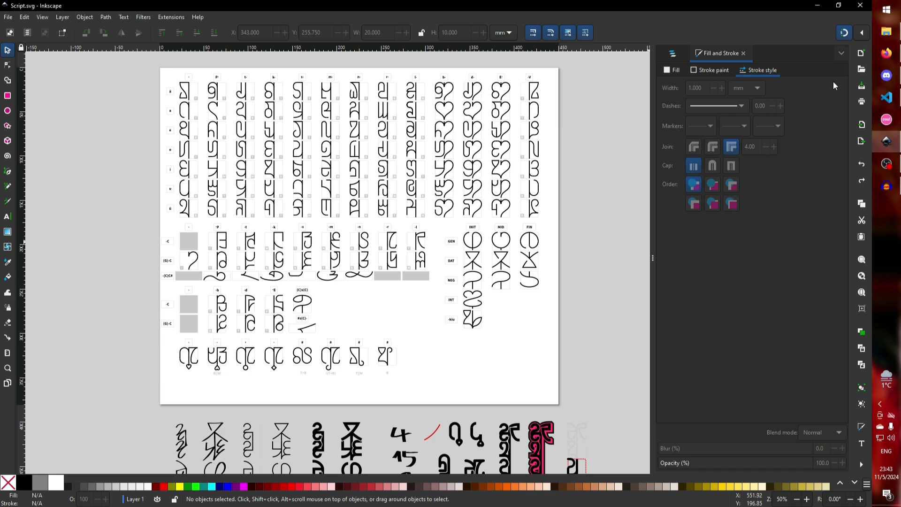
- Switch to Firefox and go to the Orthography section of the Lalúta grammar page
key(alt+Tab)
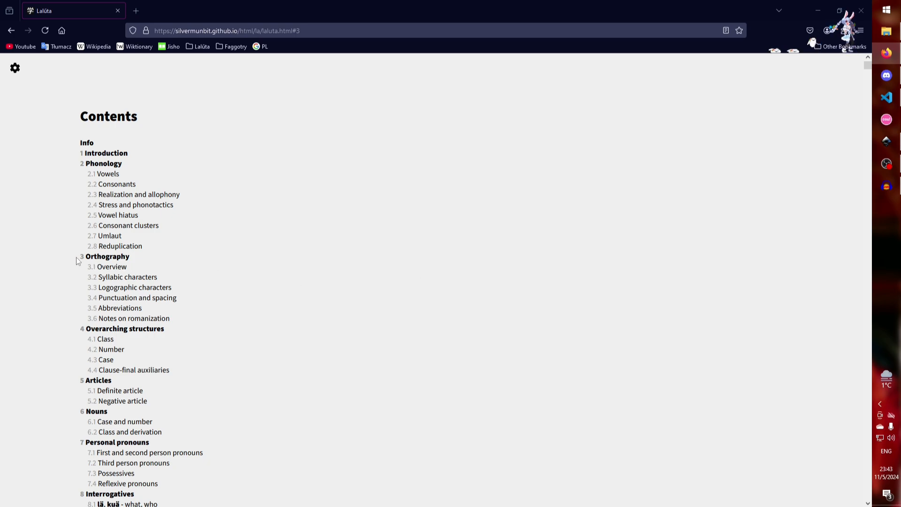
drag(79, 258, 136, 259)
click(194, 258)
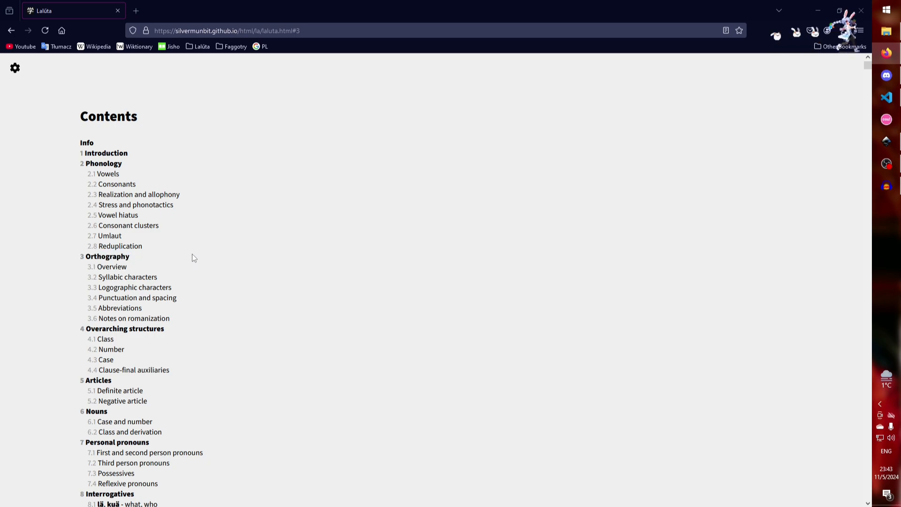
click(110, 256)
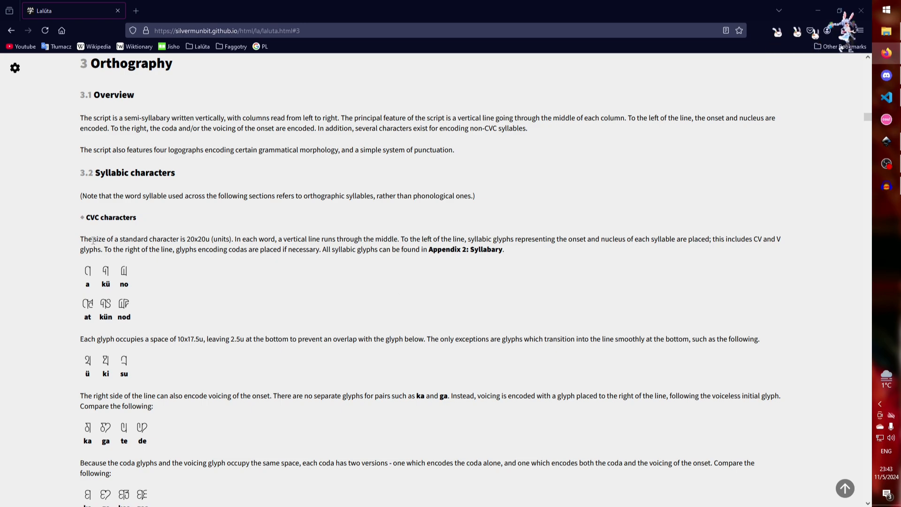
- Read through the Orthography section, covering syllabic characters, non-CVC characters, logographic characters, and punctuation and spacing
scroll(597, 365, down, 2)
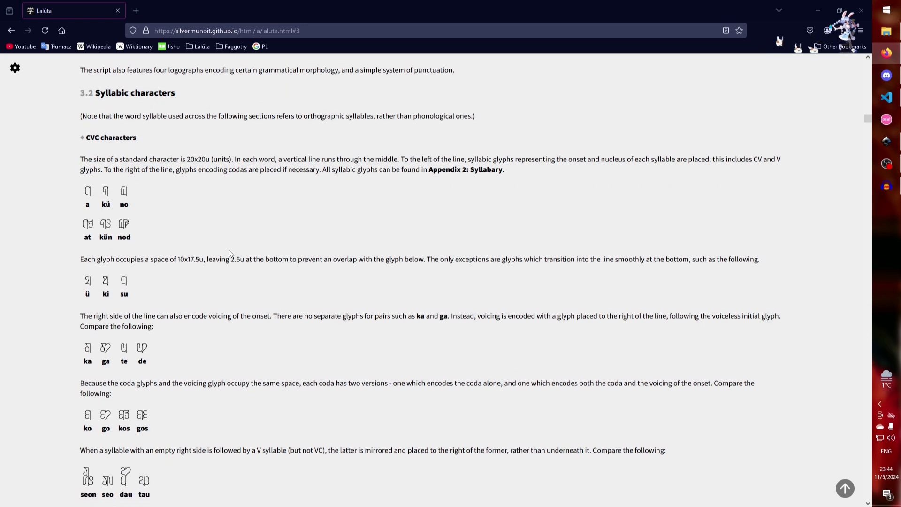
scroll(221, 277, down, 5)
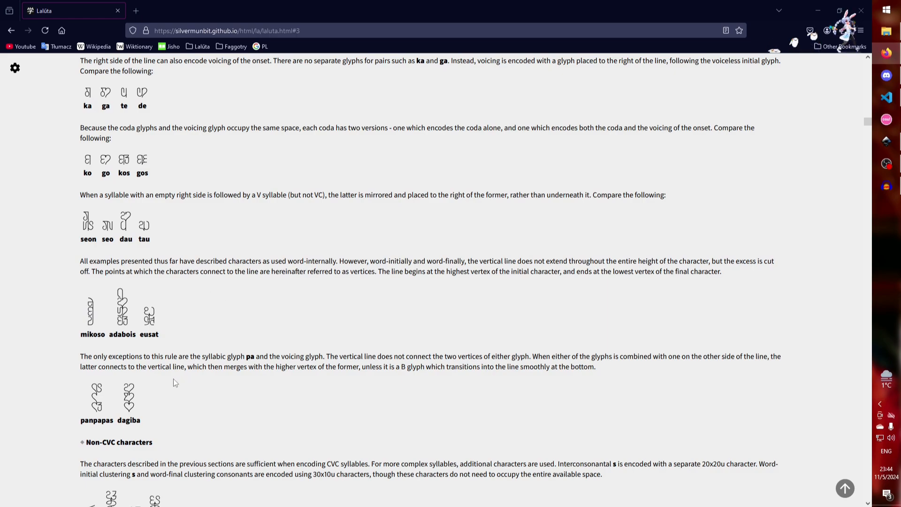
scroll(285, 381, down, 4)
scroll(290, 371, up, 5)
scroll(281, 221, down, 12)
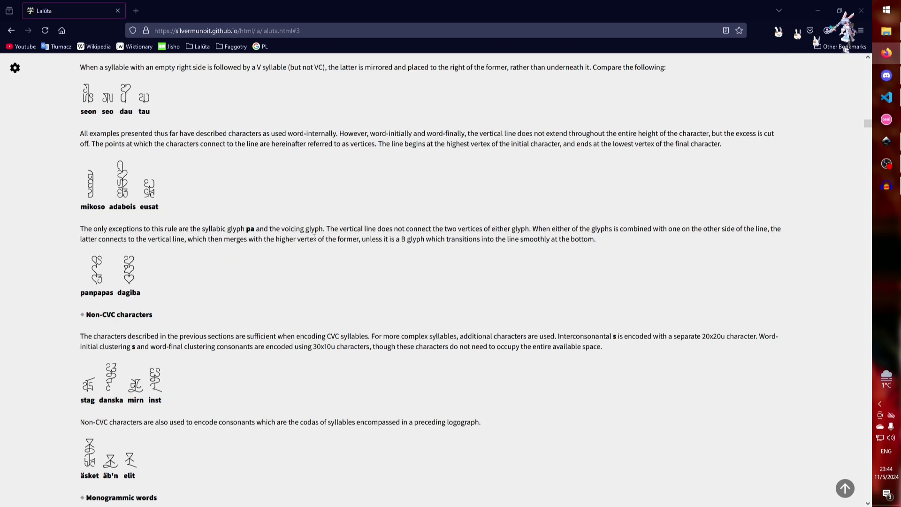
scroll(311, 244, down, 8)
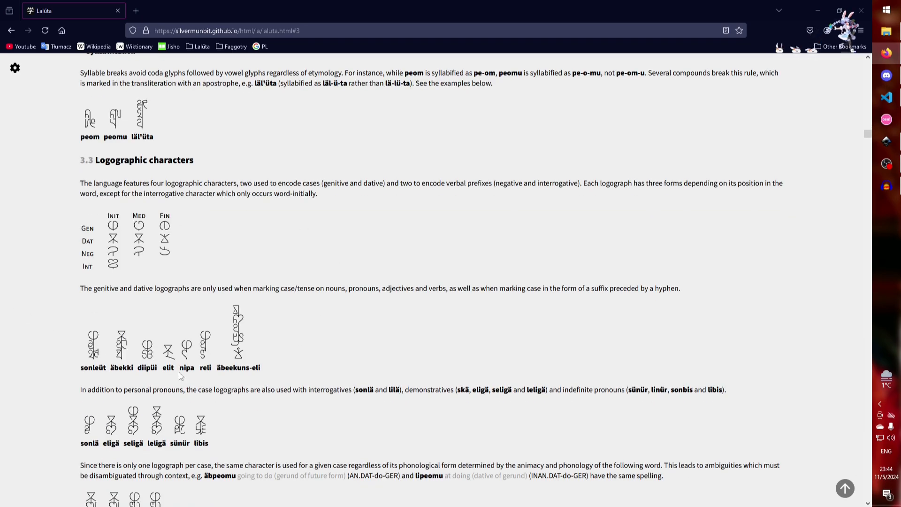
scroll(262, 306, down, 2)
scroll(263, 306, down, 12)
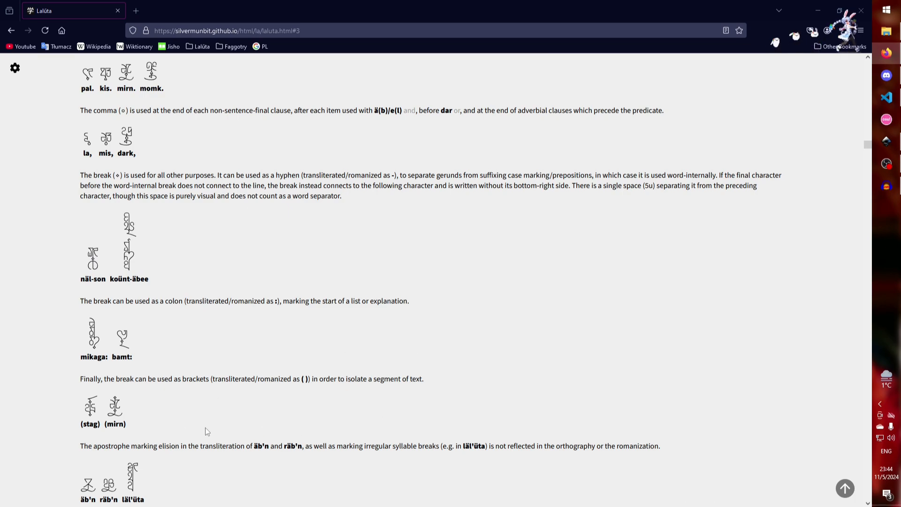
scroll(299, 366, down, 1)
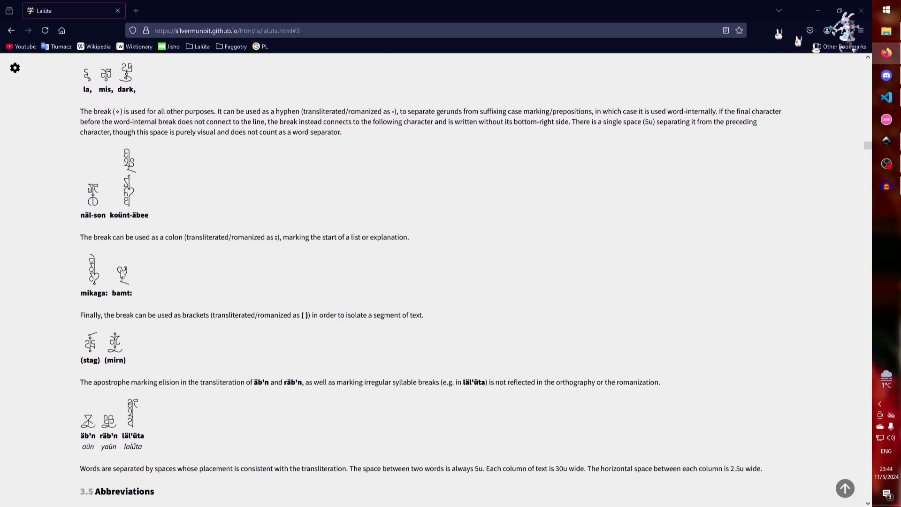
scroll(153, 201, up, 3)
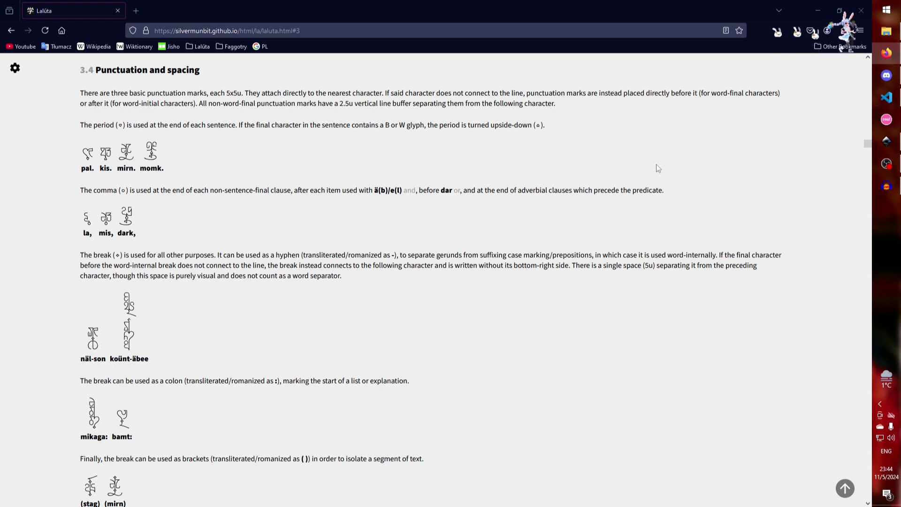
- Switch to Script.svg in Inkscape and try enlarging the final-form NEG glyph proportionally to about 61 mm square
click(886, 141)
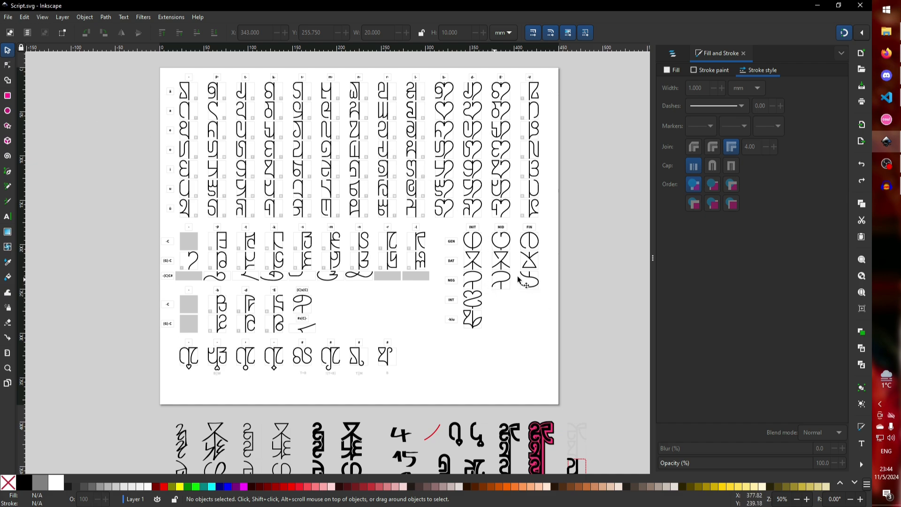
ctrl+scroll(556, 292, up, 1)
ctrl+scroll(557, 293, up, 3)
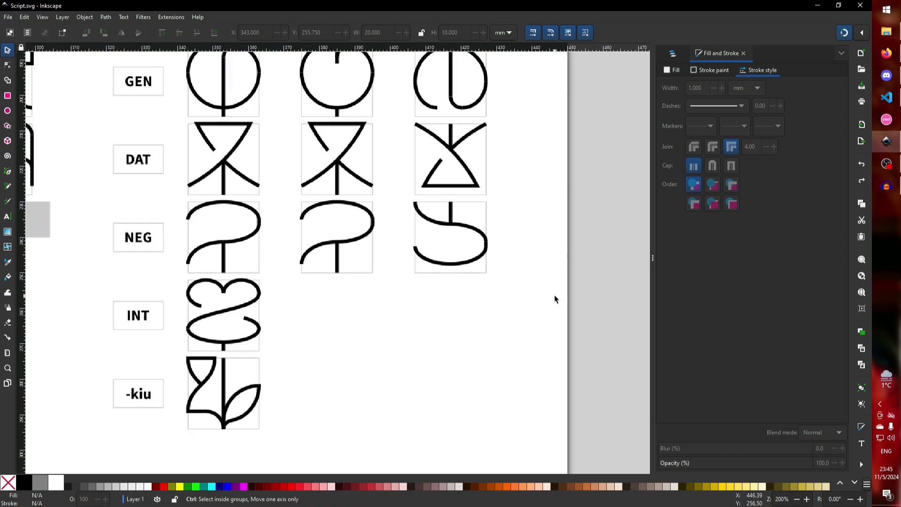
drag(522, 295, 392, 184)
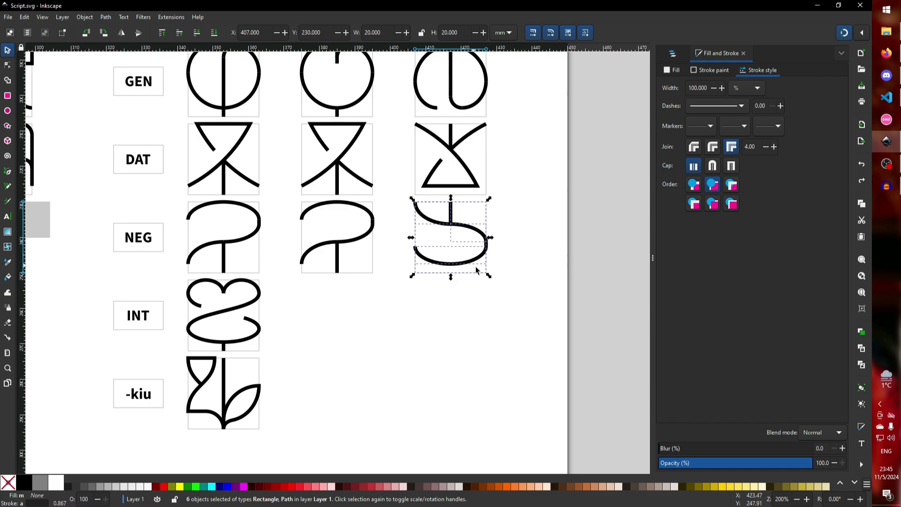
drag(488, 277, 632, 443)
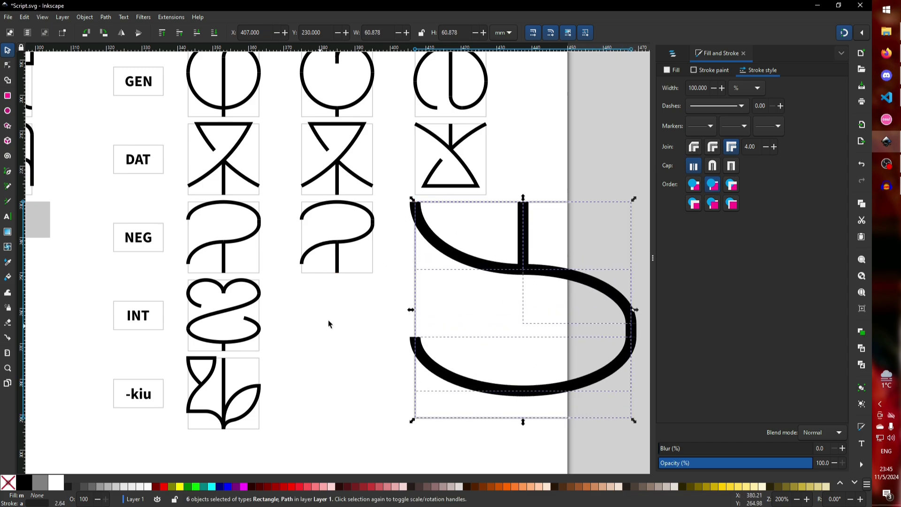
- Undo the enlargement of the final-form NEG glyph and return to the overview of the whole script sheet
click(385, 366)
key(ctrl+s)
key(ctrl+z)
scroll(538, 347, down, 4)
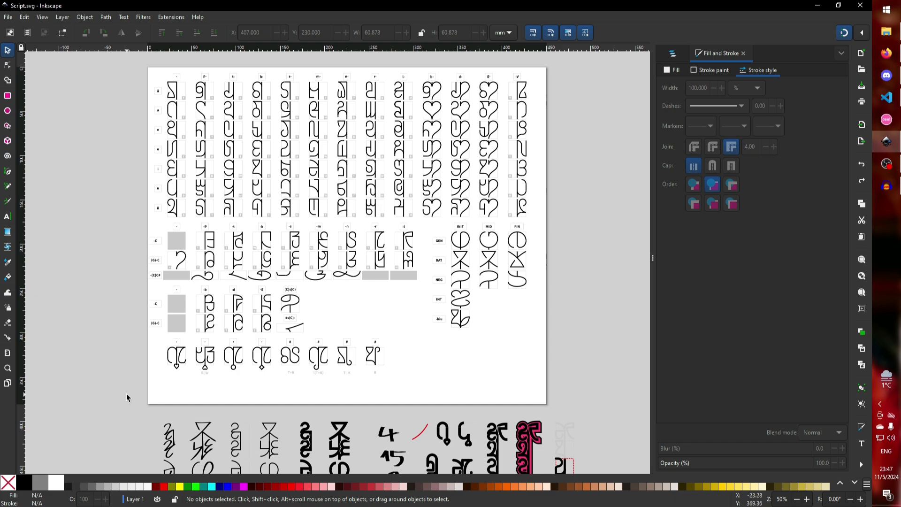
- Select the small grey text notes beneath the bottom row of glyphs, and clear the selection
drag(126, 393, 394, 381)
drag(396, 385, 123, 370)
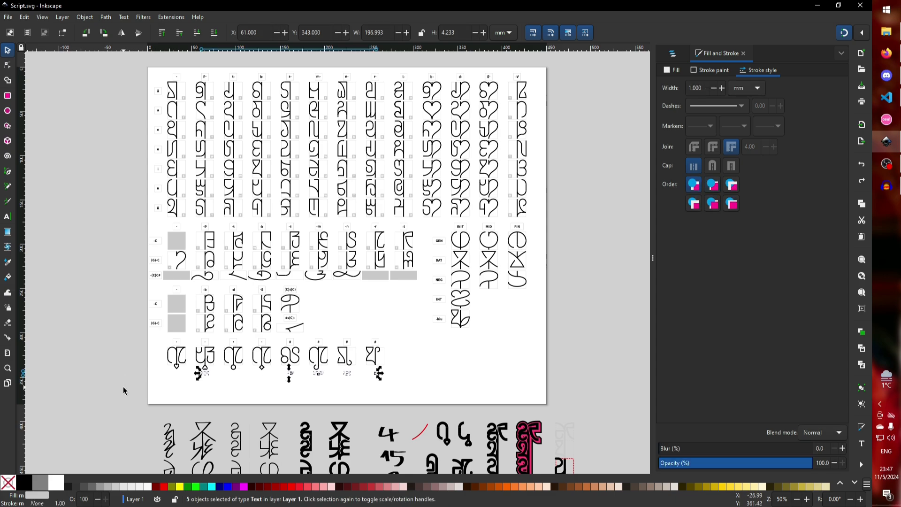
click(122, 390)
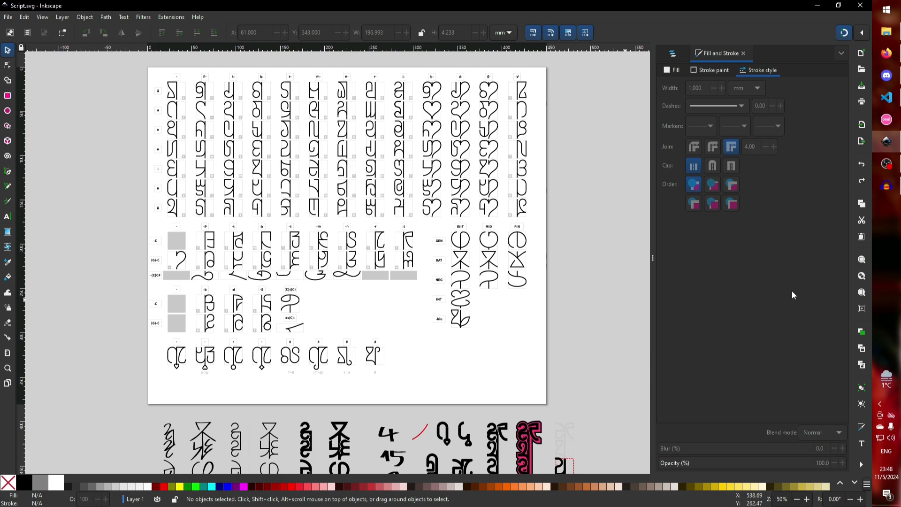
- Switch to the drawing.svg window in Inkscape and inspect the single glyph on its page, leaving nothing selected
key(alt+Tab)
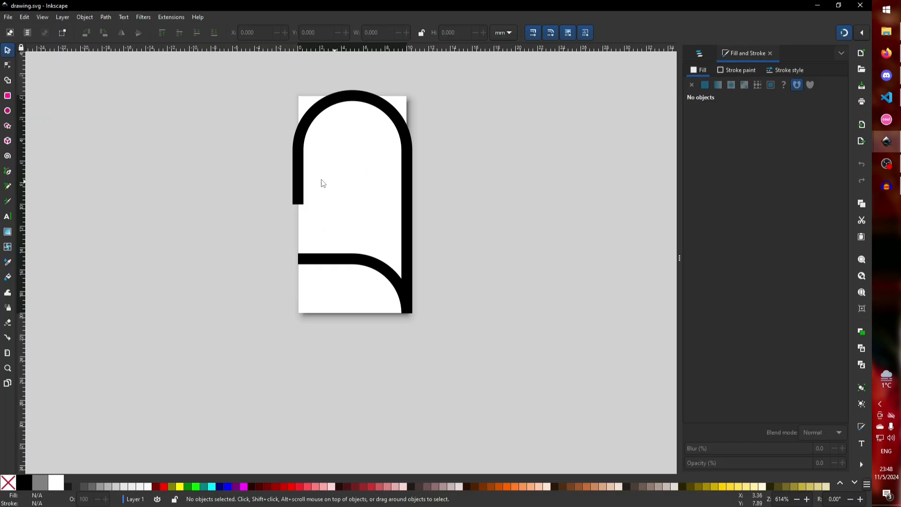
scroll(287, 111, up, 2)
mouse_move(264, 97)
mouse_down()
mouse_move(447, 382)
mouse_move(474, 394)
mouse_move(223, 92)
mouse_up()
click(472, 390)
key(Escape)
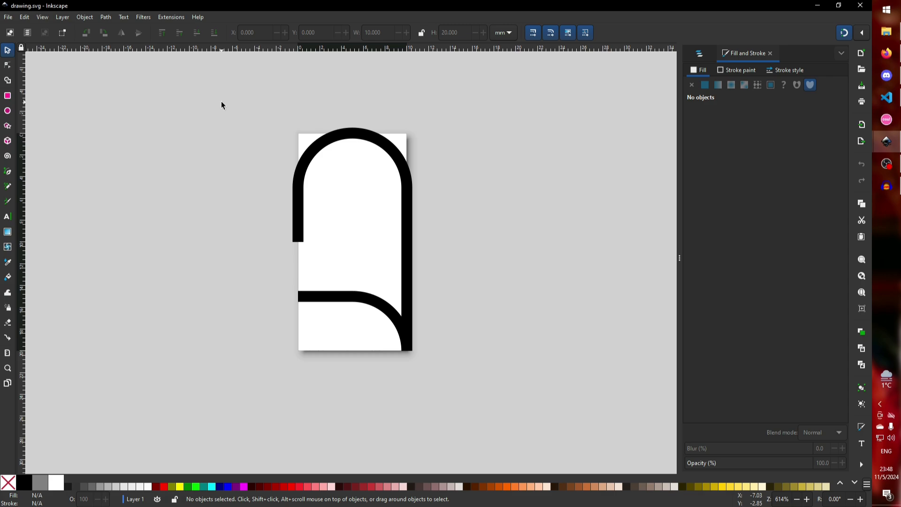
- Switch to Visual Studio Code, open drawing.svg, and look through its markup, comparing it with the drawing in Inkscape
click(886, 98)
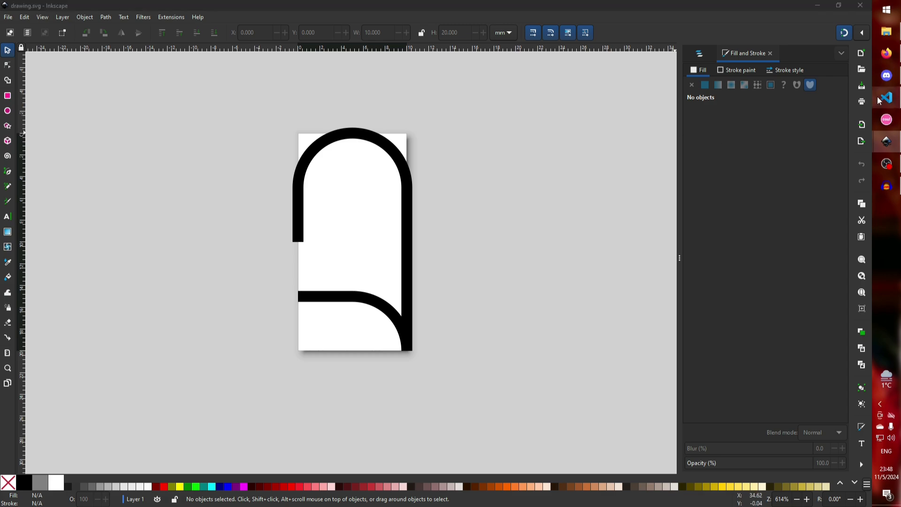
click(51, 60)
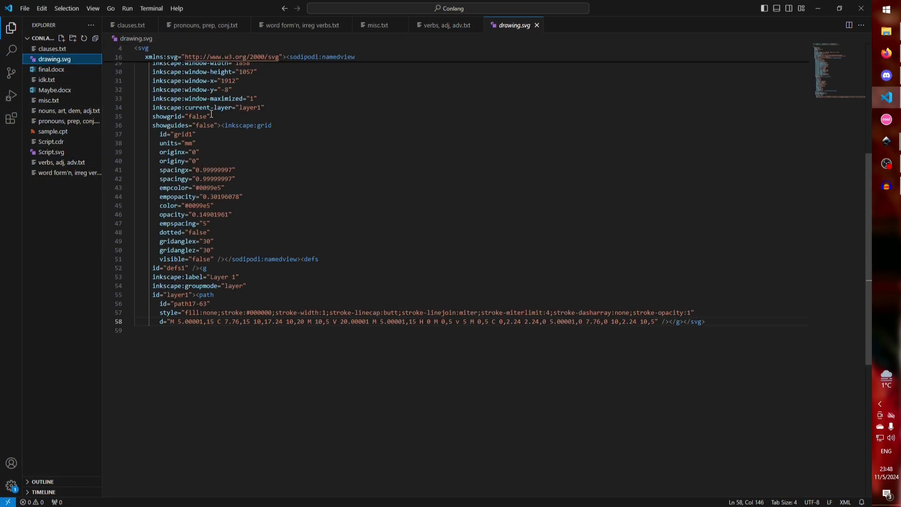
scroll(265, 238, up, 1)
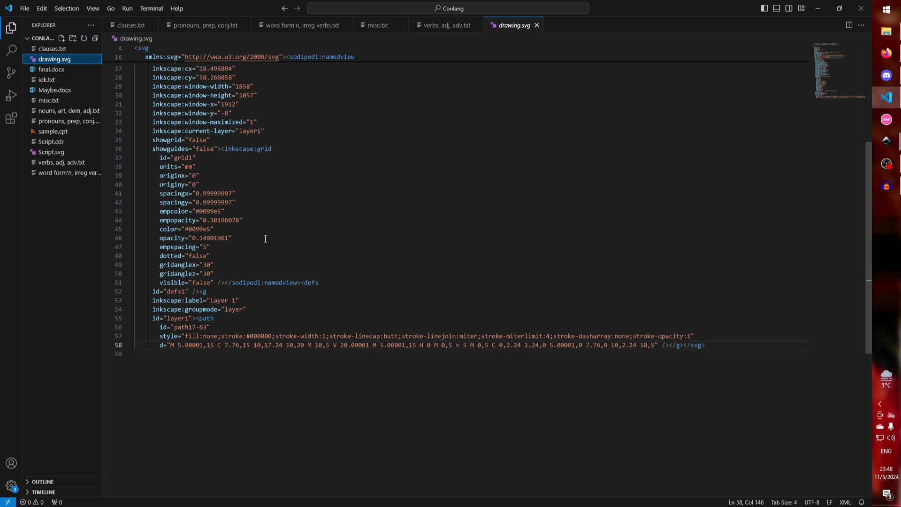
scroll(266, 239, up, 8)
scroll(232, 173, down, 4)
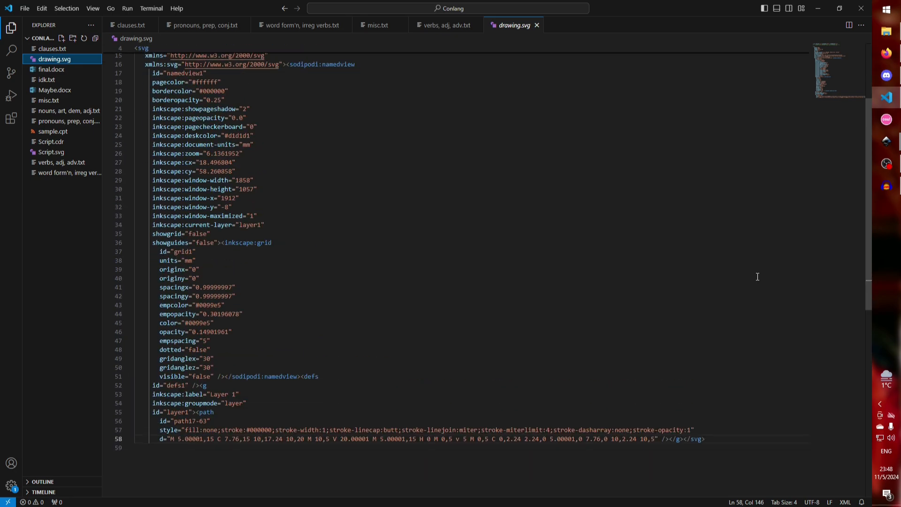
click(887, 140)
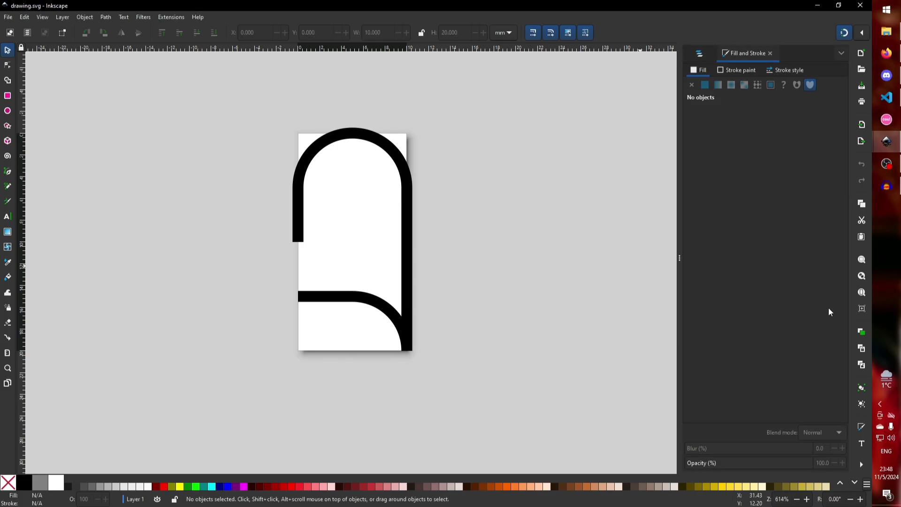
click(886, 97)
scroll(260, 320, up, 1)
scroll(260, 320, up, 3)
scroll(249, 401, down, 2)
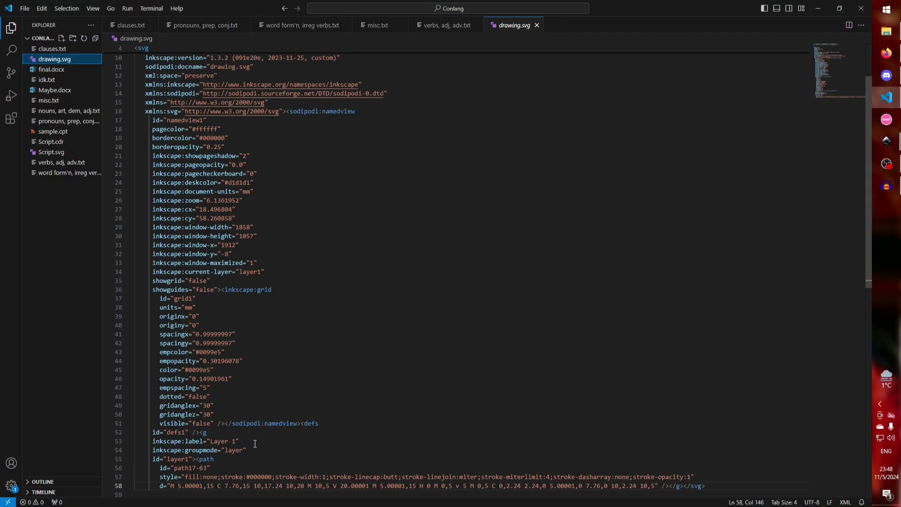
- Highlight the Inkscape view, grid and layer metadata lines in the markup, and the viewBox attribute of the svg element
drag(272, 451, 149, 165)
click(222, 173)
scroll(218, 141, up, 3)
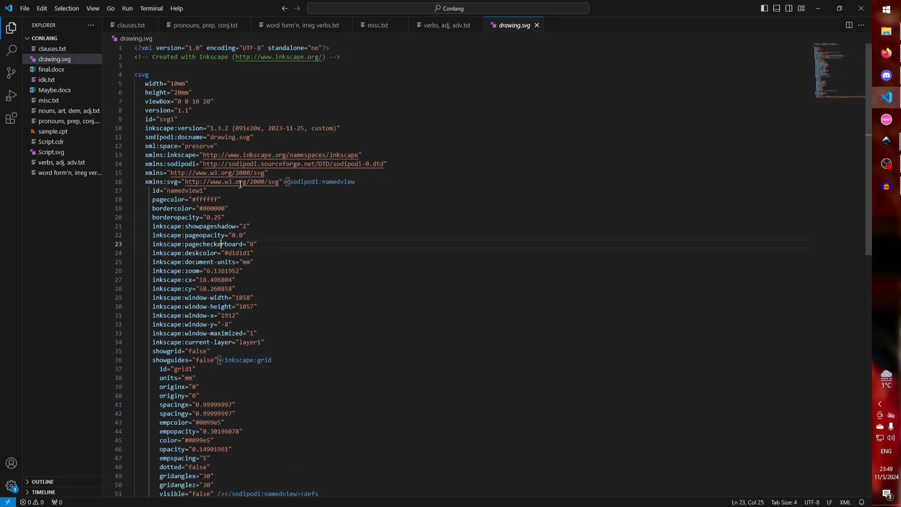
drag(215, 101, 149, 101)
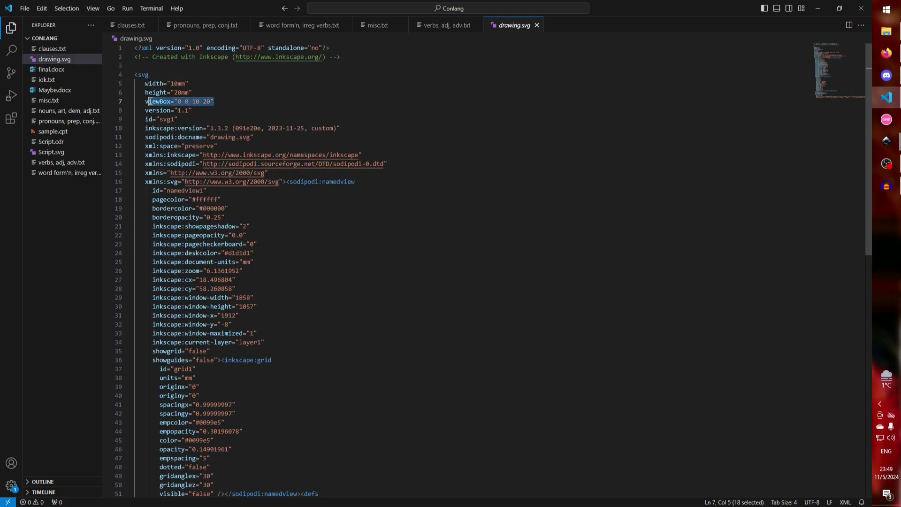
click(156, 101)
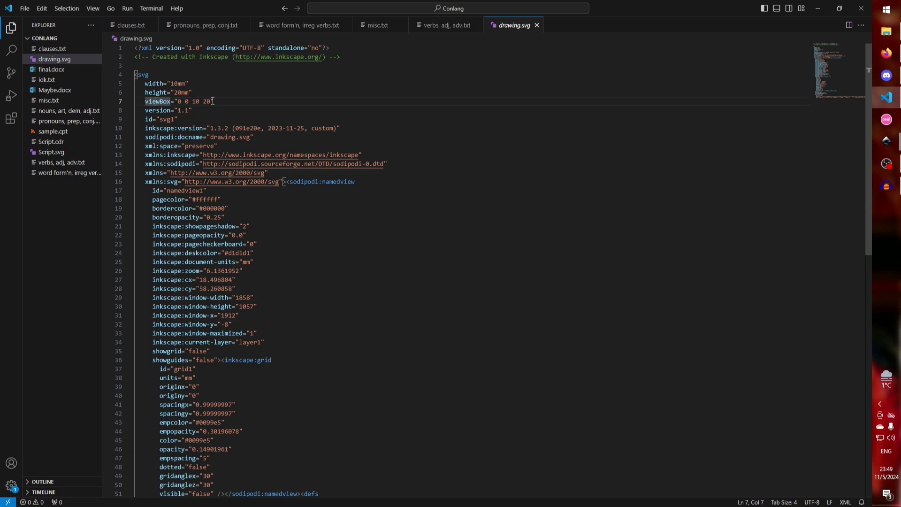
- Highlight the path's d attribute value in the markup, and switch to drawing.svg in Inkscape to view the matching glyph
scroll(245, 103, down, 9)
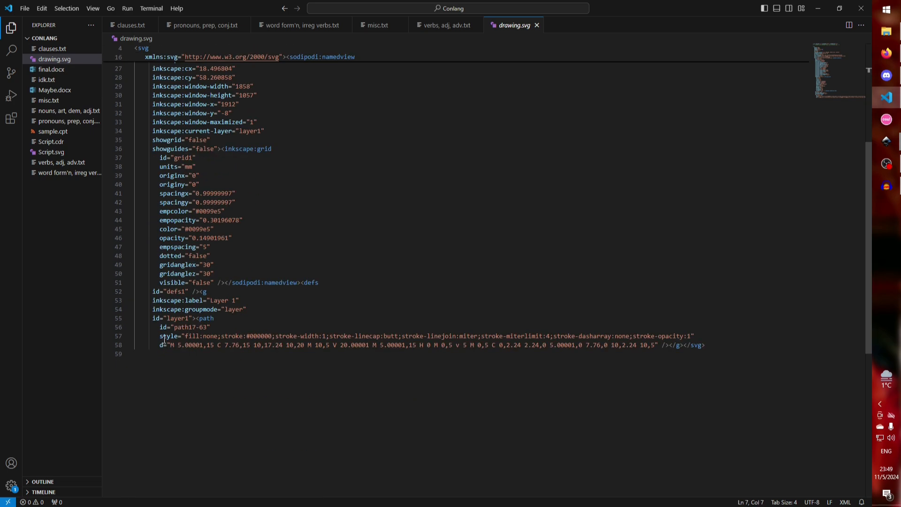
click(200, 318)
drag(167, 345, 655, 345)
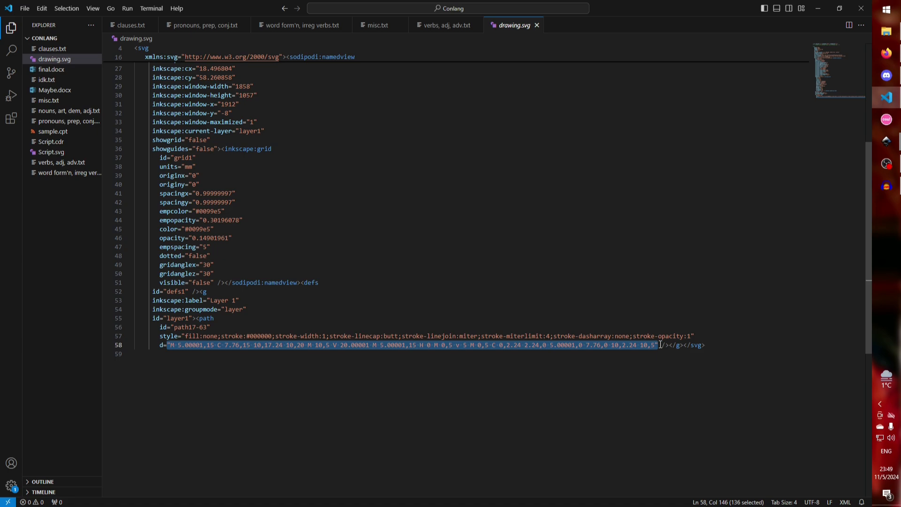
mouse_move(887, 141)
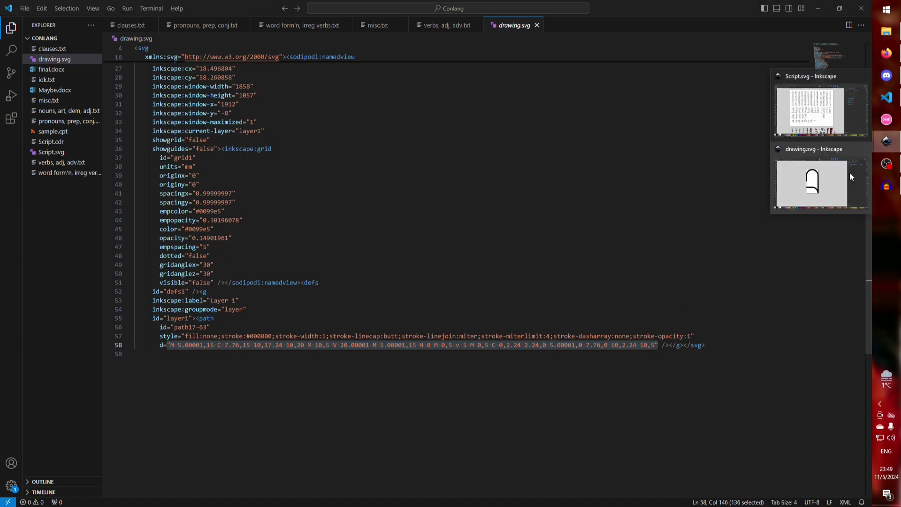
click(852, 165)
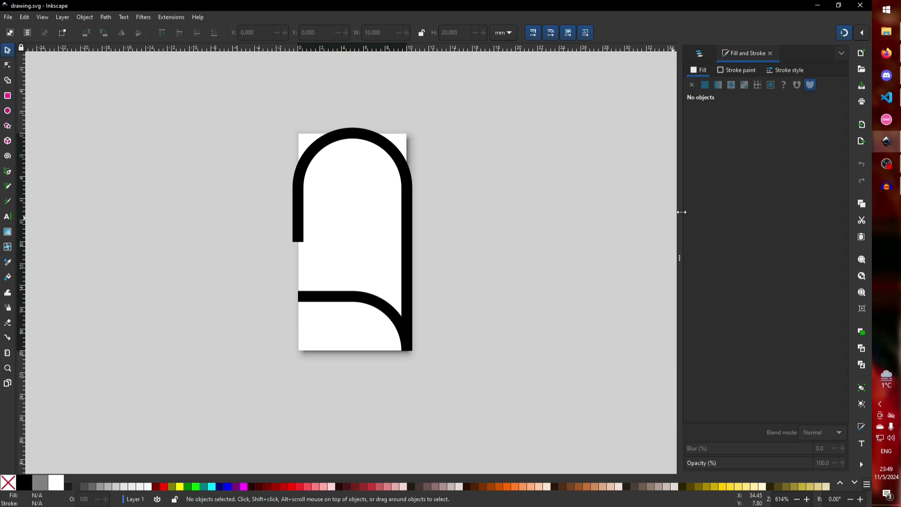
- Switch to Firefox and enlarge the page to 190% at the Punctuation and spacing section
click(877, 54)
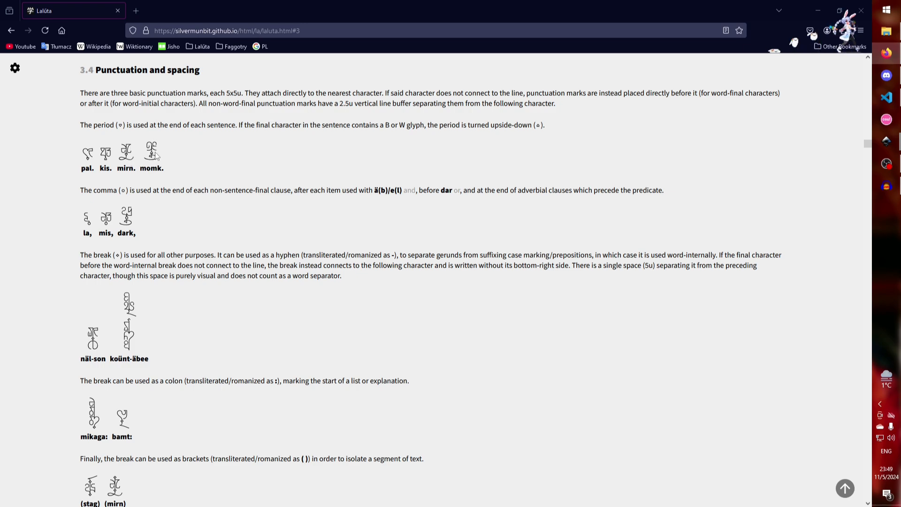
scroll(152, 158, up, 4)
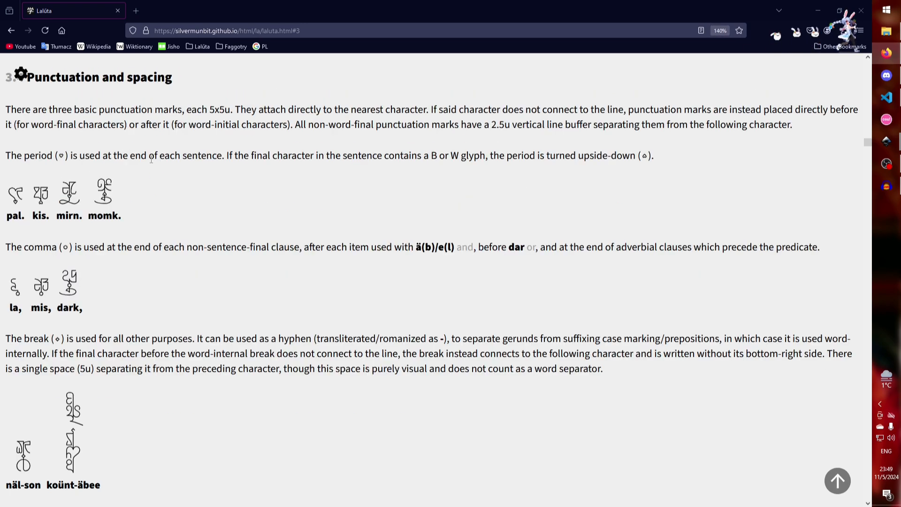
scroll(151, 160, up, 5)
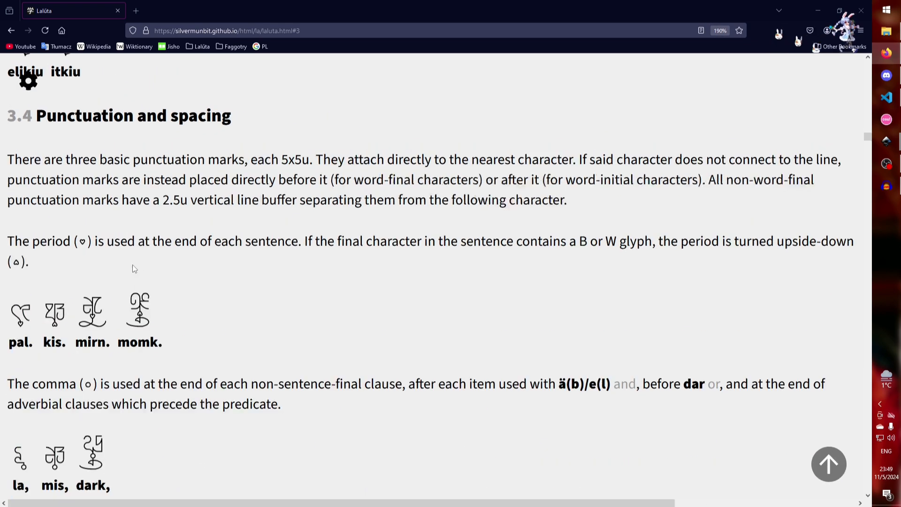
- Inspect the "momk." glyph in the page's developer tools, selecting its path element and the svg element that contains it
key(F12)
scroll(118, 306, down, 3)
key(ctrl+shift+c)
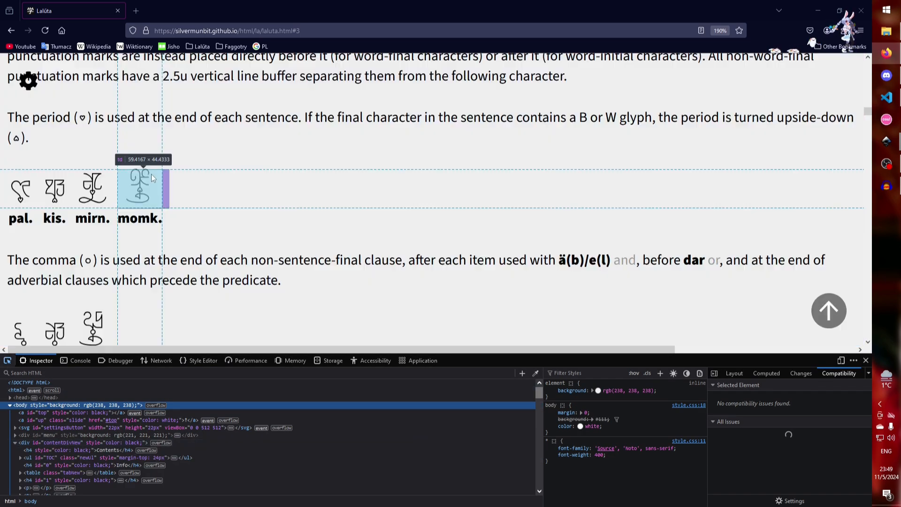
click(143, 187)
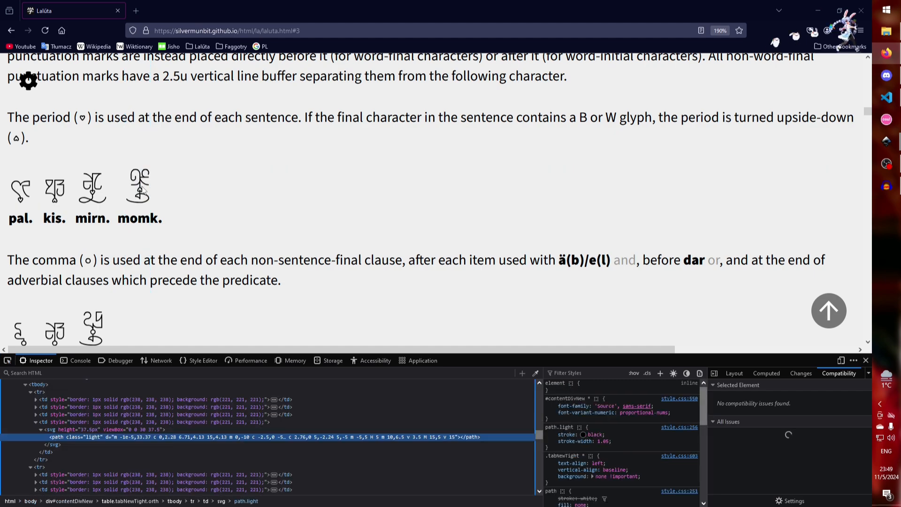
click(55, 431)
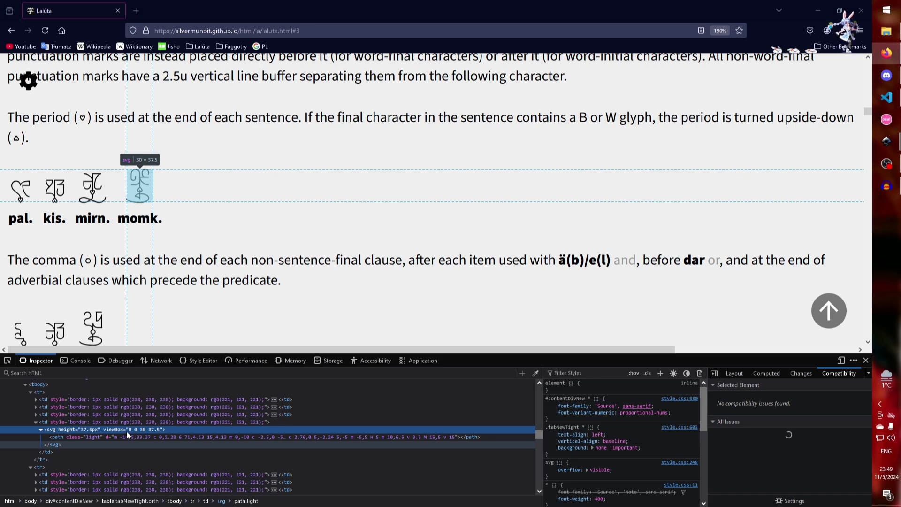
- Switch to Visual Studio Code, highlight the svg element's viewBox attribute in drawing.svg for comparison, and return to Firefox
click(885, 98)
scroll(191, 148, up, 5)
drag(222, 99, 144, 102)
click(182, 102)
click(886, 98)
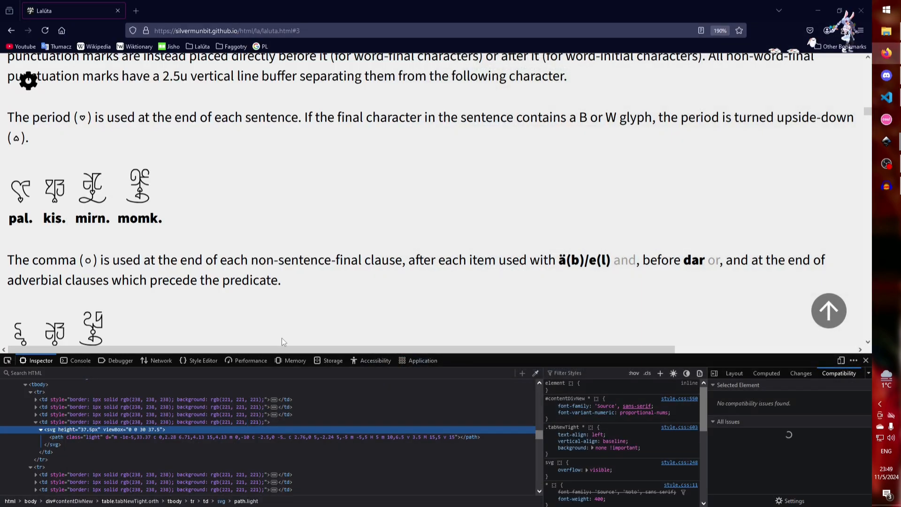
- Select the glyph's path element in the inspector, and highlight the matching path's d value in drawing.svg in Visual Studio Code
click(72, 437)
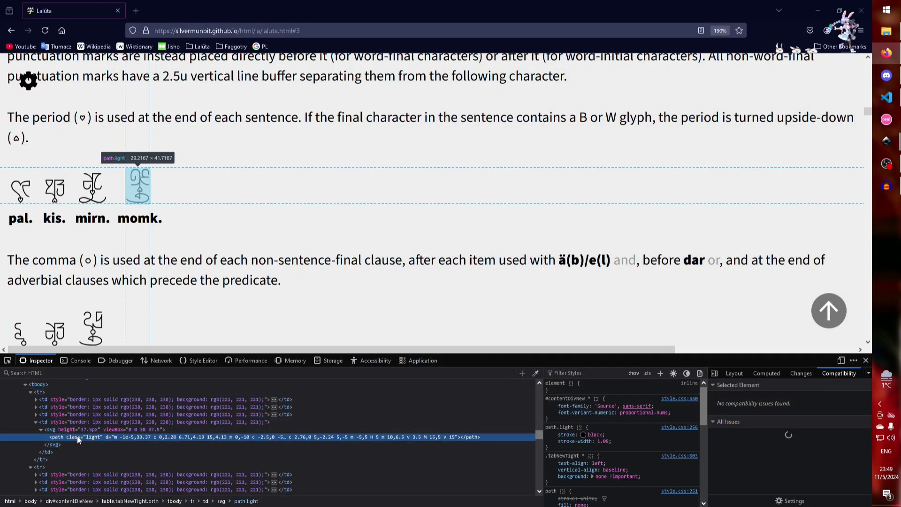
scroll(78, 435, down, 2)
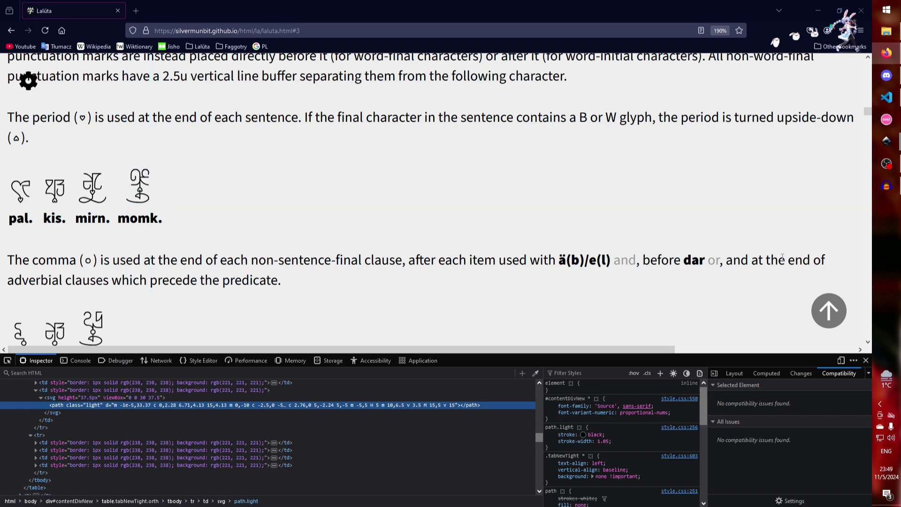
click(886, 98)
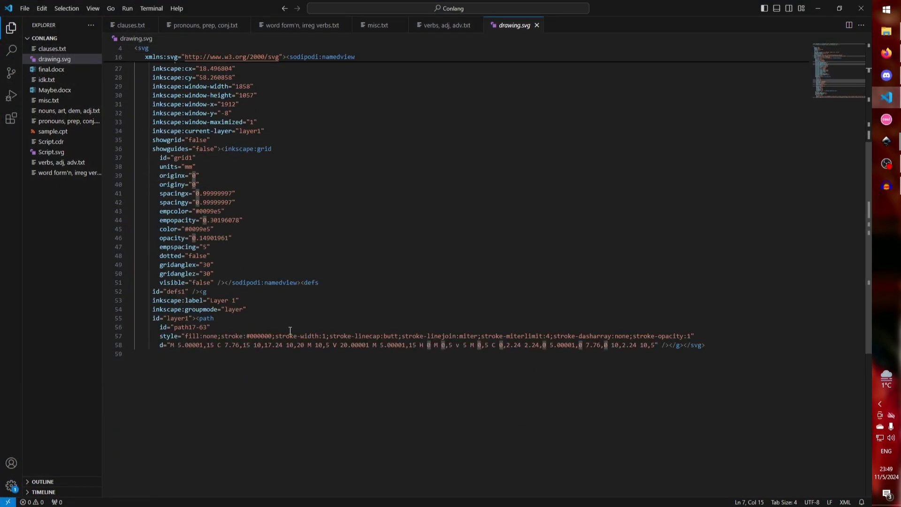
click(208, 318)
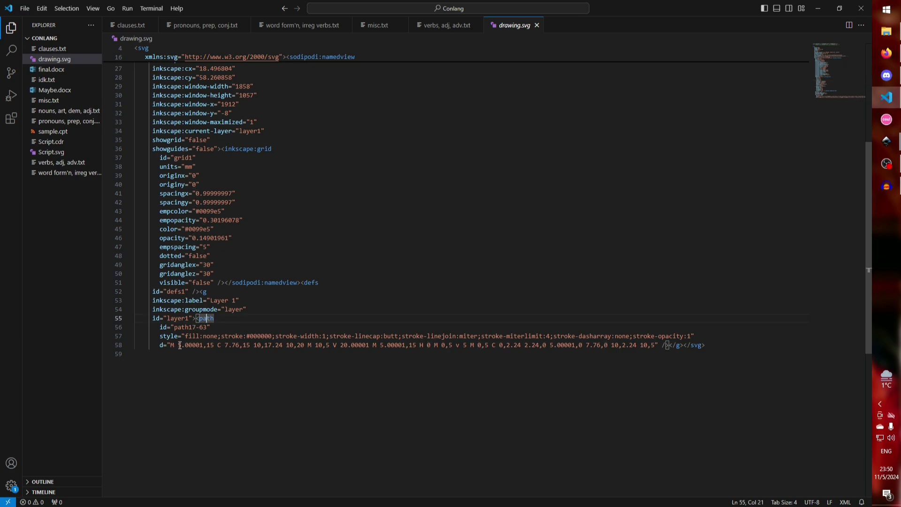
drag(168, 346, 656, 345)
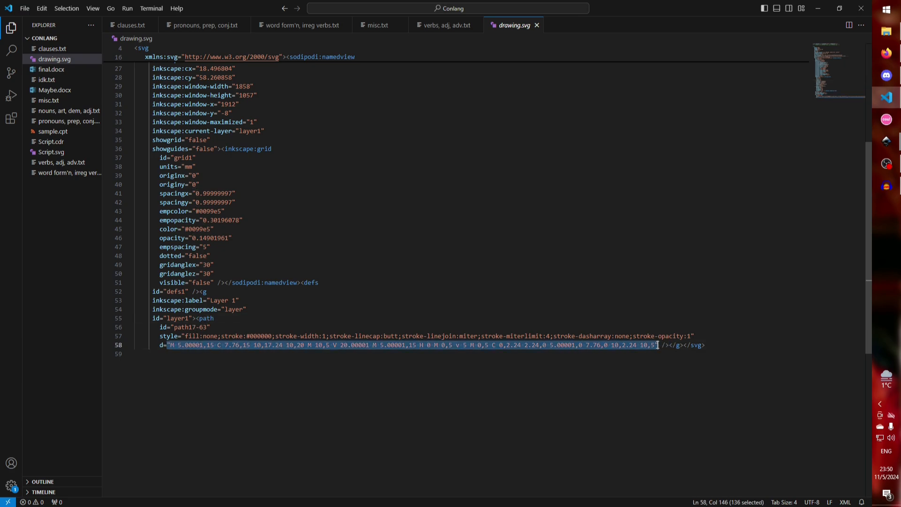
click(656, 346)
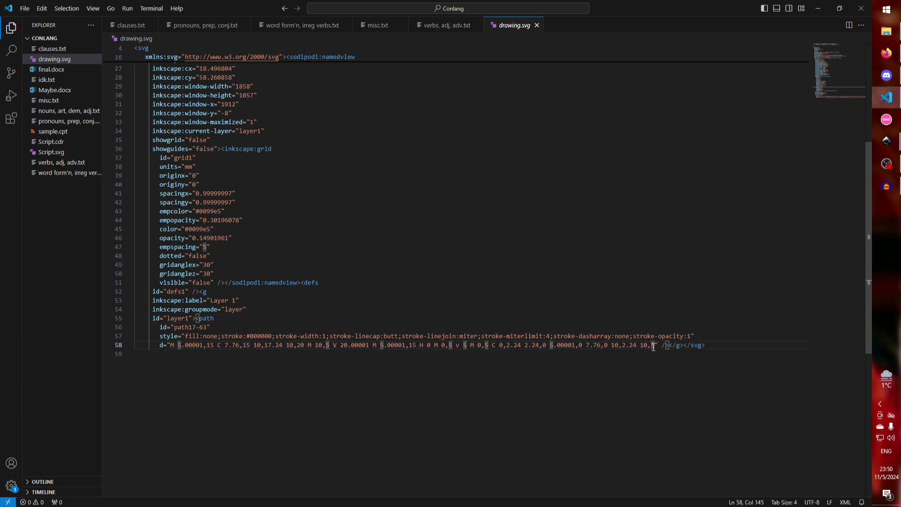
- Return to Firefox to look back at the Punctuation and -kiu passages, and switch to Script.svg in Inkscape
click(886, 53)
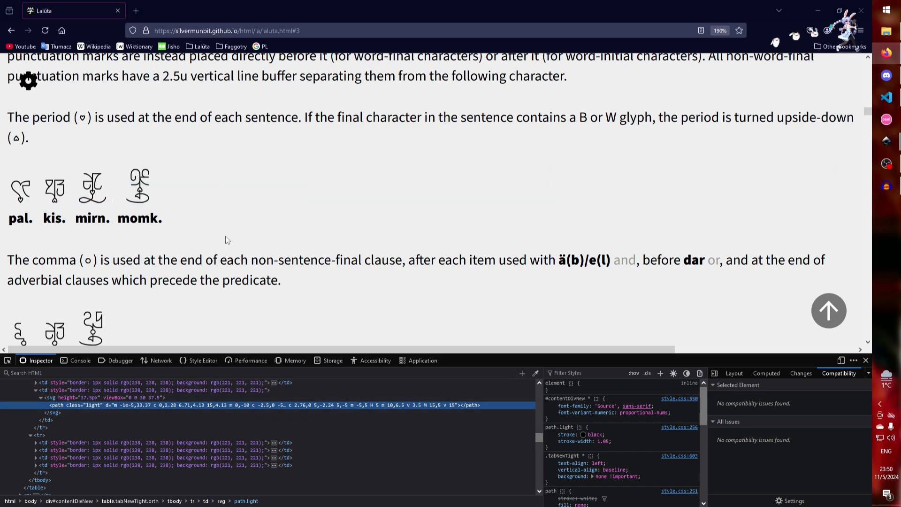
scroll(240, 286, up, 2)
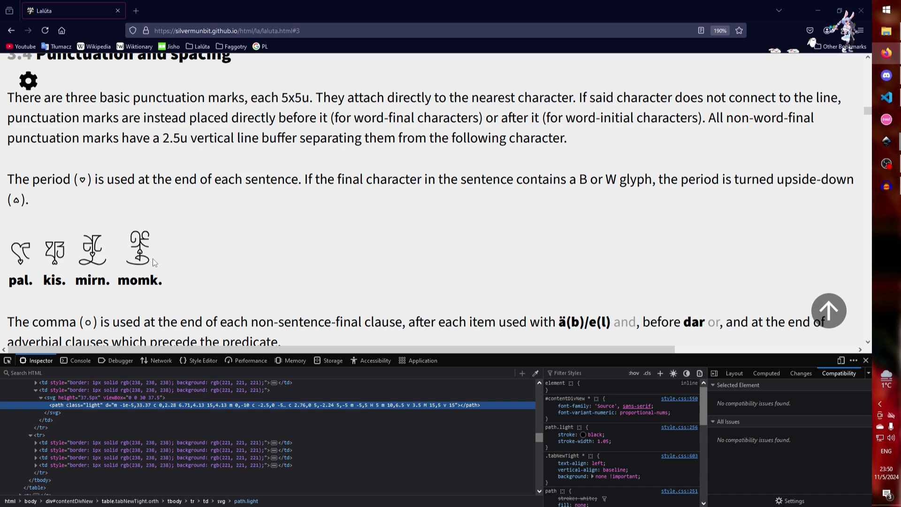
scroll(153, 261, up, 3)
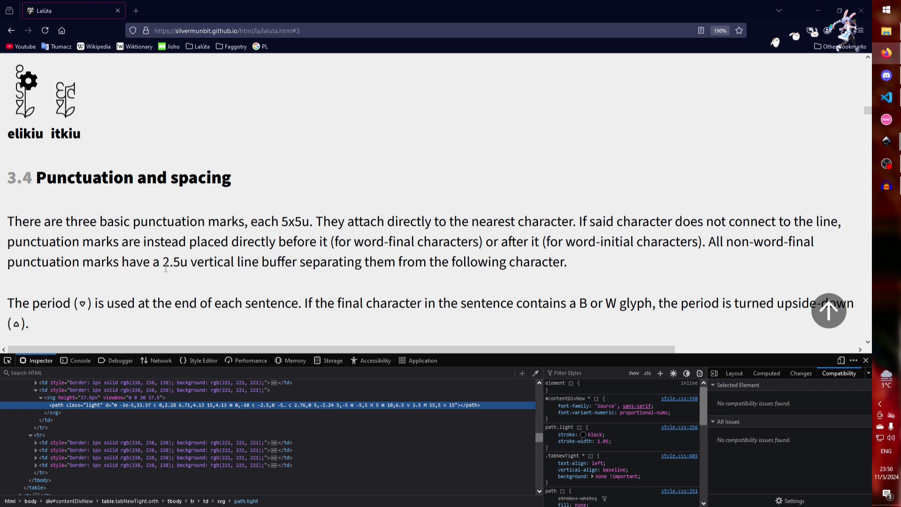
scroll(158, 230, up, 3)
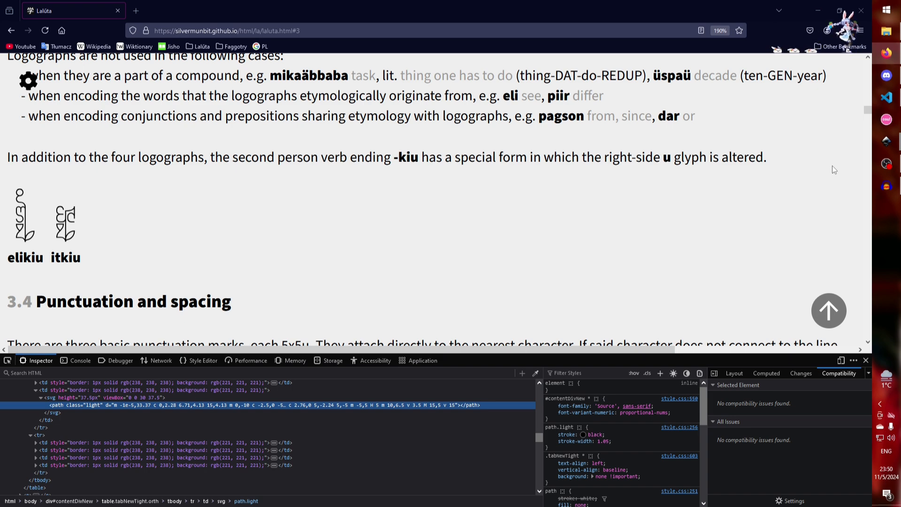
mouse_move(886, 141)
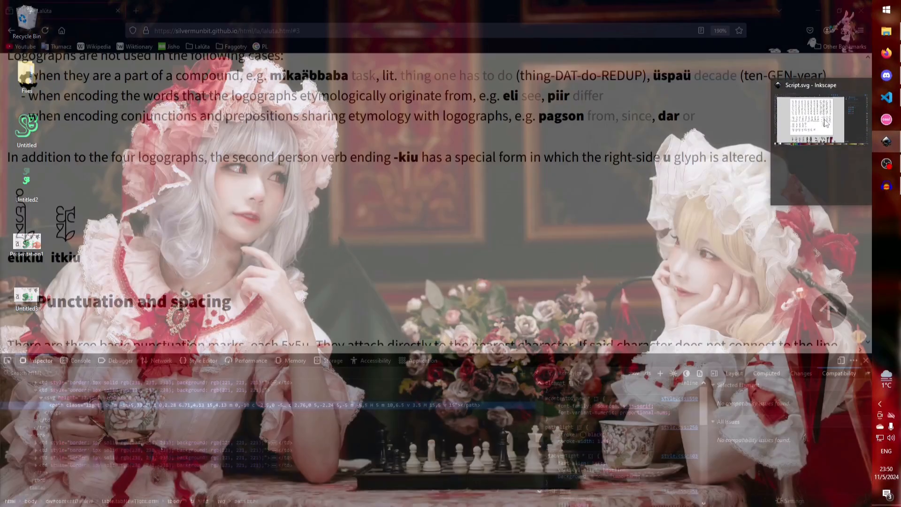
click(829, 126)
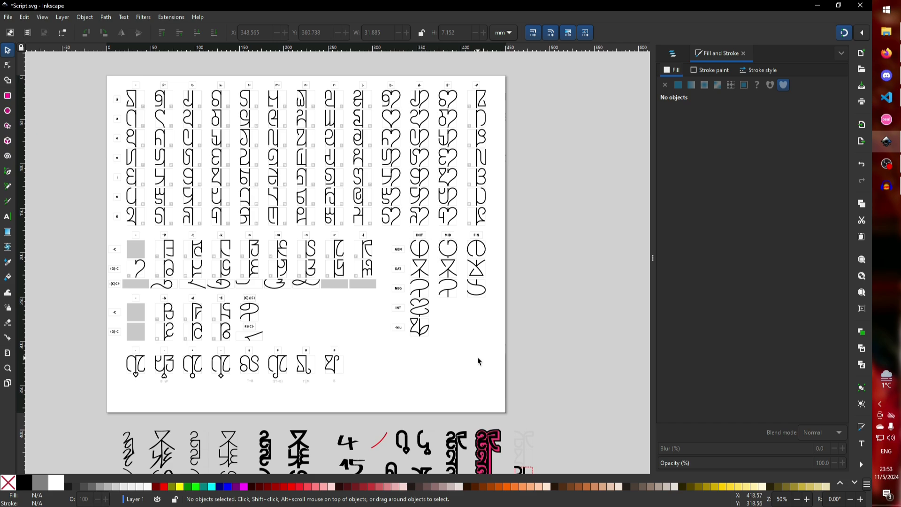
- Show the long vertical text samples above the glyph sheet, marking the whole bold block with a selection and clearing it
scroll(477, 361, up, 15)
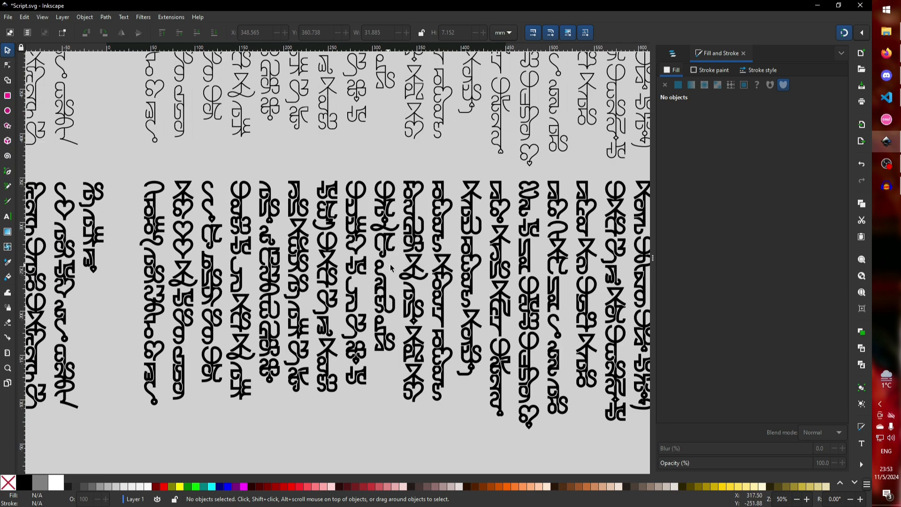
scroll(434, 276, down, 3)
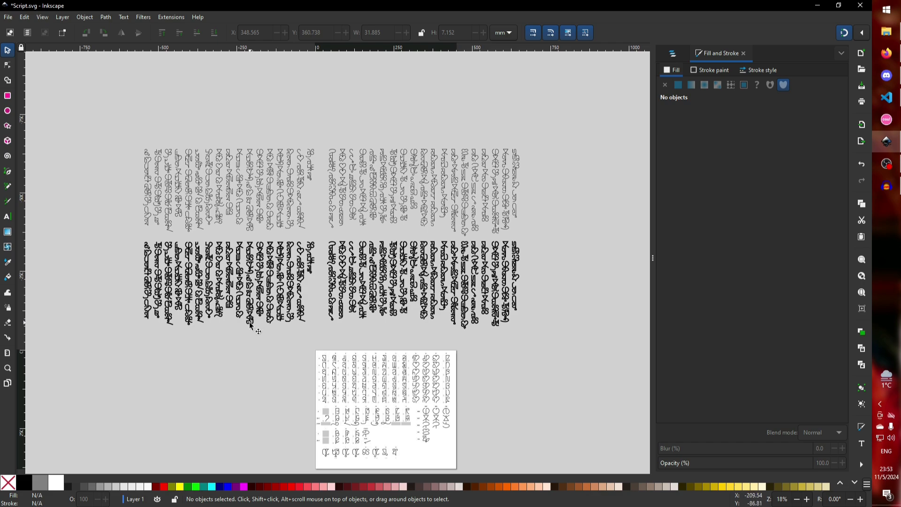
scroll(252, 324, up, 1)
drag(75, 352, 643, 197)
click(641, 197)
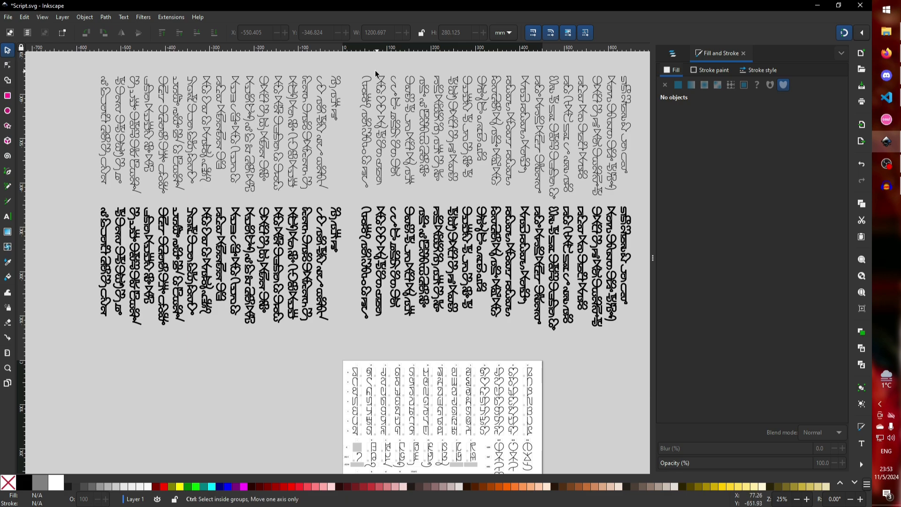
- Examine how a text column is assembled from glyph blocks by selecting its upper blocks one at a time
scroll(370, 69, up, 7)
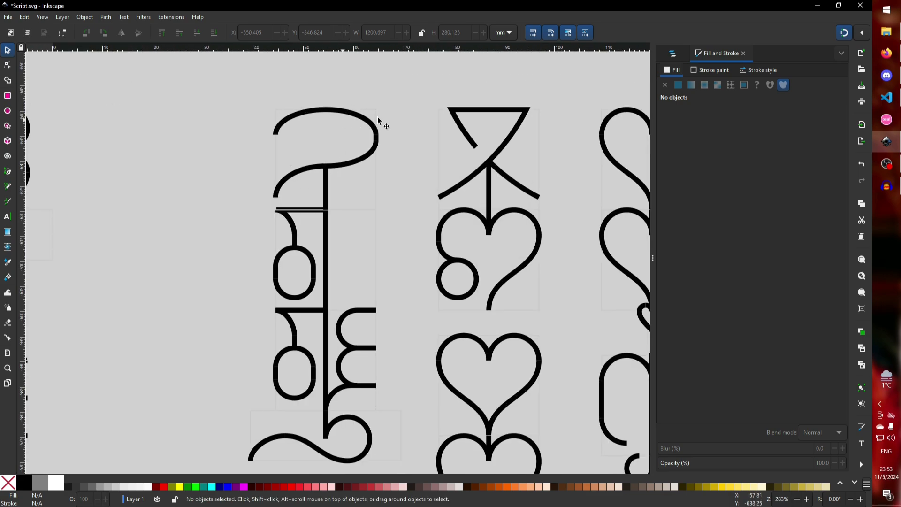
drag(254, 99, 396, 221)
click(232, 191)
drag(232, 190, 433, 323)
click(196, 254)
scroll(195, 254, down, 4)
drag(230, 229, 397, 339)
click(208, 229)
scroll(208, 225, down, 5)
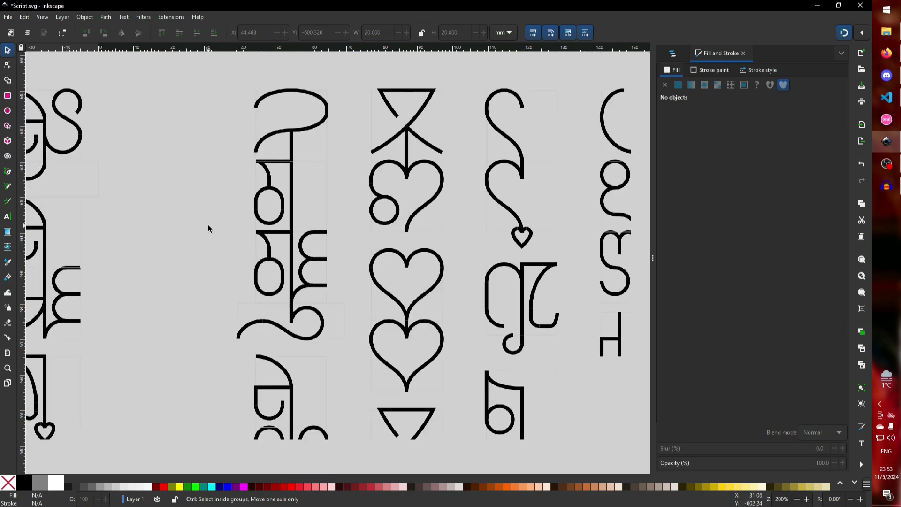
- Add the text "ikaionst" in the empty lower part of the glyph sheet and move it just inside the page edge
scroll(278, 234, down, 3)
scroll(278, 235, down, 15)
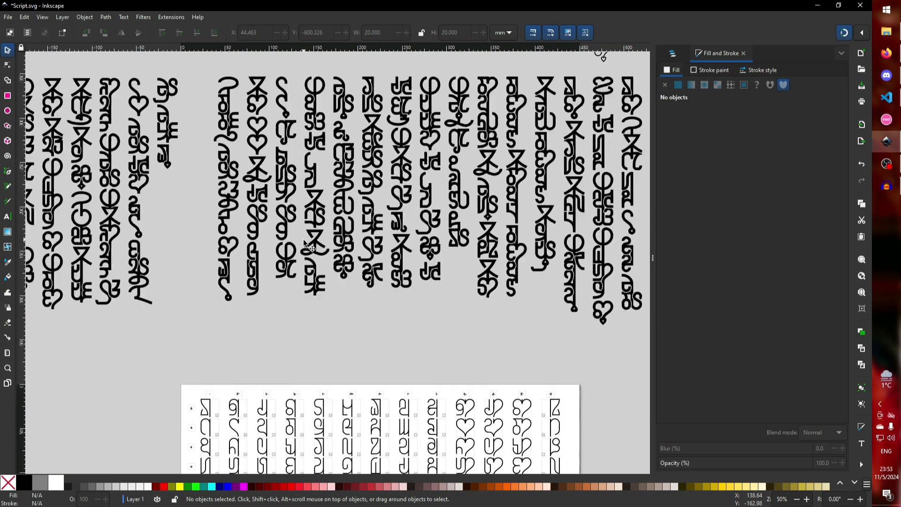
scroll(338, 250, down, 2)
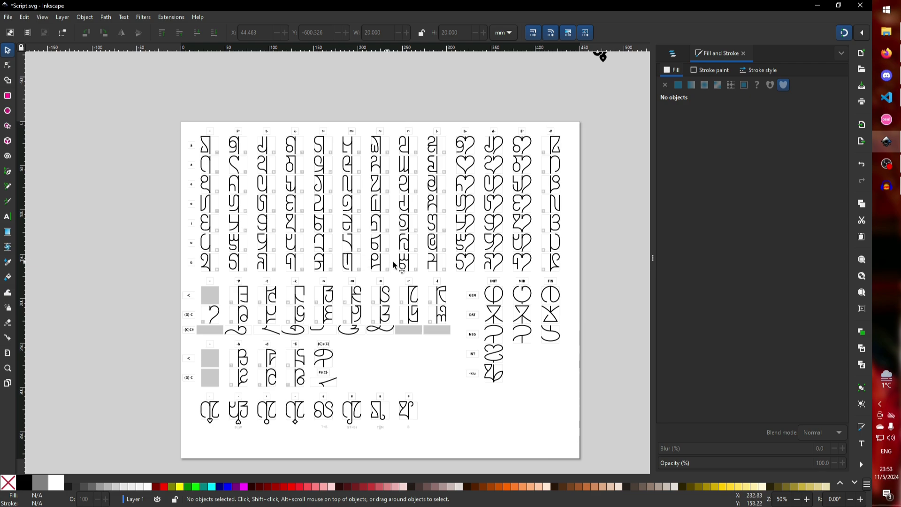
click(8, 216)
scroll(519, 255, down, 3)
click(463, 344)
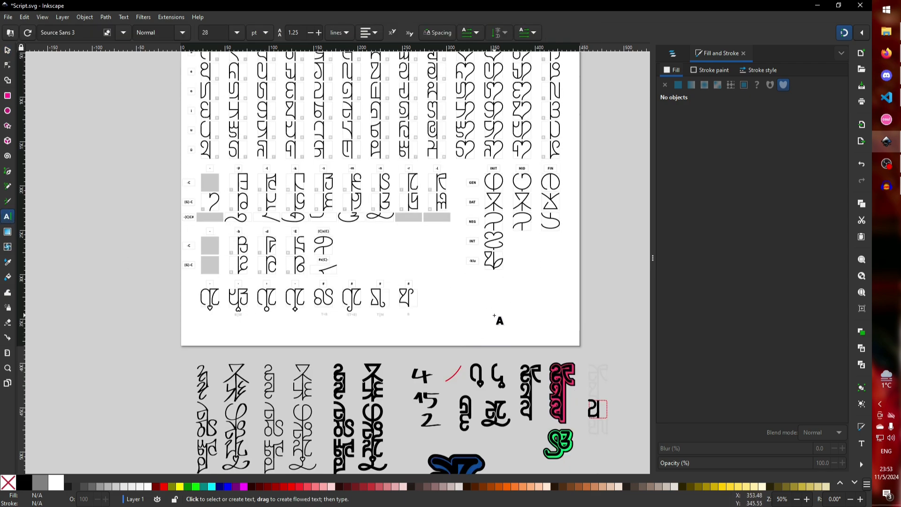
text(ika)
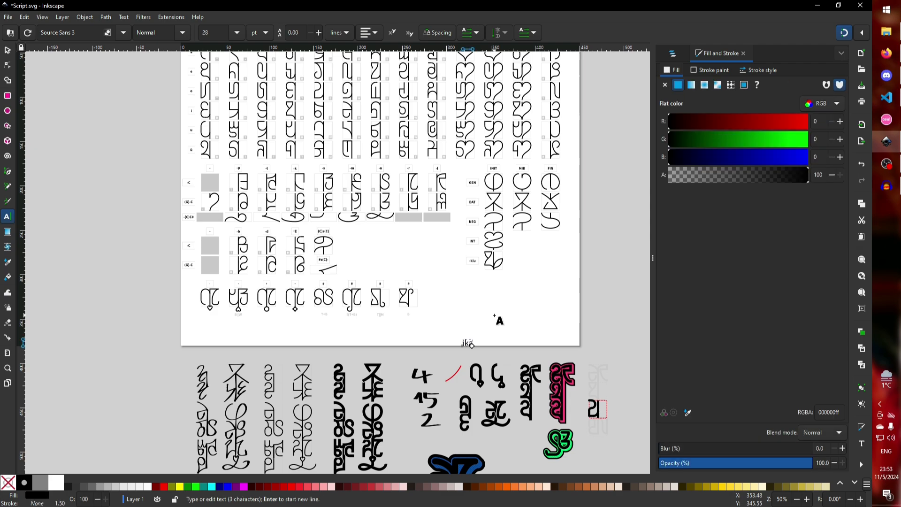
text(ionst)
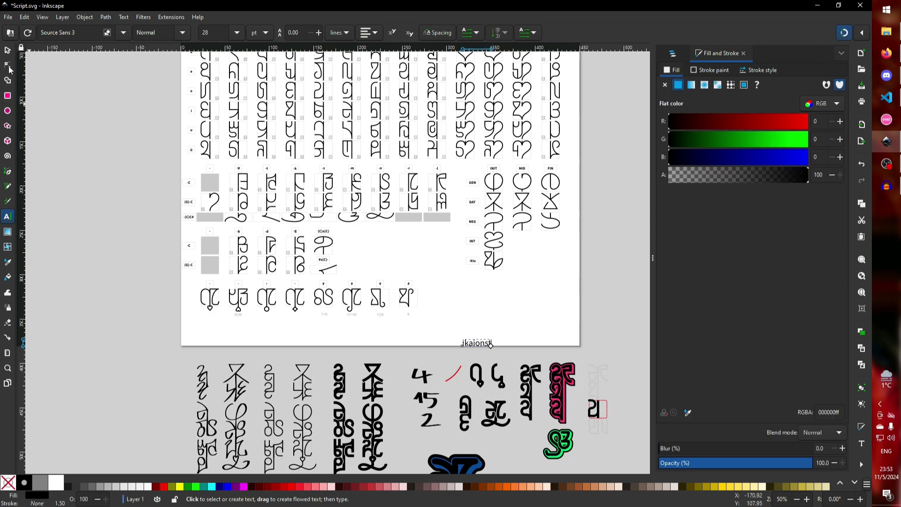
click(8, 50)
mouse_move(488, 343)
mouse_down()
mouse_move(492, 330)
mouse_move(481, 336)
mouse_up()
click(502, 323)
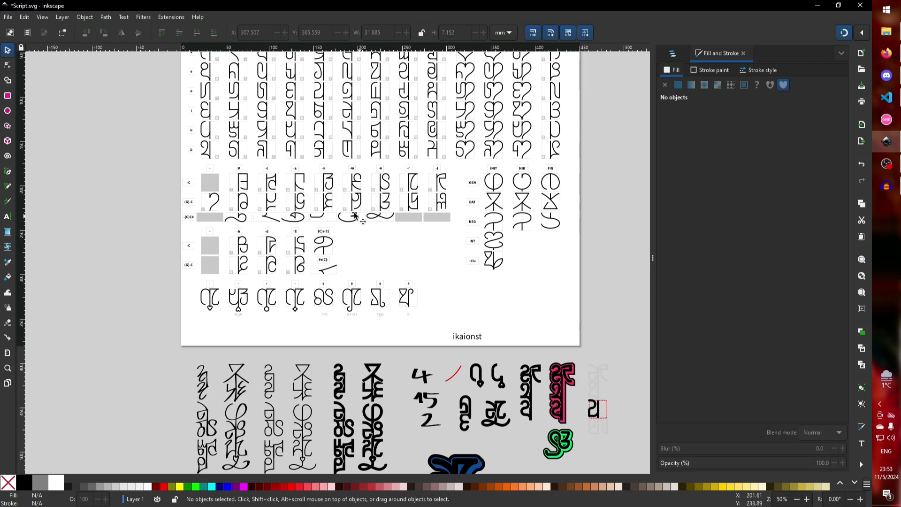
- Copy the standalone i glyph cell from the chart and paste it above the "ikaionst" text
scroll(359, 214, up, 4)
scroll(197, 146, up, 4)
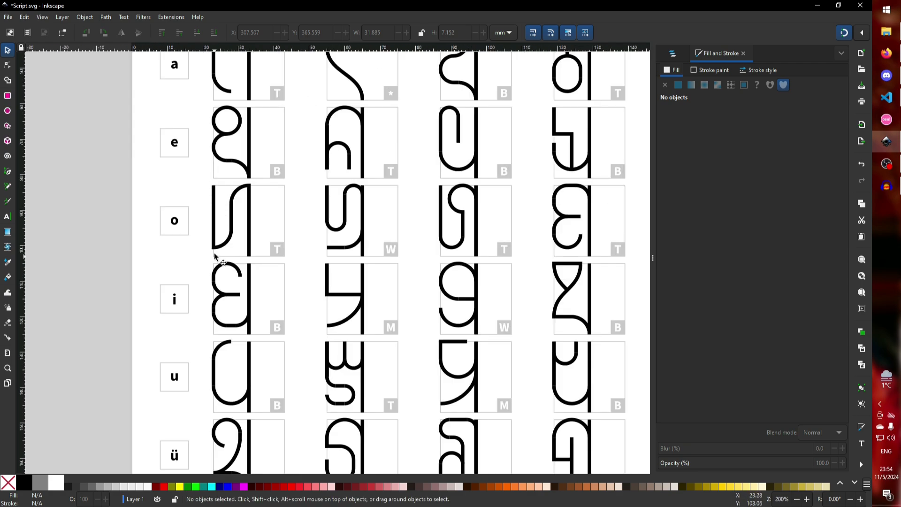
drag(209, 265, 297, 337)
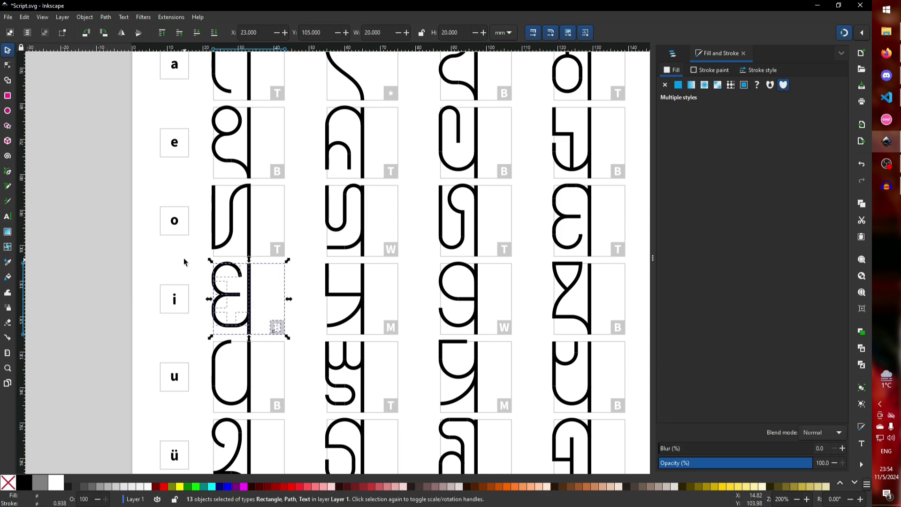
scroll(186, 260, down, 4)
scroll(399, 343, down, 4)
scroll(458, 322, up, 5)
key(ctrl+v)
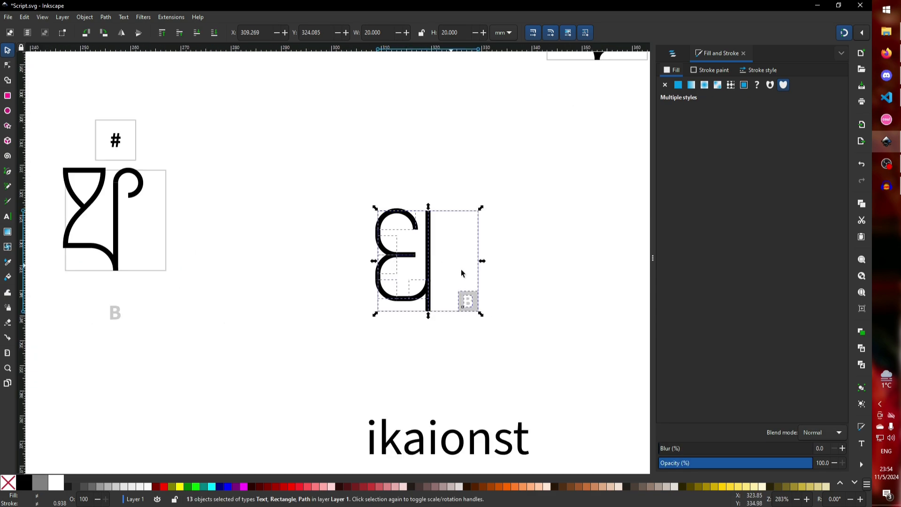
- Delete the B label from the pasted i glyph and move the glyph up, leaving room beneath it
click(488, 322)
key(ctrl+z)
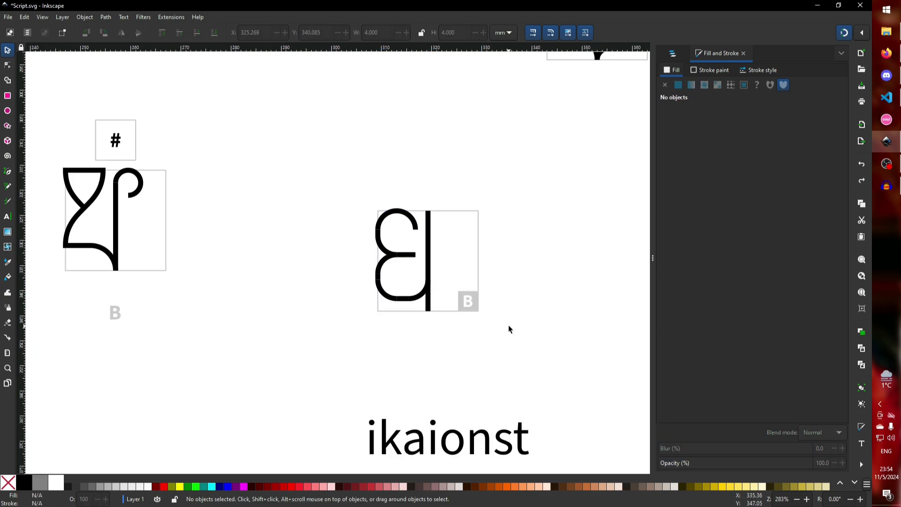
drag(505, 325, 451, 282)
key(Delete)
drag(359, 187, 543, 348)
drag(429, 216, 437, 86)
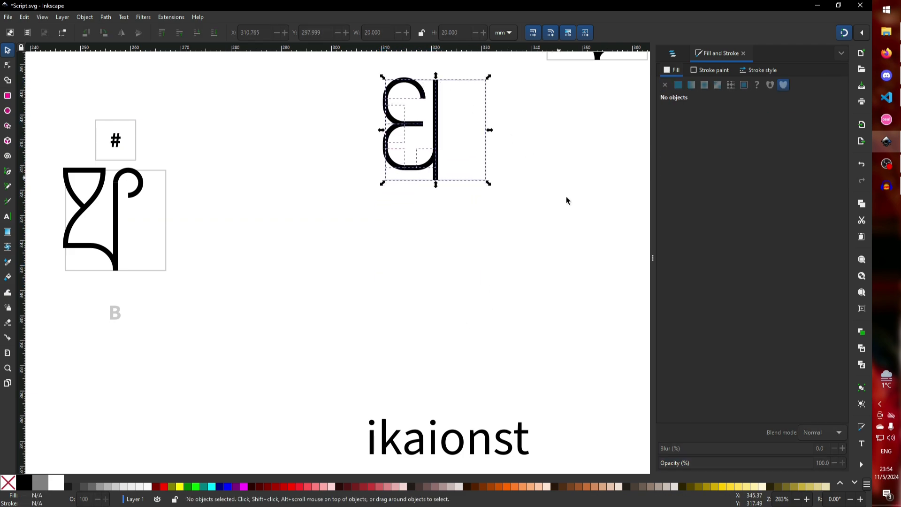
- Copy the k-/a glyph cell from the chart and paste it directly beneath the pasted i glyph, stems aligned
scroll(463, 355, down, 1)
scroll(430, 421, down, 2)
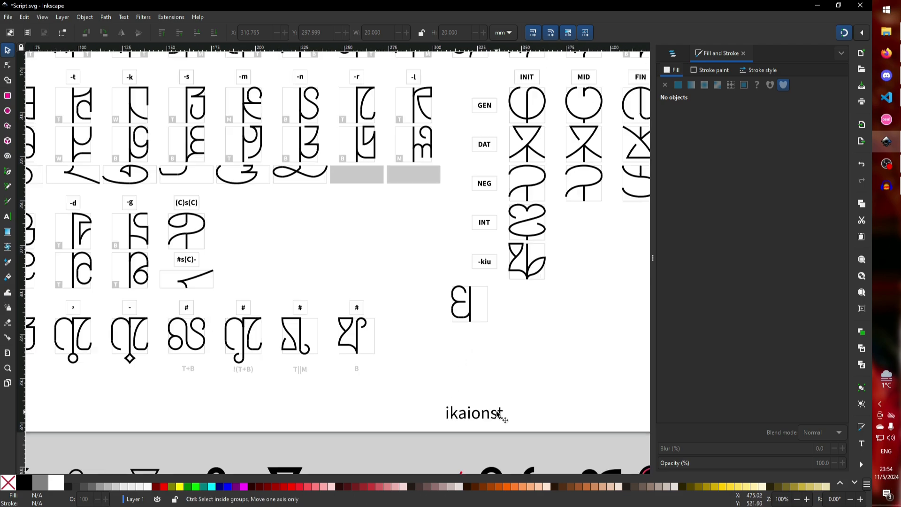
scroll(417, 289, up, 10)
scroll(196, 237, down, 1)
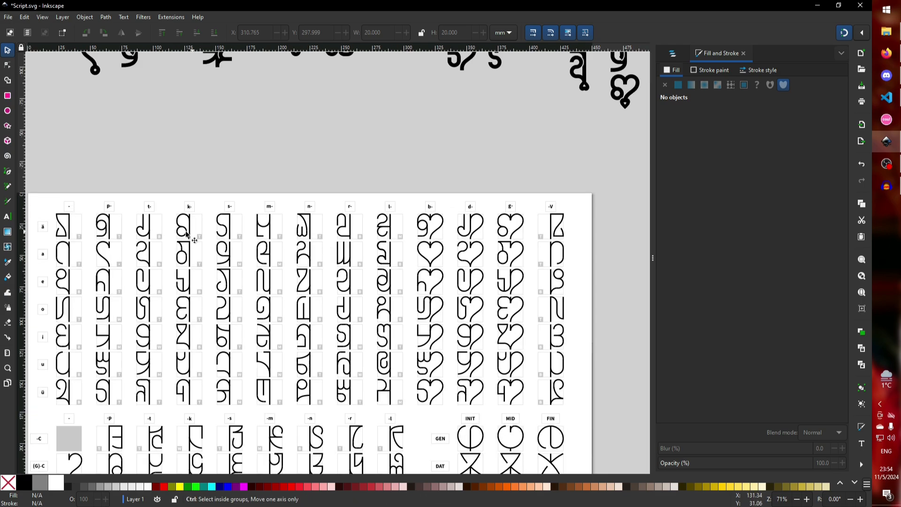
scroll(170, 238, up, 5)
drag(199, 244, 376, 396)
scroll(301, 353, down, 7)
scroll(338, 290, down, 5)
scroll(337, 286, up, 7)
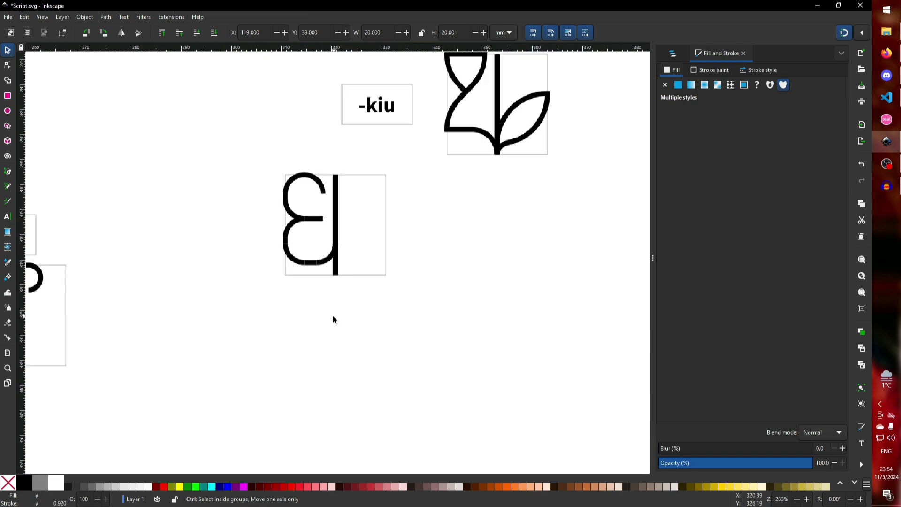
key(ctrl+v)
drag(334, 280, 338, 259)
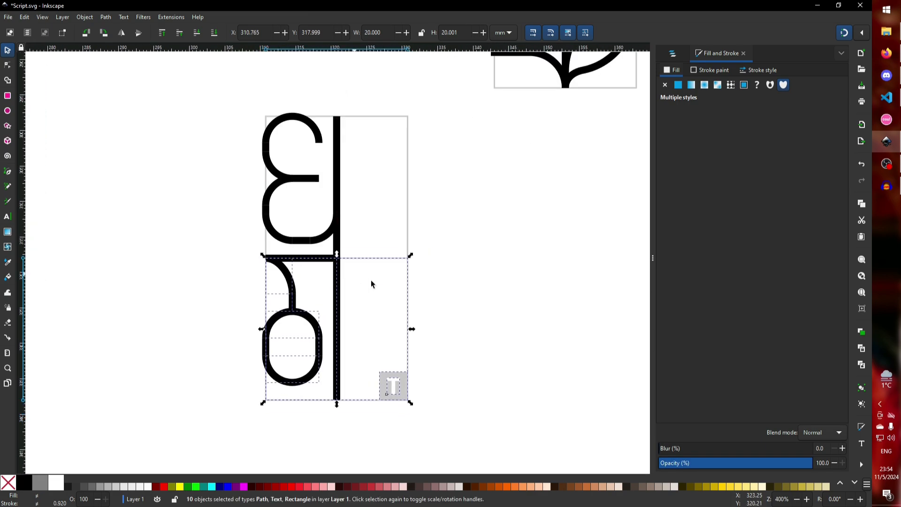
- Delete the T label from the pasted ka glyph cell
click(427, 401)
drag(423, 417, 368, 353)
key(Delete)
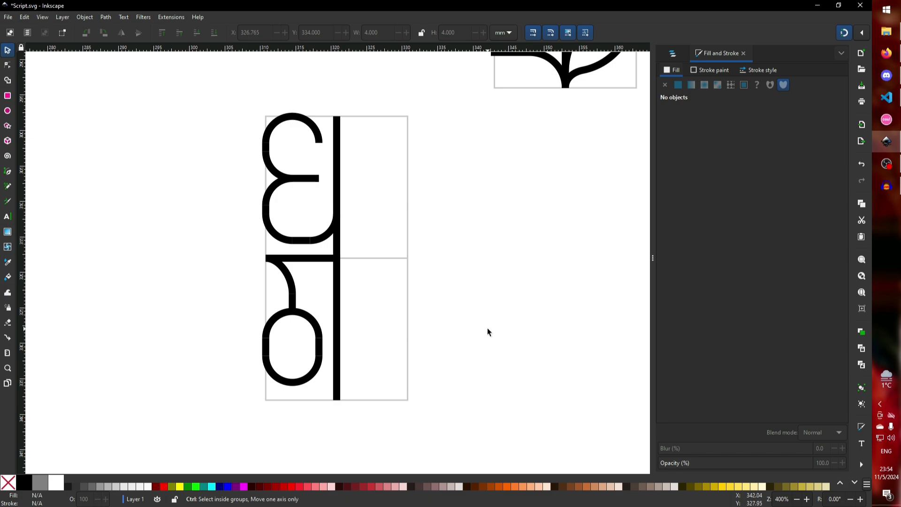
- Copy the strokes of the i glyph in the chart's -V column, leaving out its frame and B label
scroll(487, 327, down, 5)
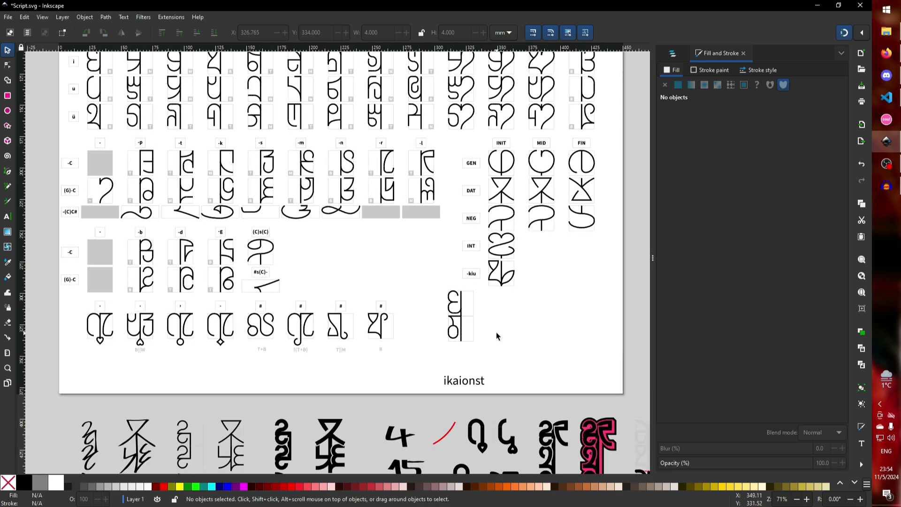
scroll(463, 387, up, 2)
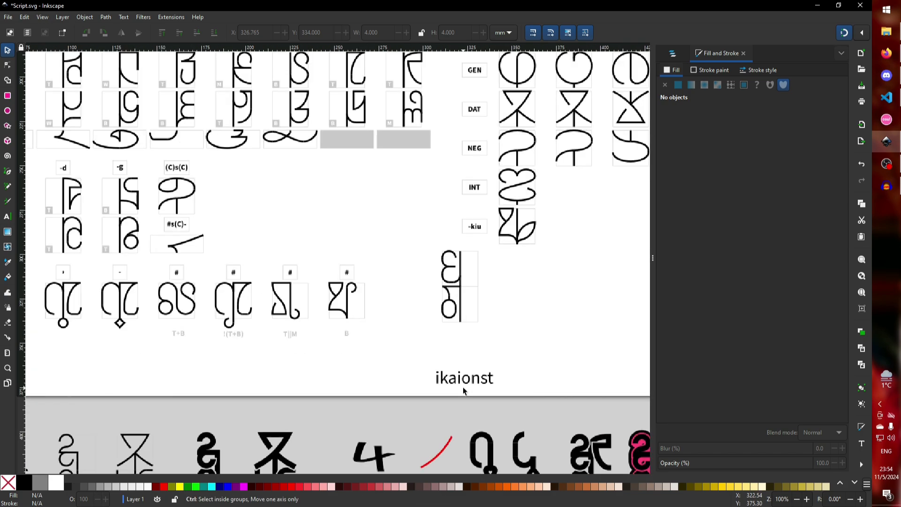
scroll(466, 318, down, 3)
scroll(465, 314, up, 6)
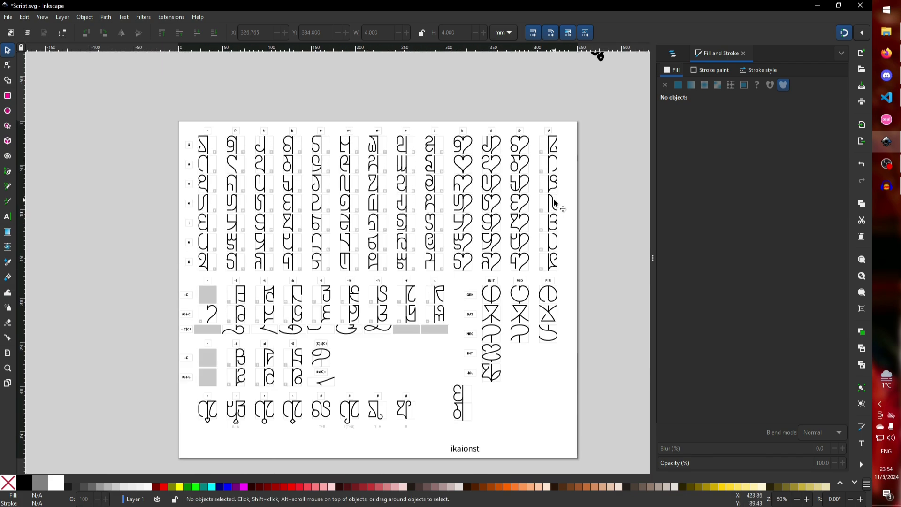
scroll(469, 229, up, 5)
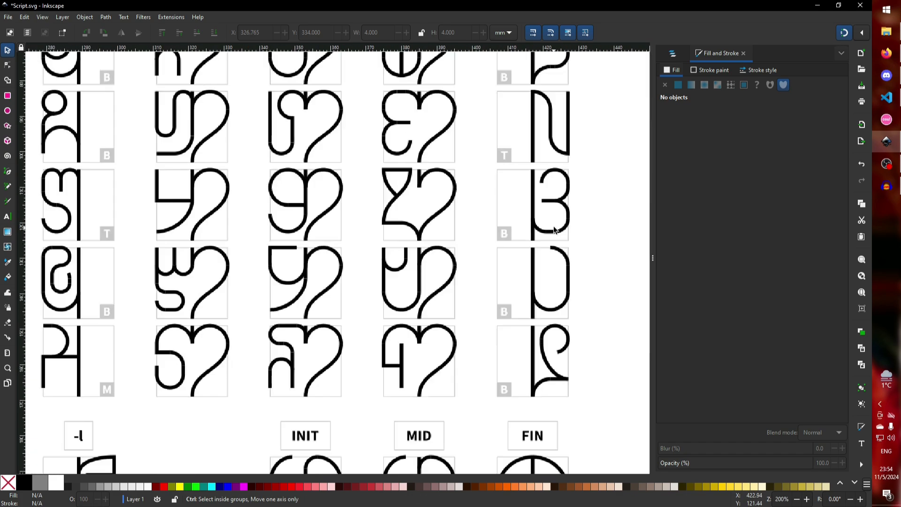
drag(593, 137, 515, 256)
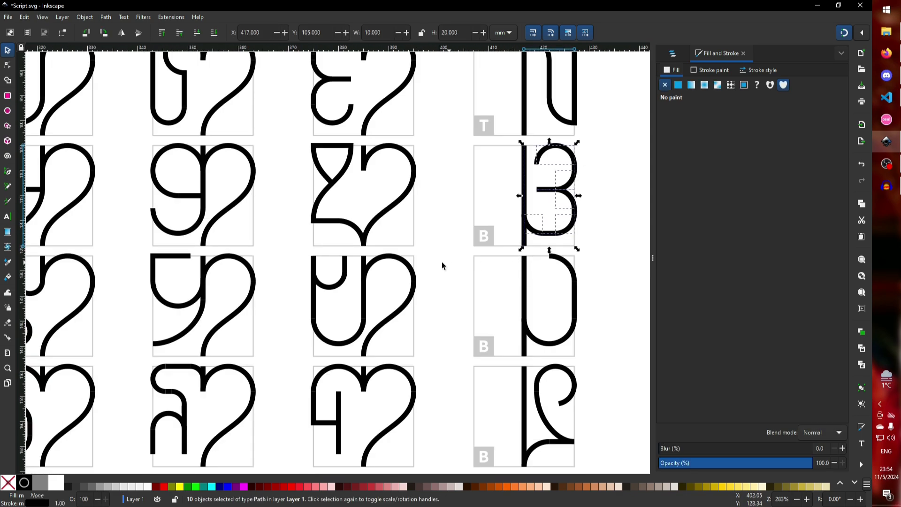
- Paste the -V i strokes into the empty right half of the ka block, aligned with its stem
scroll(447, 261, down, 6)
scroll(413, 264, down, 3)
scroll(433, 207, up, 5)
scroll(432, 210, up, 2)
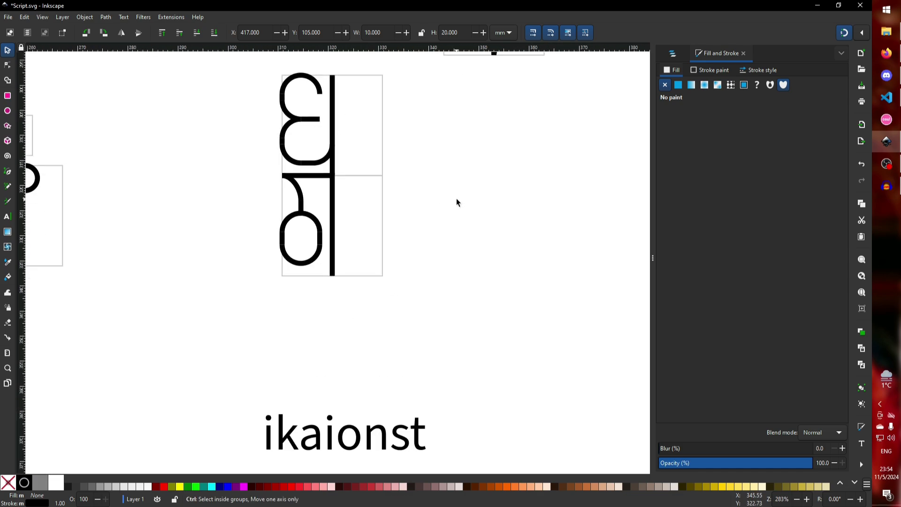
key(ctrl+v)
mouse_move(426, 153)
mouse_down()
mouse_move(340, 185)
mouse_move(327, 177)
mouse_up()
key(Escape)
click(332, 213)
key(Escape)
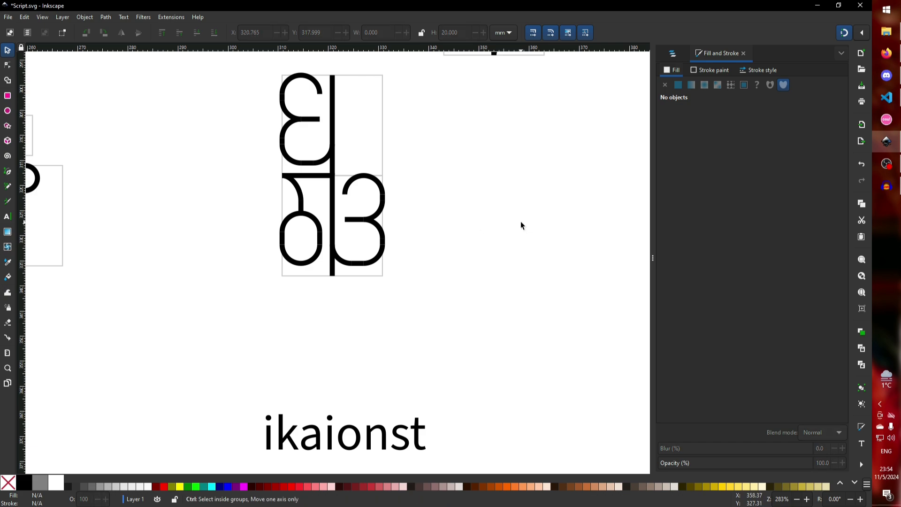
- Copy the standalone o glyph cell from the chart and snap the pasted copy beneath the ka block
scroll(520, 221, down, 1)
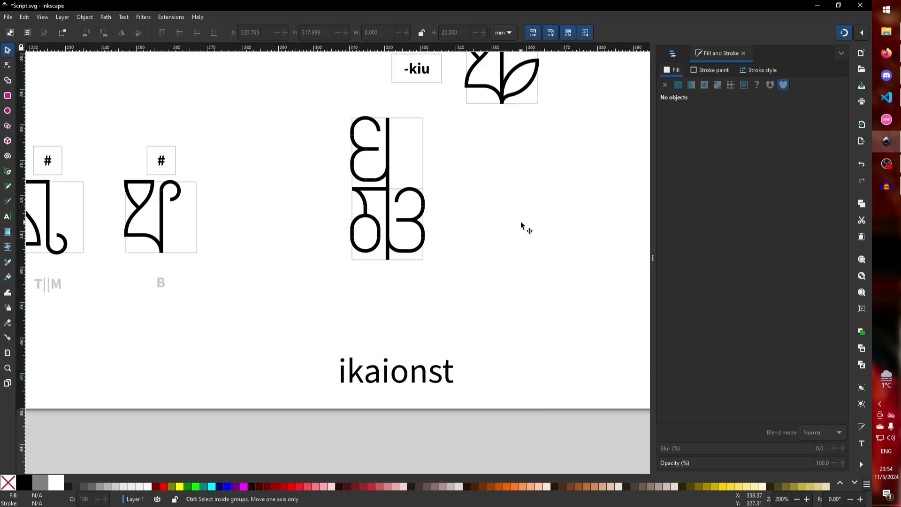
scroll(540, 308, down, 3)
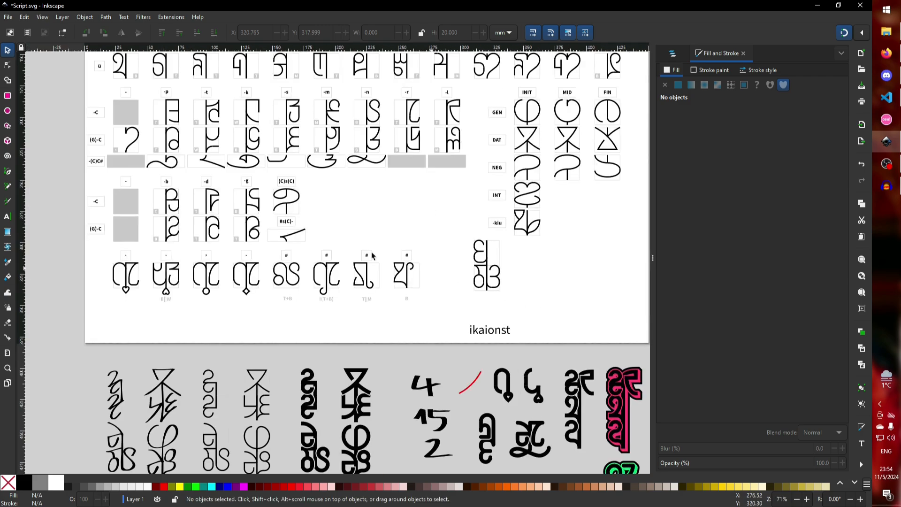
scroll(113, 149, up, 4)
drag(105, 147, 234, 262)
scroll(155, 216, down, 5)
scroll(356, 275, down, 6)
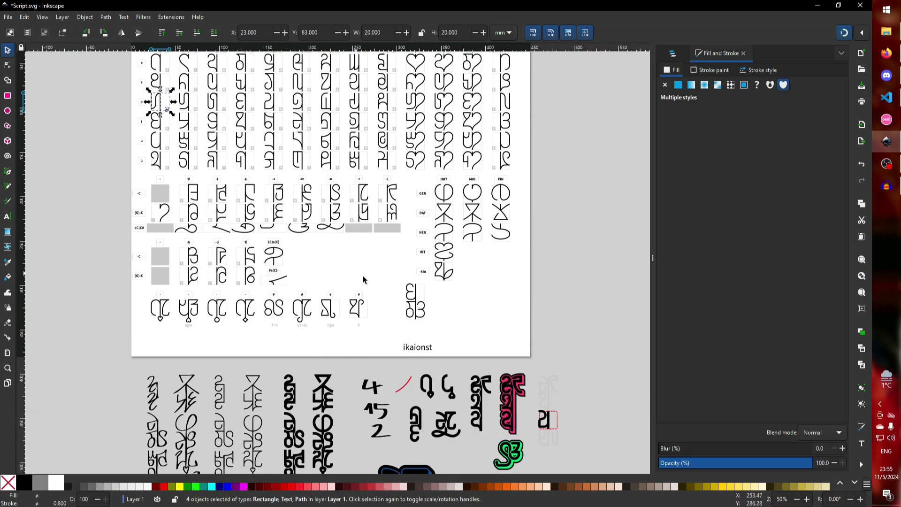
scroll(421, 325, up, 4)
key(ctrl+v)
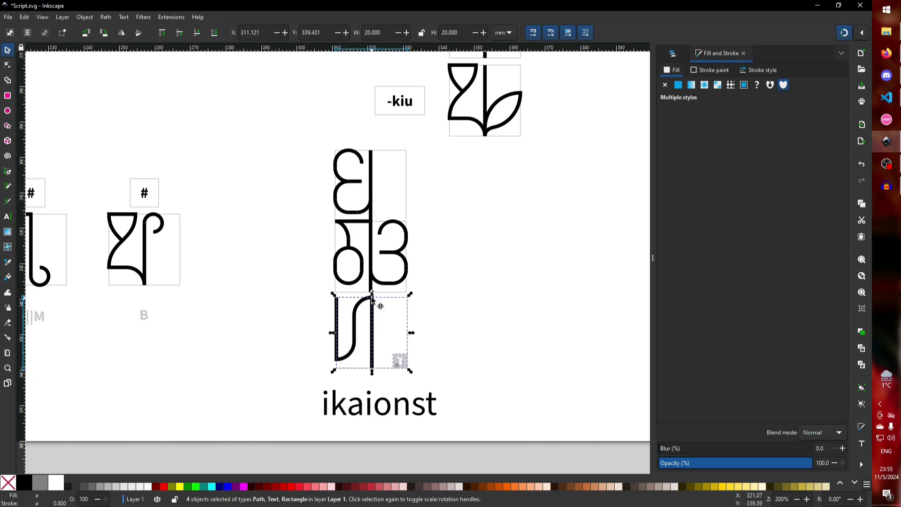
drag(378, 306, 385, 304)
- Delete the T label from the pasted o glyph cell
click(422, 365)
click(399, 356)
key(Delete)
- Copy the -n strokes from the chart's -C row and paste them into the right half of the o block
scroll(430, 367, down, 3)
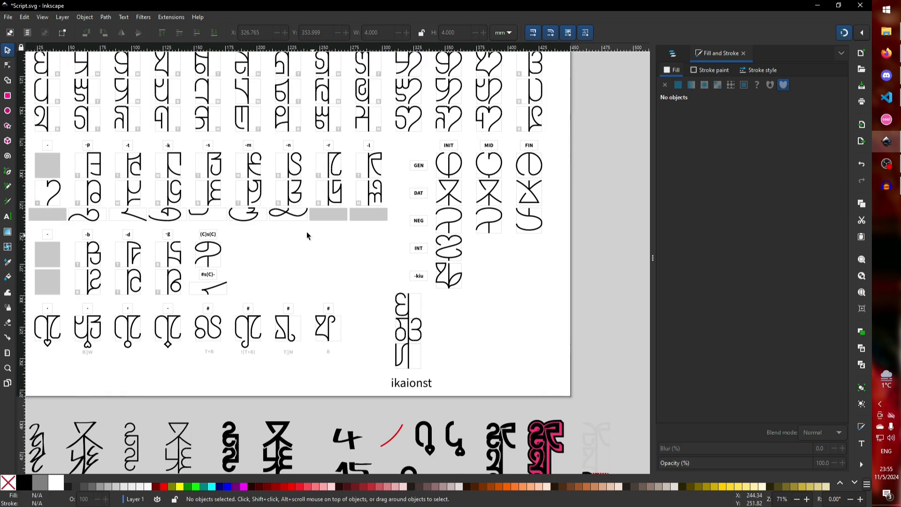
scroll(274, 168, up, 4)
drag(328, 147, 264, 261)
key(ctrl+c)
scroll(239, 239, down, 4)
scroll(387, 375, up, 4)
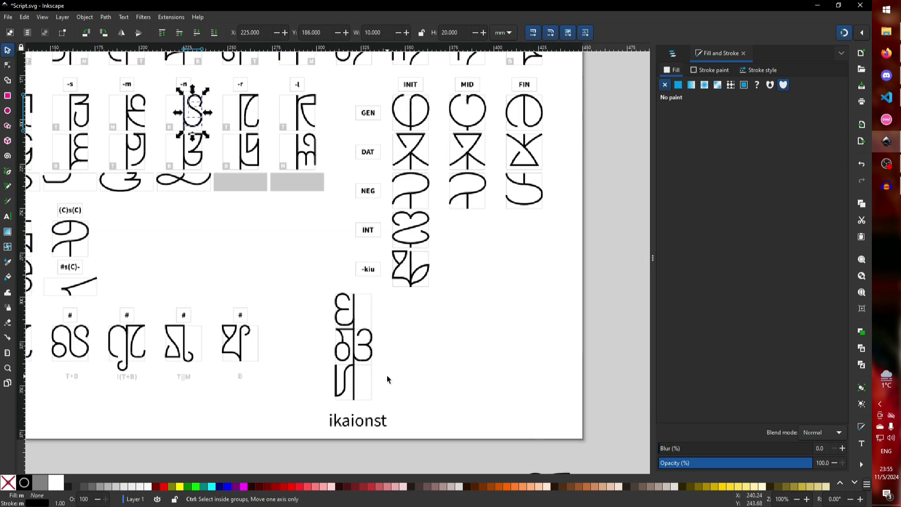
key(ctrl+v)
drag(383, 337, 305, 366)
key(Escape)
- Restore the deleted o glyph path and remove the node at the lower end of its stem
key(ctrl+z)
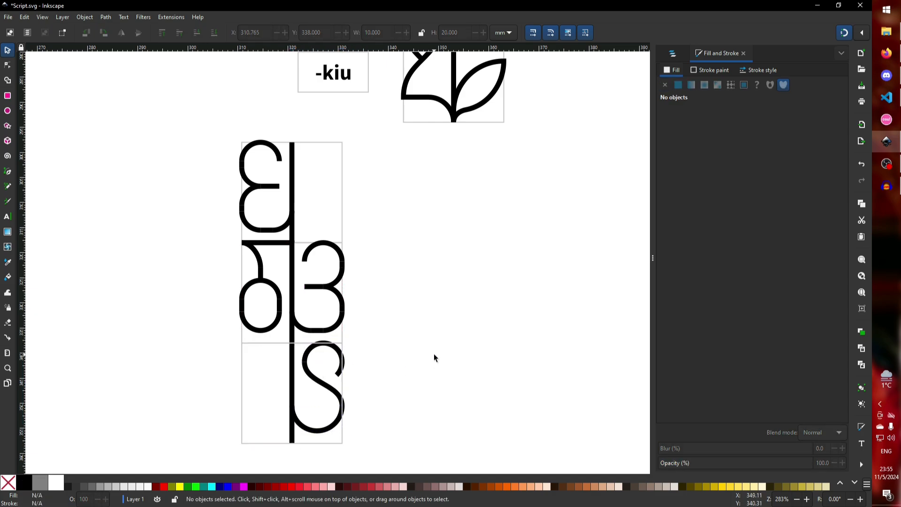
key(ctrl+shift+z)
double_click(293, 439)
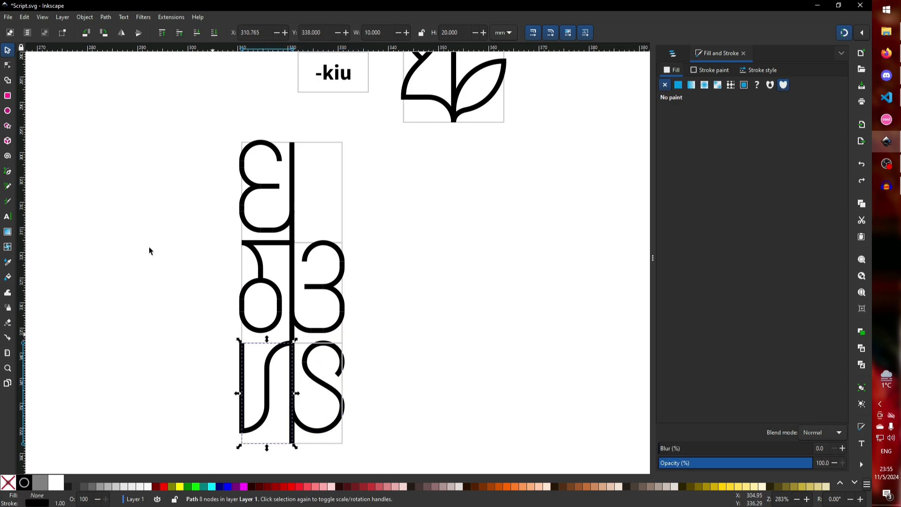
click(292, 444)
key(Delete)
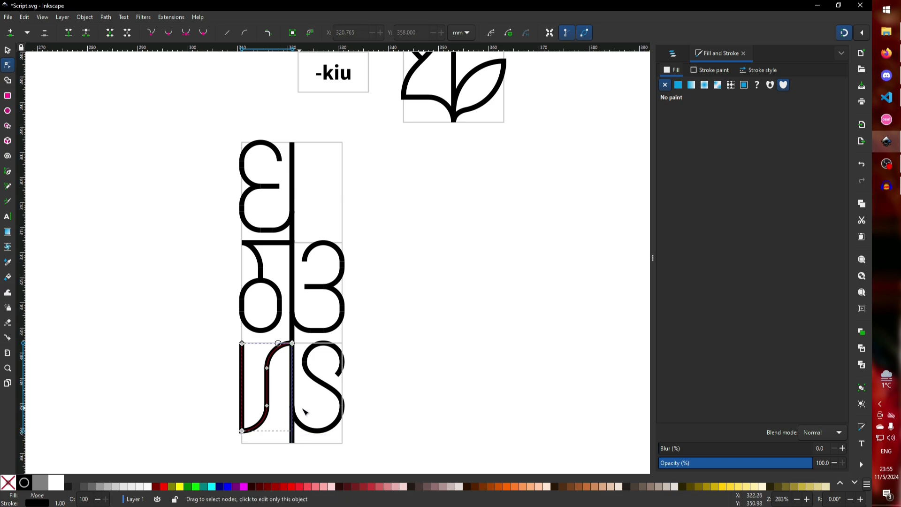
key(s)
click(419, 286)
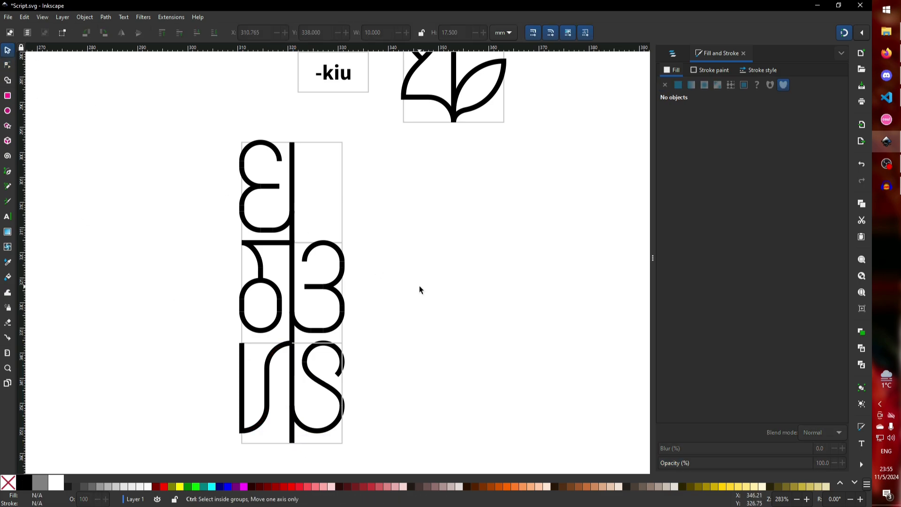
- Move the "ikaionst" text sideways to the page's lower-right corner, clear of the glyph column
scroll(419, 286, down, 3)
drag(400, 368, 562, 366)
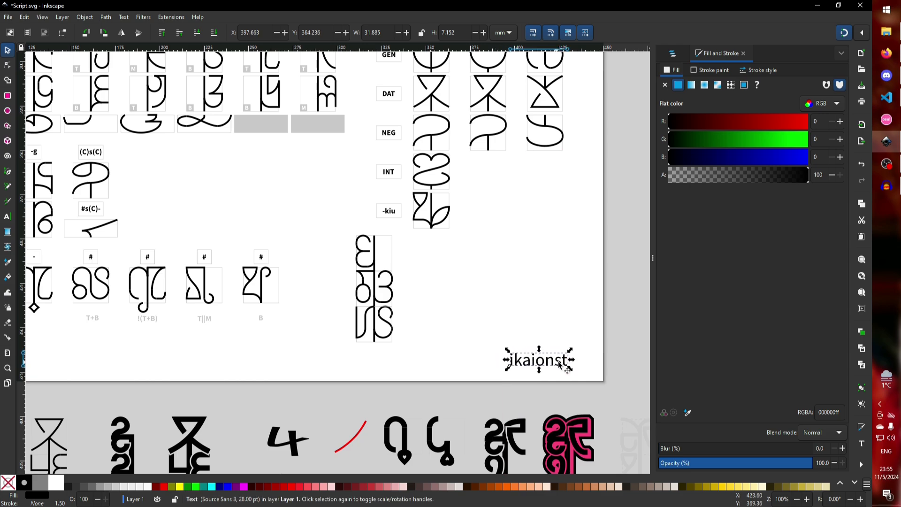
click(497, 353)
- Copy the (C)s(C) glyph cell from the chart and paste it directly beneath the o-n block
scroll(498, 353, down, 1)
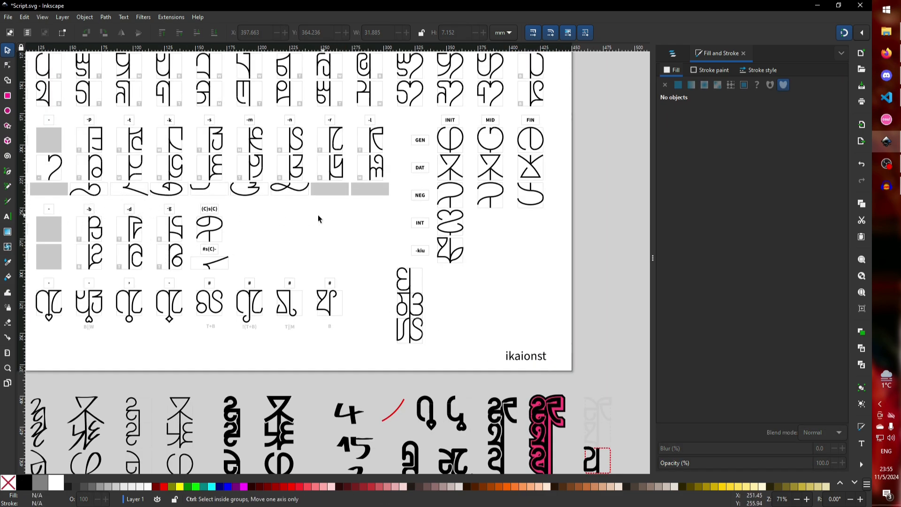
scroll(183, 234, up, 6)
drag(178, 148, 419, 370)
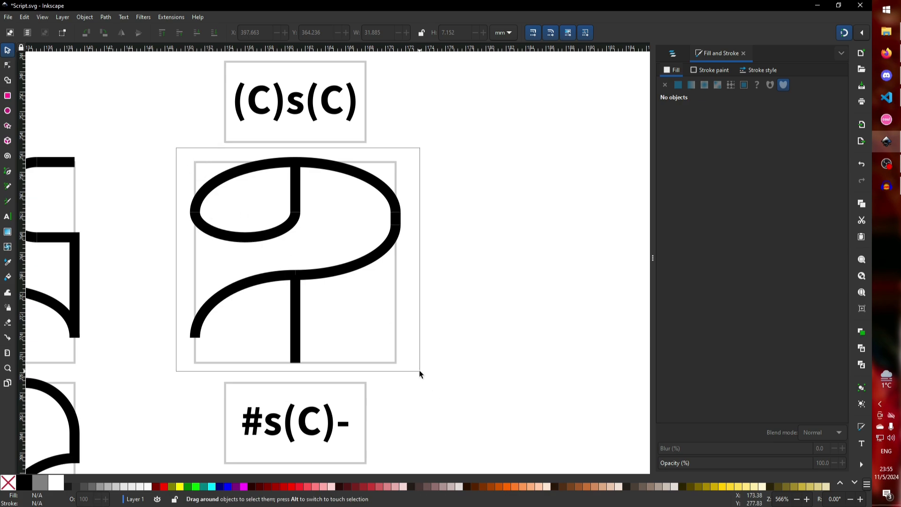
scroll(204, 314, down, 1)
scroll(203, 314, down, 5)
scroll(365, 326, down, 2)
scroll(522, 401, up, 4)
key(ctrl+v)
drag(491, 312, 486, 277)
click(562, 295)
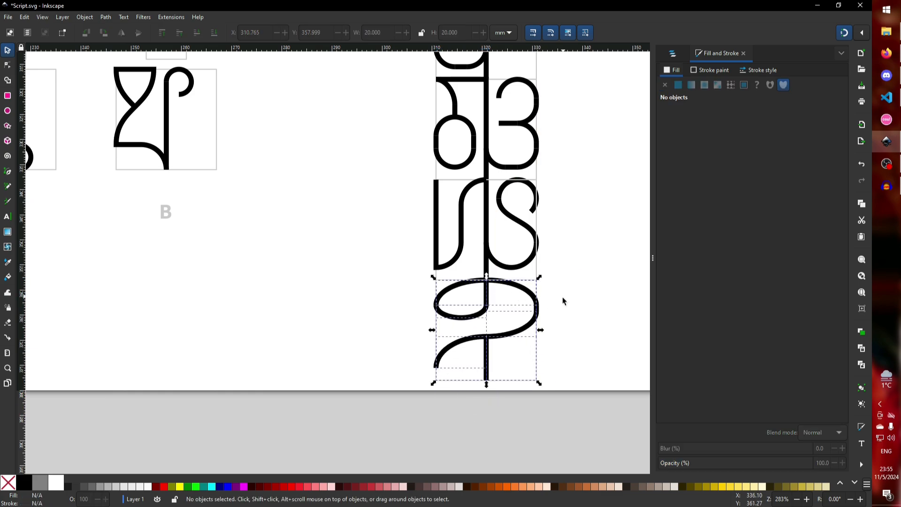
- Copy the -t glyph from the chart's -(C)C# row and attach it beneath the s block's stem
scroll(562, 305, down, 4)
scroll(432, 286, up, 5)
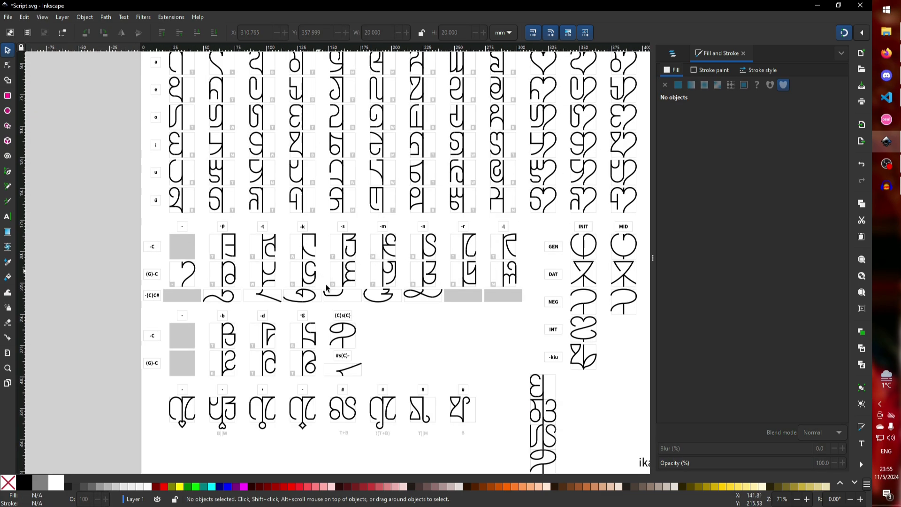
scroll(248, 302, up, 3)
drag(233, 302, 338, 262)
scroll(239, 263, down, 4)
scroll(455, 407, up, 4)
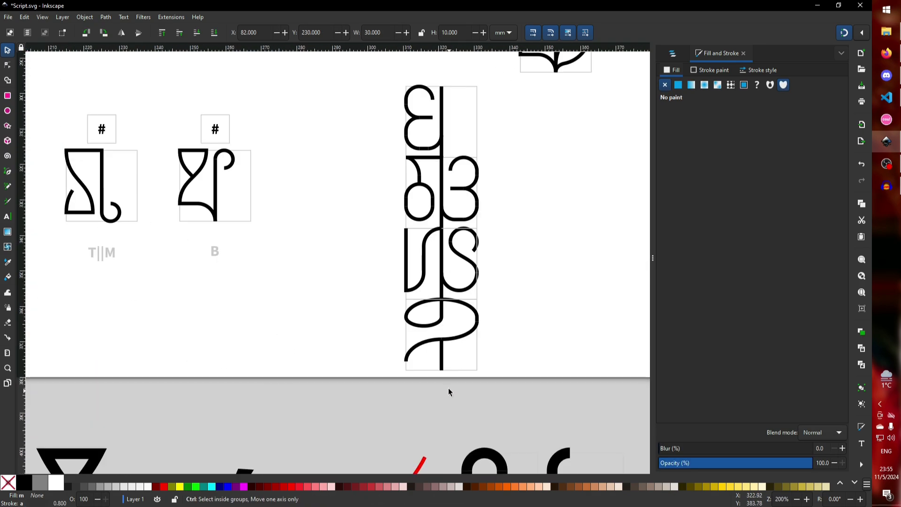
key(ctrl+v)
drag(449, 395, 442, 374)
- Move the whole assembled glyph column up and left to about X 284.863, Y 278.500 mm
scroll(483, 373, down, 2)
drag(420, 217, 506, 407)
drag(479, 337, 440, 302)
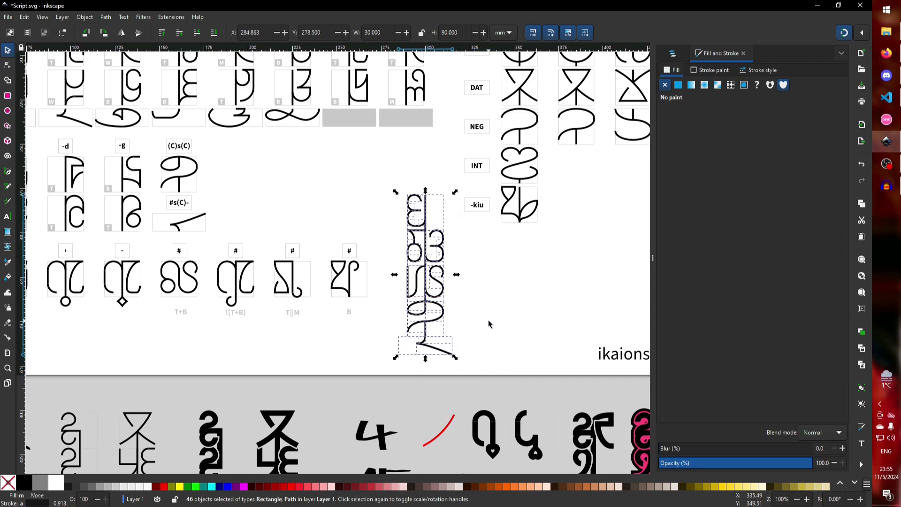
click(508, 357)
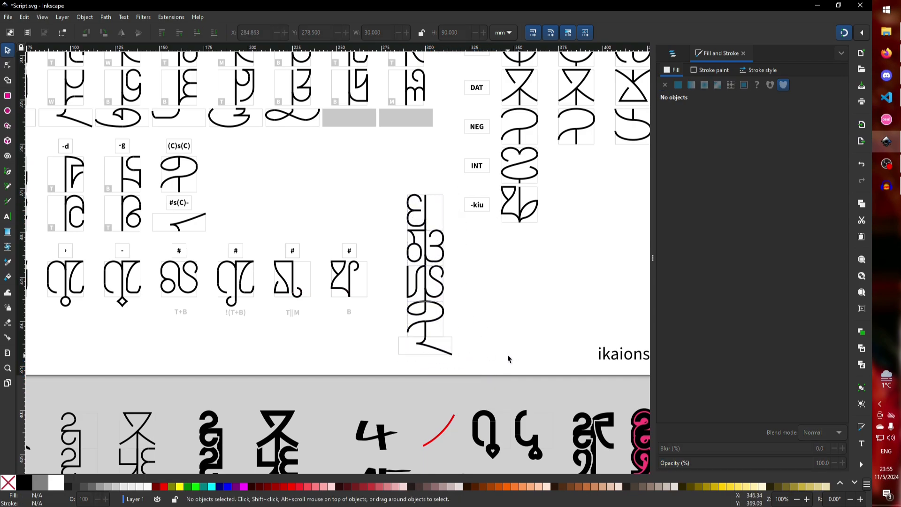
- Shorten the vertical stem of the top i block to about 6.25 mm by lowering its upper node
scroll(430, 197, up, 4)
click(428, 202)
key(n)
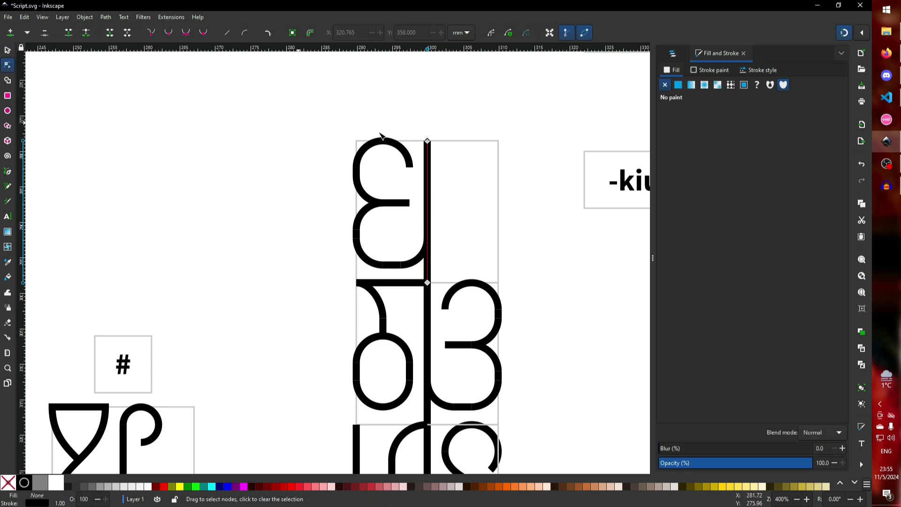
drag(428, 141, 427, 238)
key(s)
key(Escape)
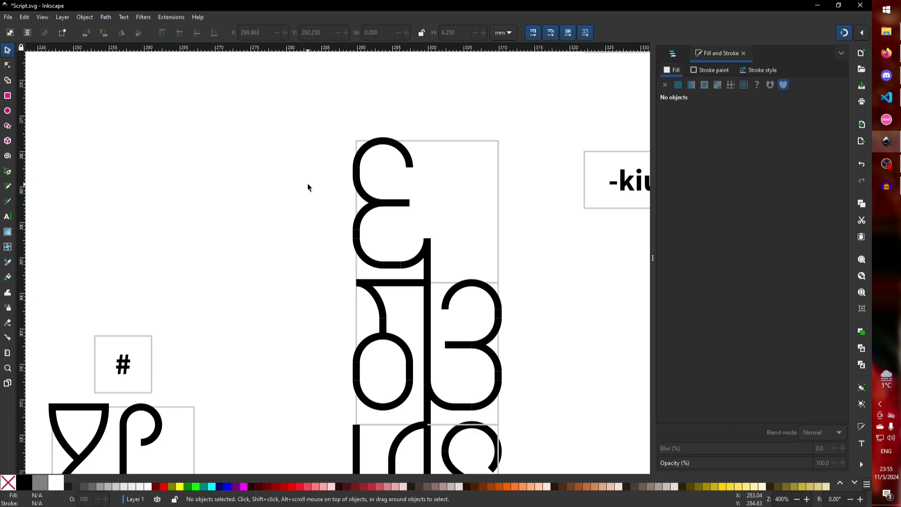
- Delete the thin grey frame rectangles around the blocks of the assembled glyph column
scroll(307, 183, down, 4)
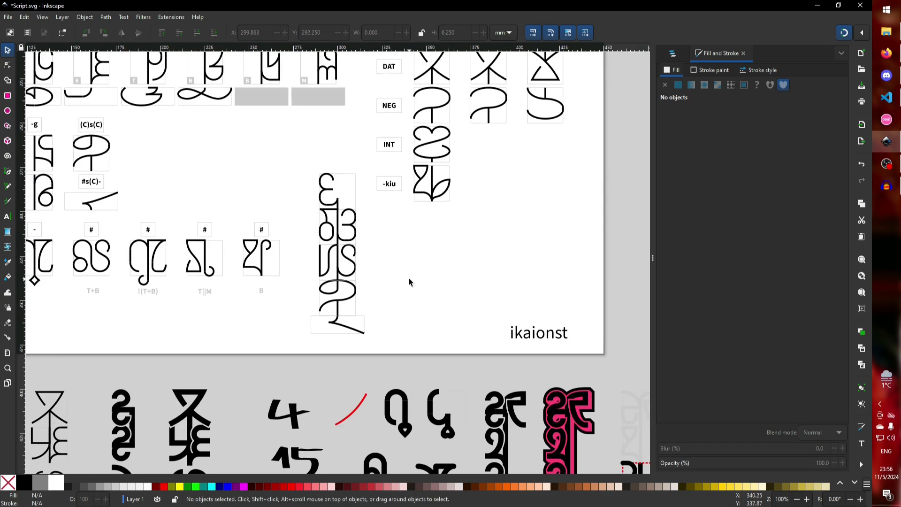
click(365, 324)
click(357, 314)
click(361, 306)
click(359, 281)
click(359, 280)
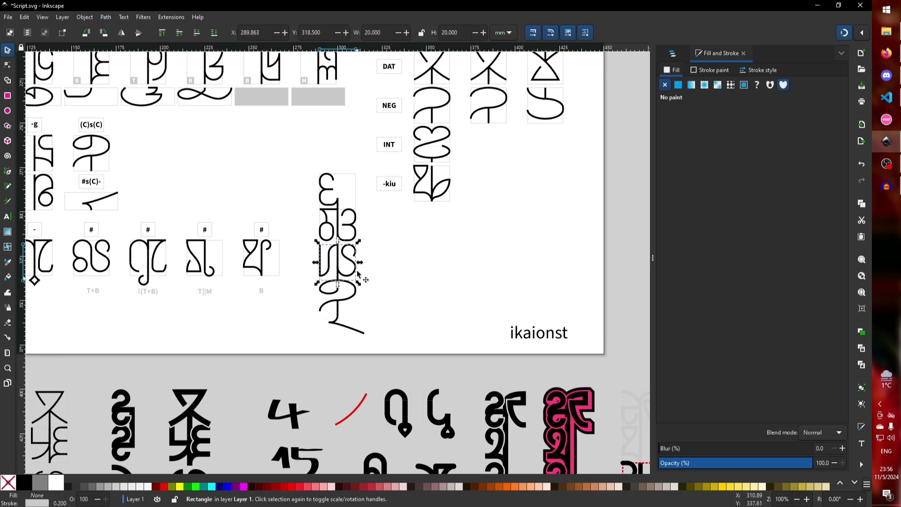
click(358, 283)
click(350, 228)
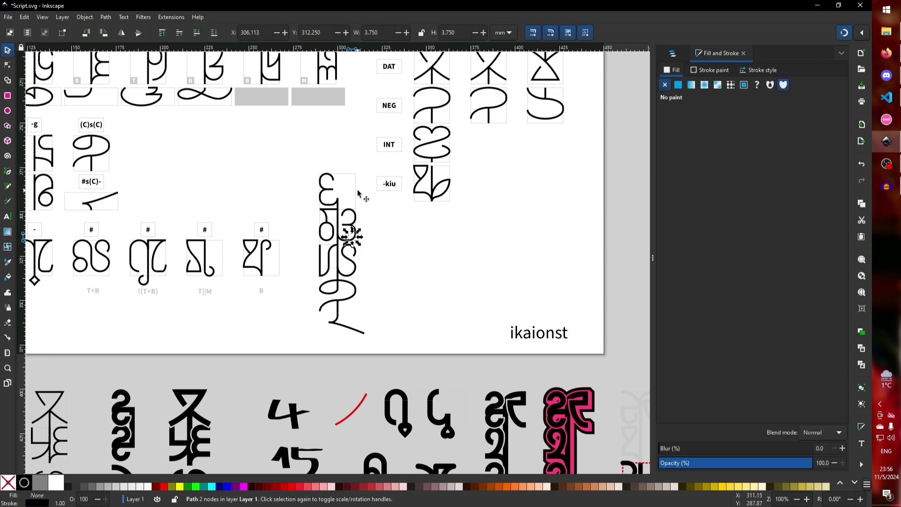
click(329, 249)
click(328, 249)
click(397, 275)
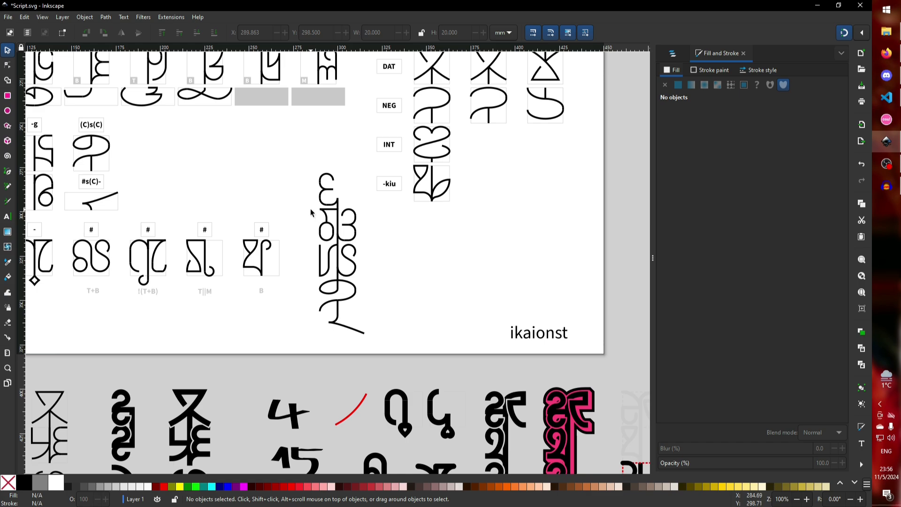
- Try a 2 mm stroke with round joins and round caps on all paths of the assembled glyph column
key(ctrl)
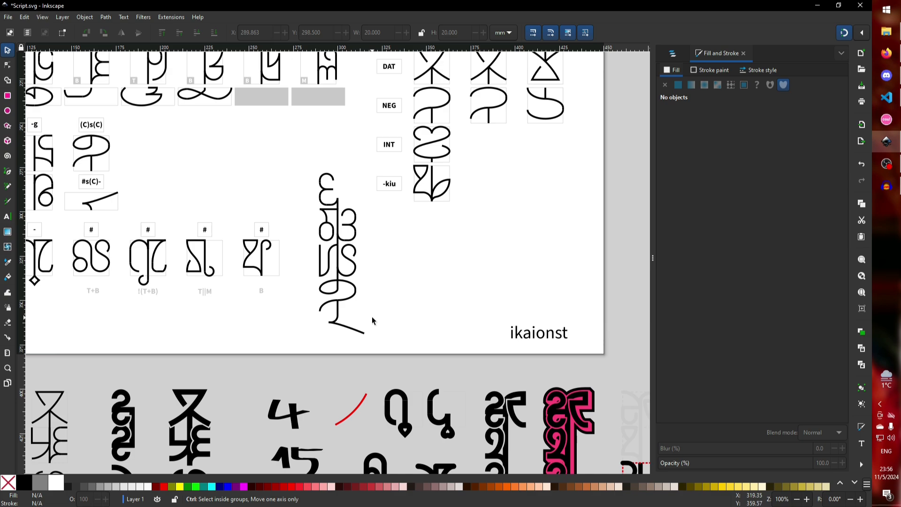
scroll(378, 321, up, 3)
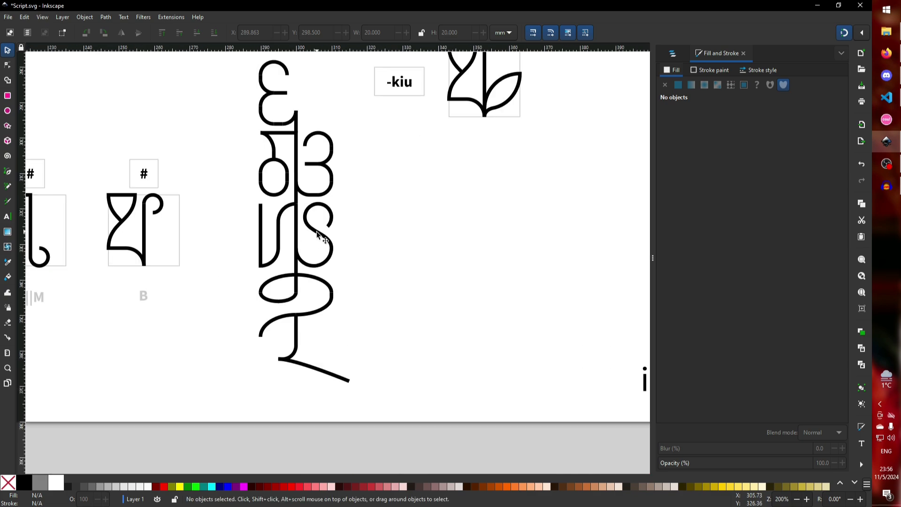
scroll(317, 233, up, 2)
drag(227, 82, 369, 434)
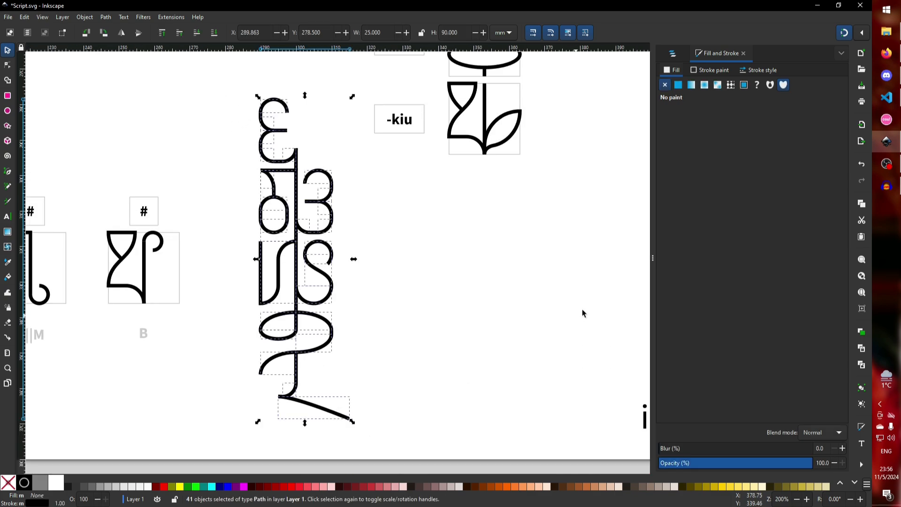
click(758, 70)
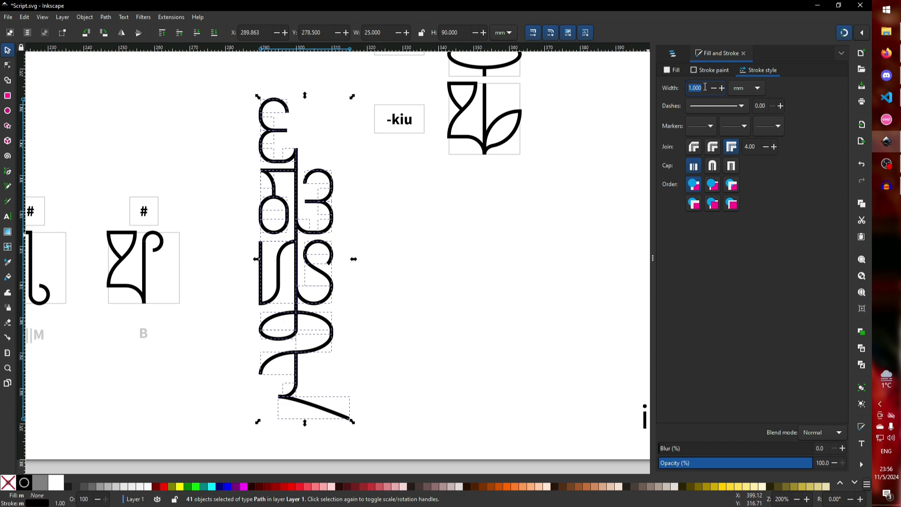
text(2)
key(Return)
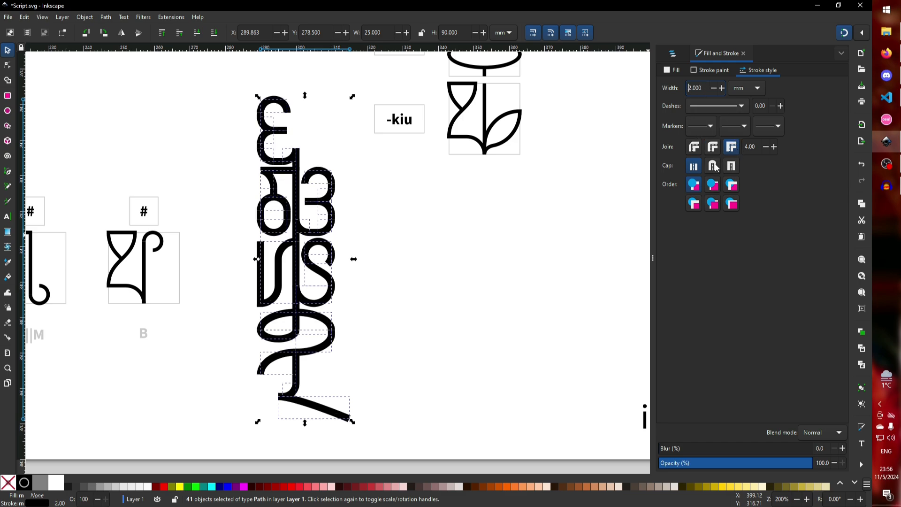
click(713, 147)
click(712, 167)
click(516, 237)
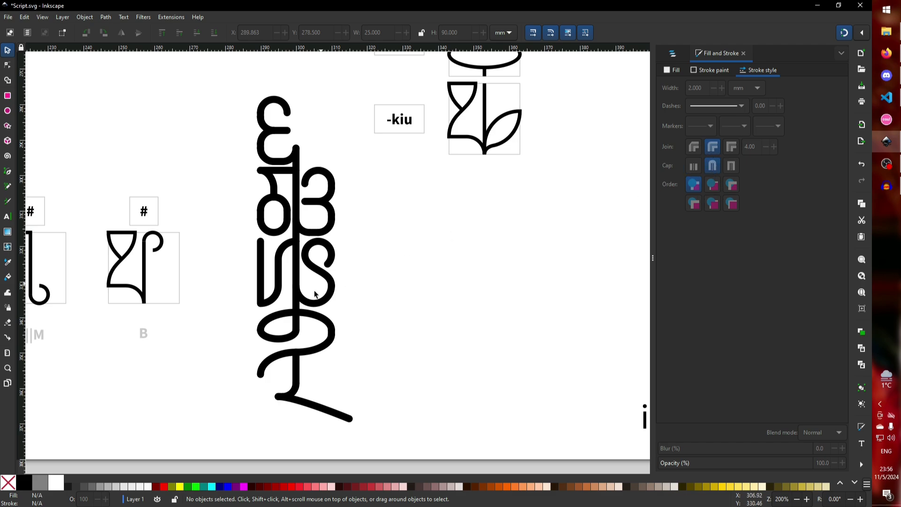
- Undo the round caps, round joins and stroke width change on the glyph column
drag(365, 432, 221, 85)
click(221, 84)
key(ctrl+z)
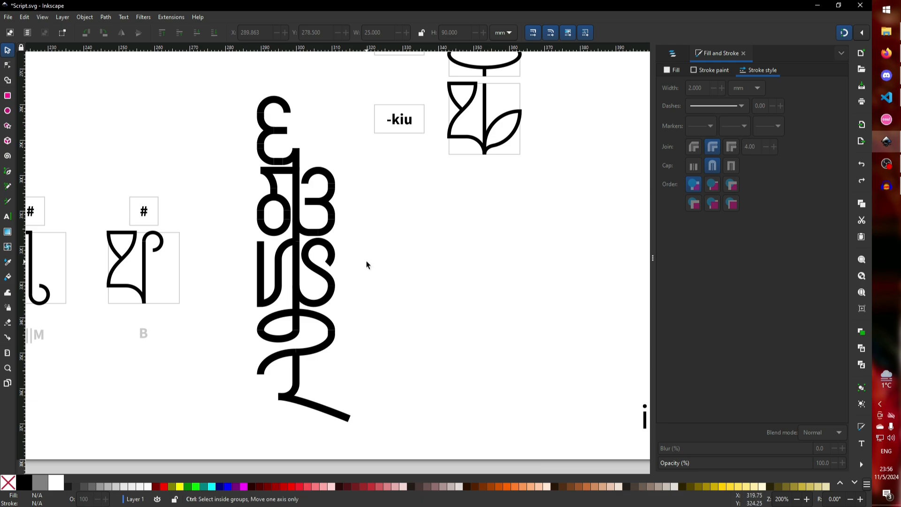
key(ctrl+z)
ctrl+scroll(381, 265, down, 2)
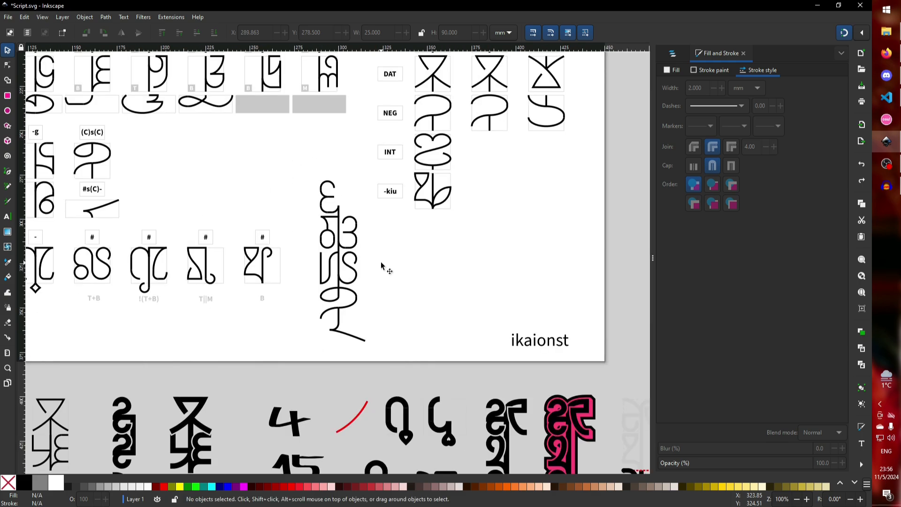
- Examine the finished thick-stroke text samples below and above the chart page, including how their strokes end and join
scroll(383, 264, down, 4)
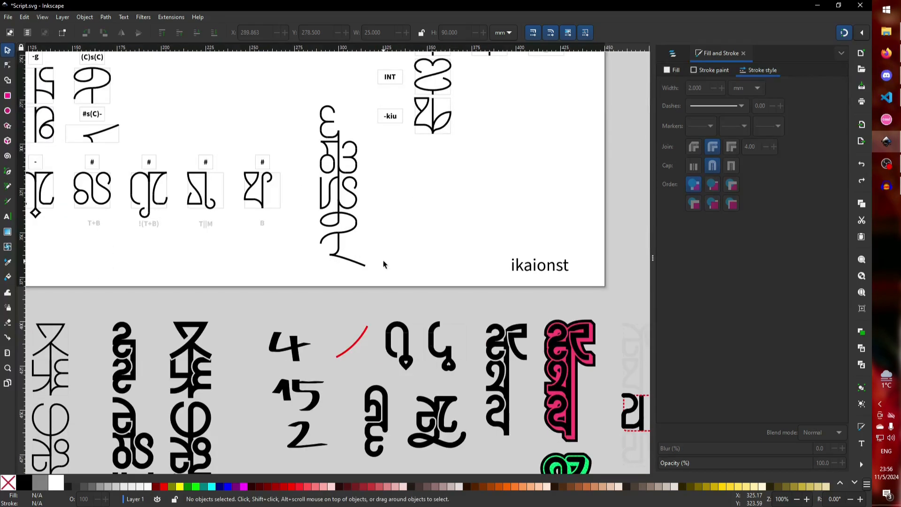
click(496, 358)
scroll(459, 282, up, 20)
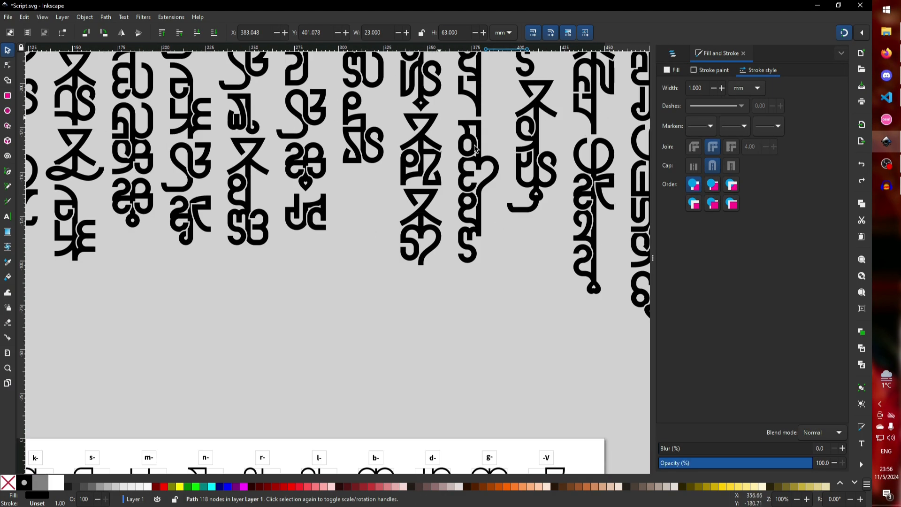
scroll(426, 202, up, 8)
ctrl+scroll(427, 203, up, 3)
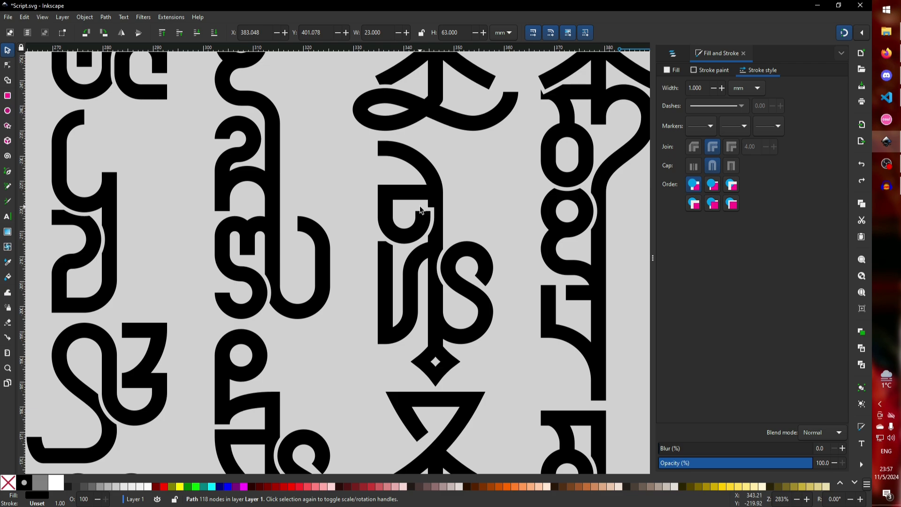
scroll(420, 209, down, 20)
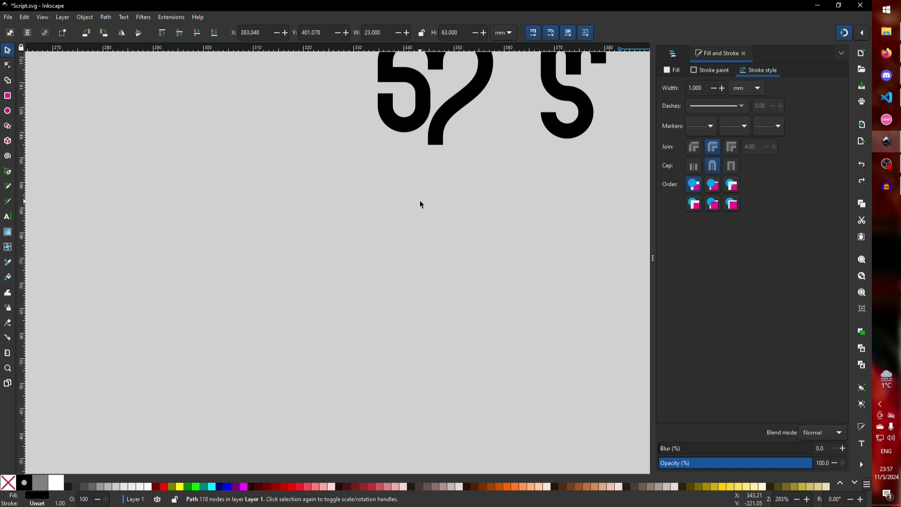
scroll(361, 207, down, 15)
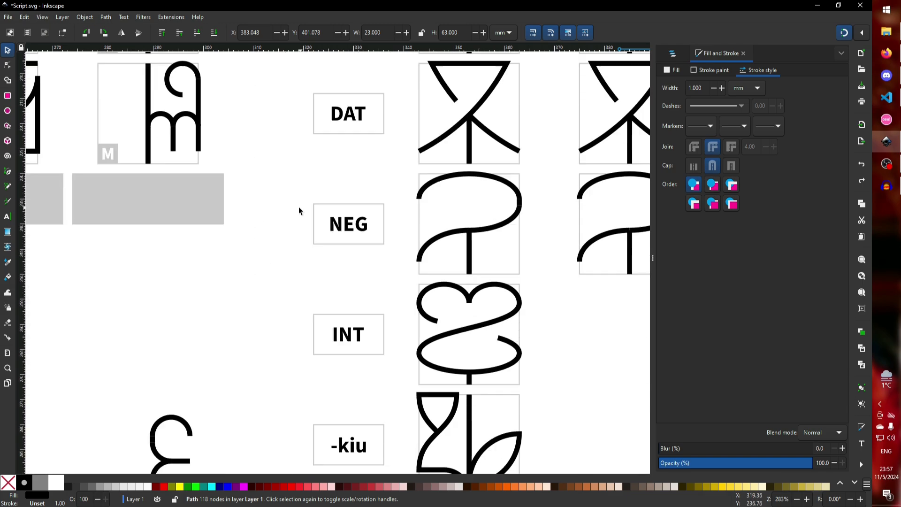
- Duplicate the assembled glyph column and place the copy on the empty page area above the ikaionst label, at X 392.198, Y 262.905 mm
ctrl+scroll(295, 212, down, 1)
ctrl+scroll(295, 211, down, 1)
drag(206, 120, 309, 364)
key(ctrl+d)
drag(276, 186, 541, 157)
click(598, 343)
- Move the ikaionst text label directly beneath the original glyph column, at about X 286.421, Y 370.410 mm
click(575, 352)
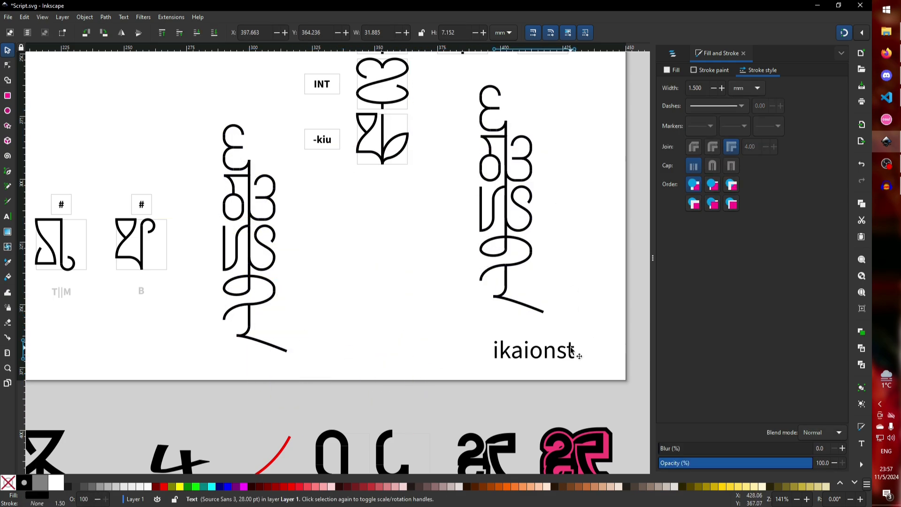
drag(554, 355, 271, 371)
click(612, 337)
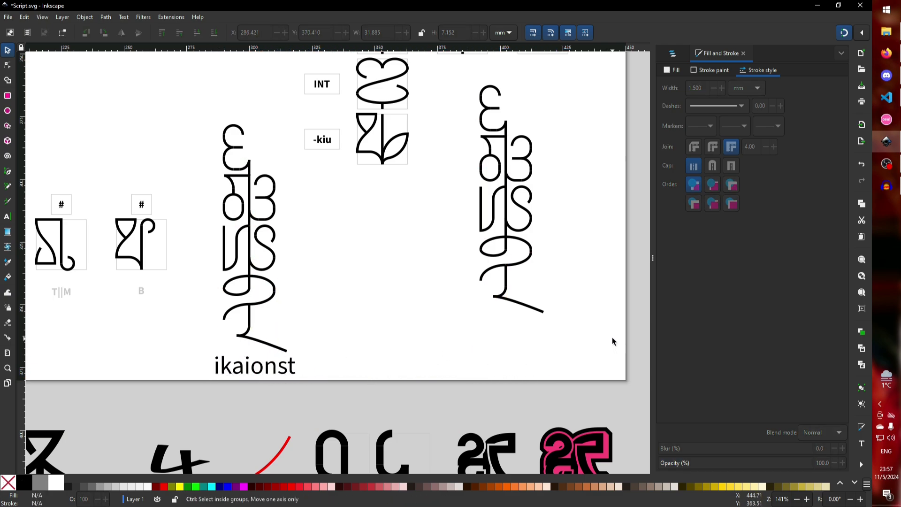
- Switch the canvas to the outline overlay display mode and inspect the centre lines of the duplicated column's strokes
ctrl+scroll(612, 337, up, 1)
scroll(614, 347, up, 3)
scroll(620, 366, up, 1)
drag(388, 73, 538, 429)
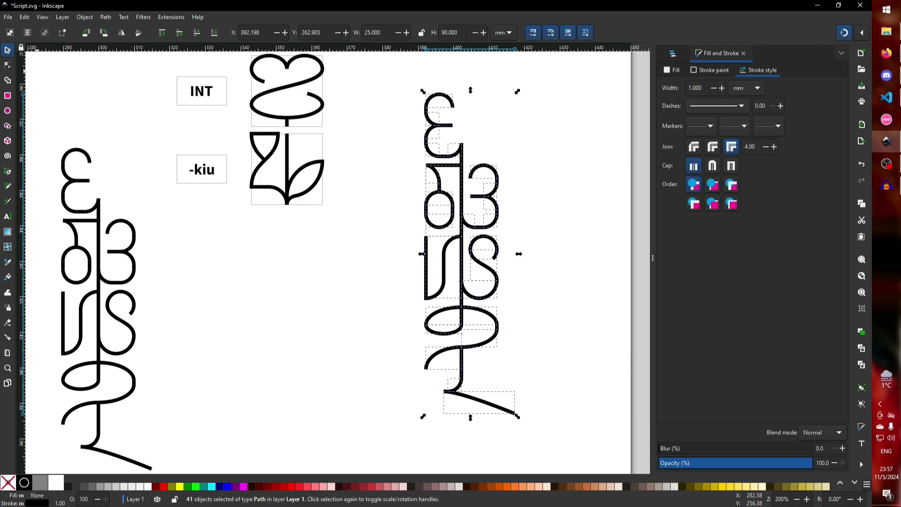
click(60, 16)
mouse_move(43, 17)
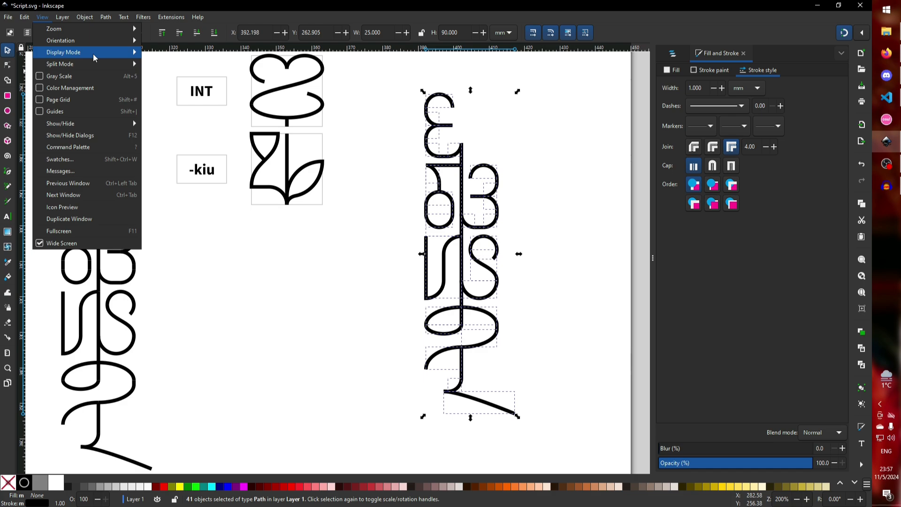
mouse_move(93, 53)
click(173, 76)
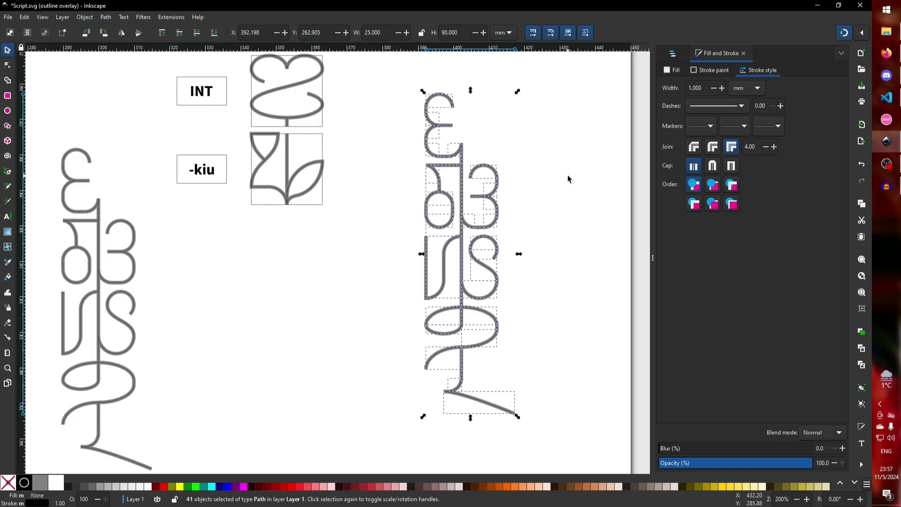
click(528, 161)
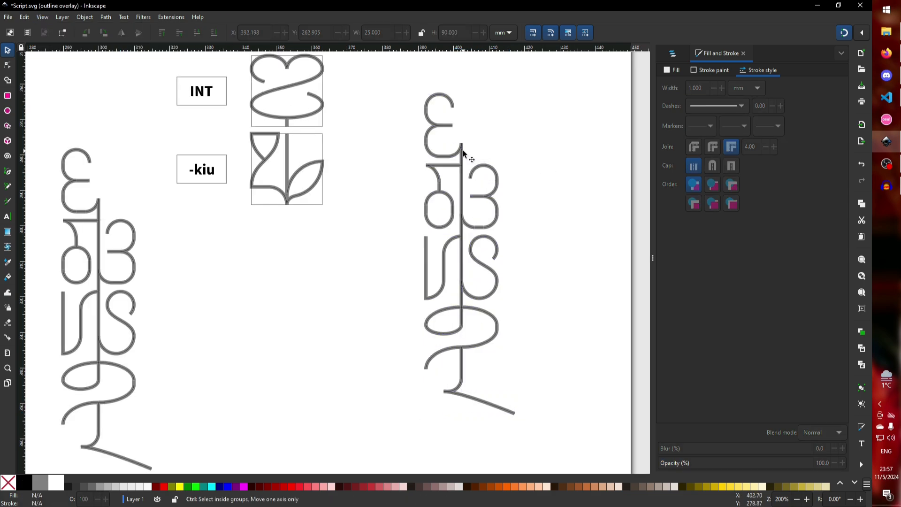
scroll(463, 150, up, 7)
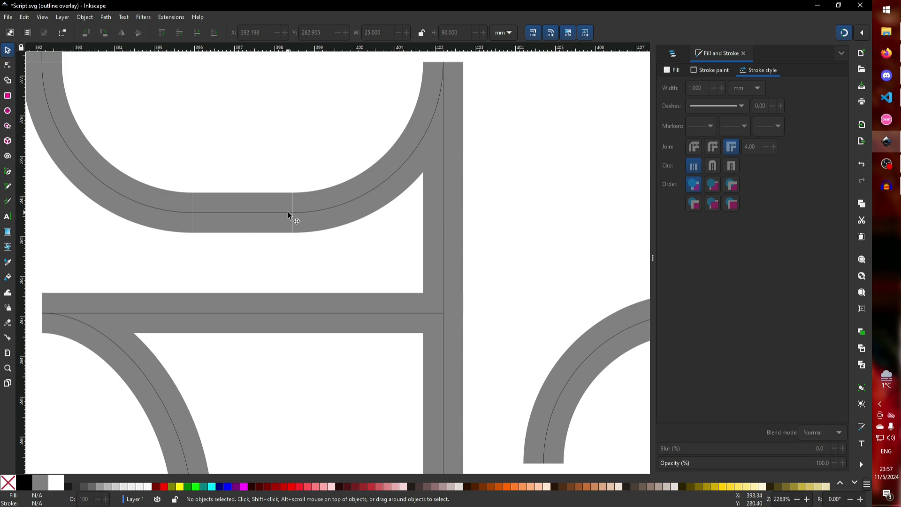
- Set the stroke width of all paths in the duplicated glyph column to 3 mm
scroll(319, 214, down, 7)
scroll(334, 236, down, 1)
drag(261, 113, 412, 443)
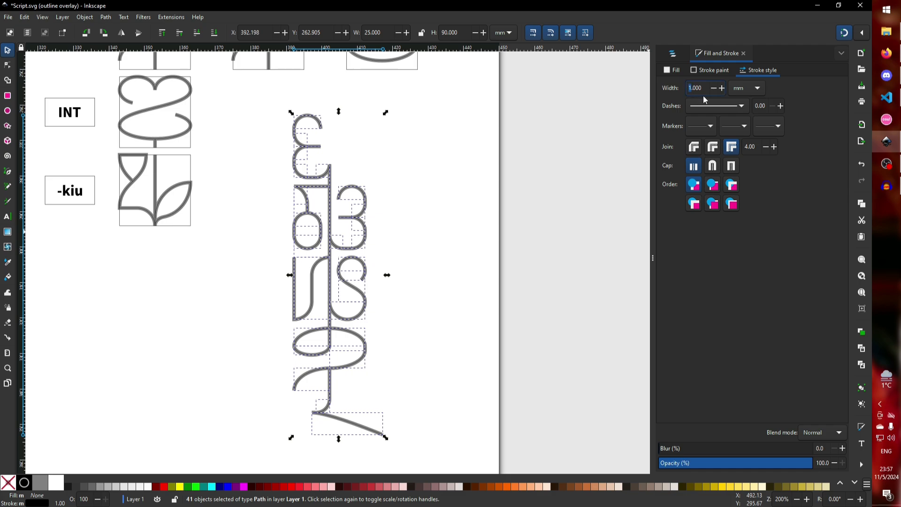
text(3)
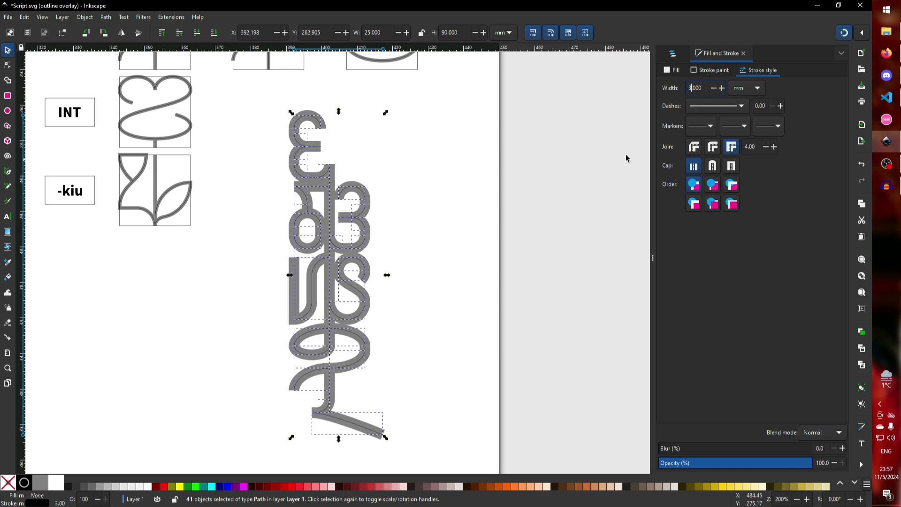
click(469, 161)
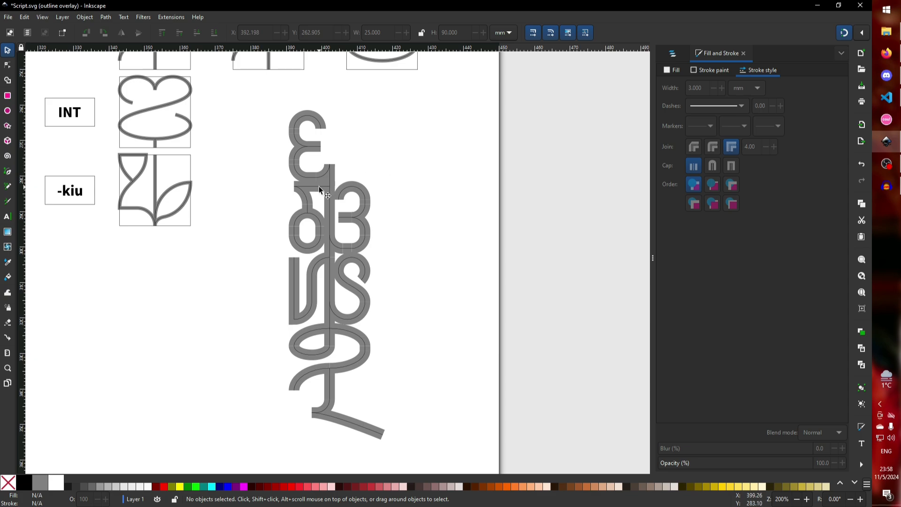
- Apply a square stroke cap to the path forming the horizontal bar and vertical stem of the duplicate's second block
scroll(309, 187, up, 4)
click(365, 196)
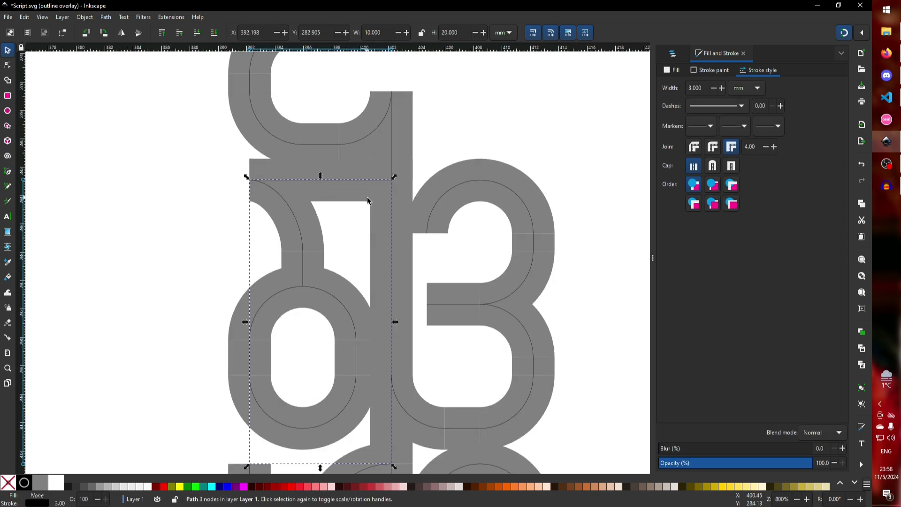
drag(311, 178, 310, 179)
click(202, 150)
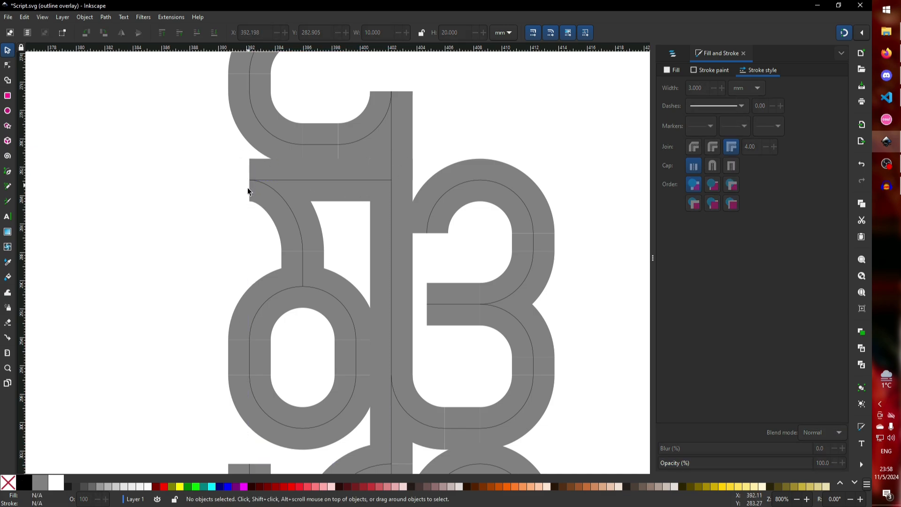
click(287, 180)
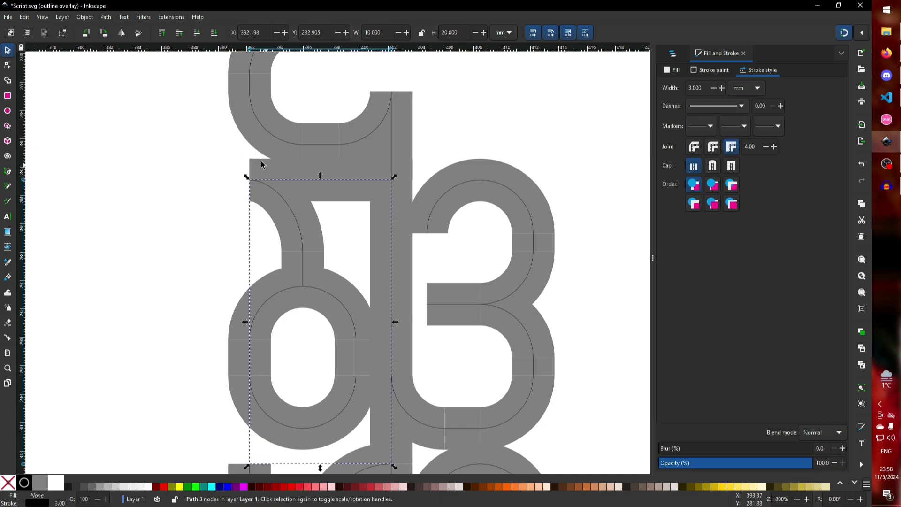
scroll(245, 159, up, 4)
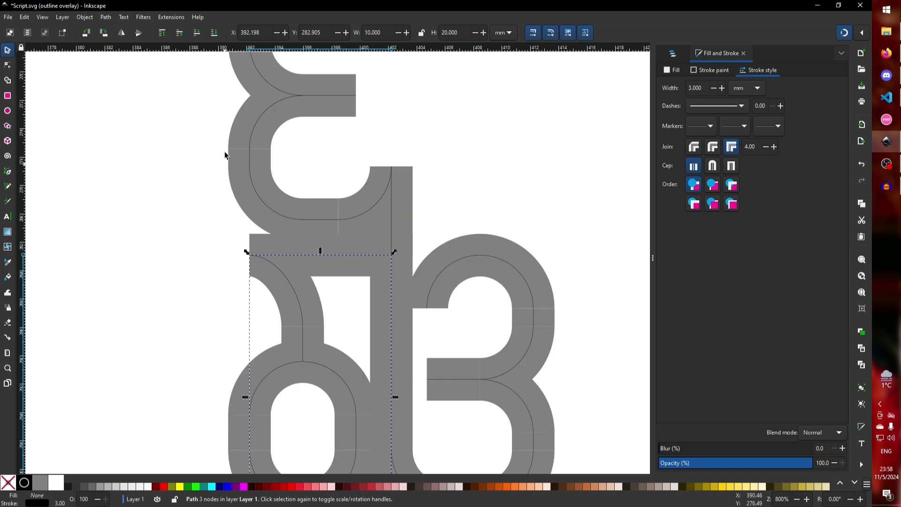
scroll(225, 174, down, 9)
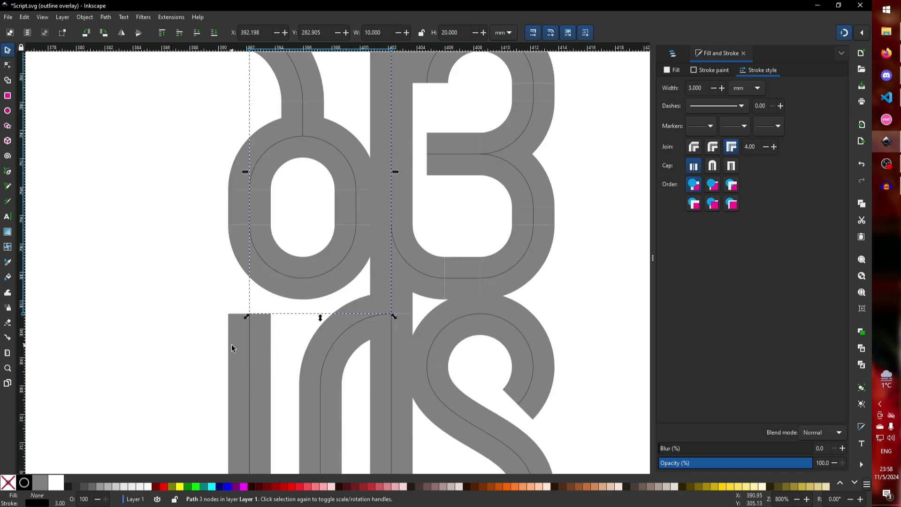
scroll(226, 275, up, 9)
click(224, 263)
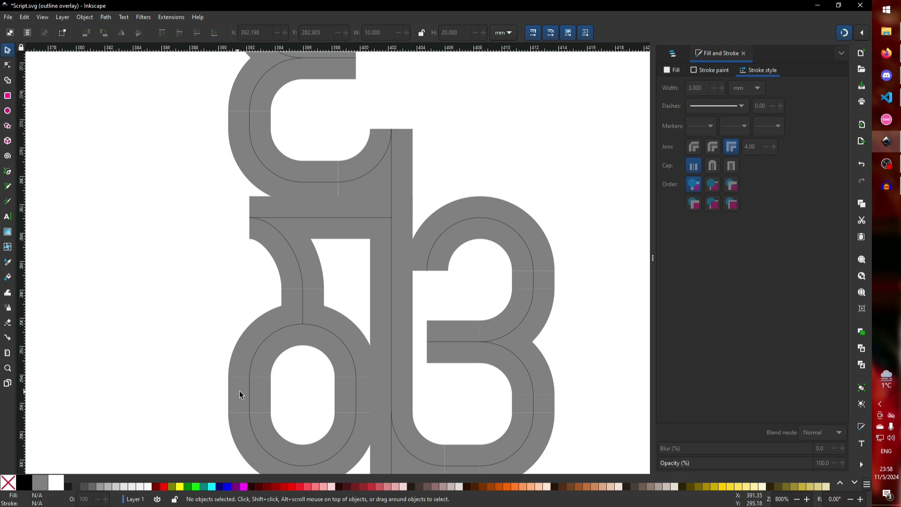
click(301, 217)
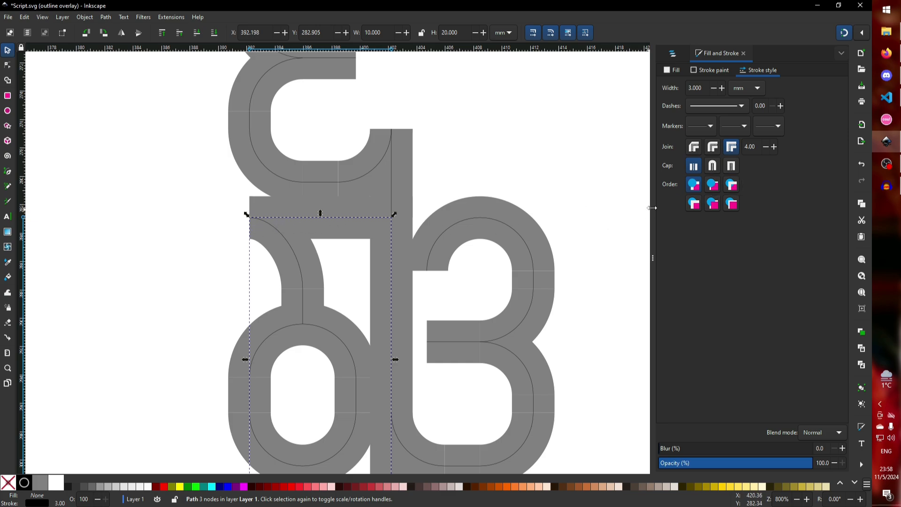
click(733, 167)
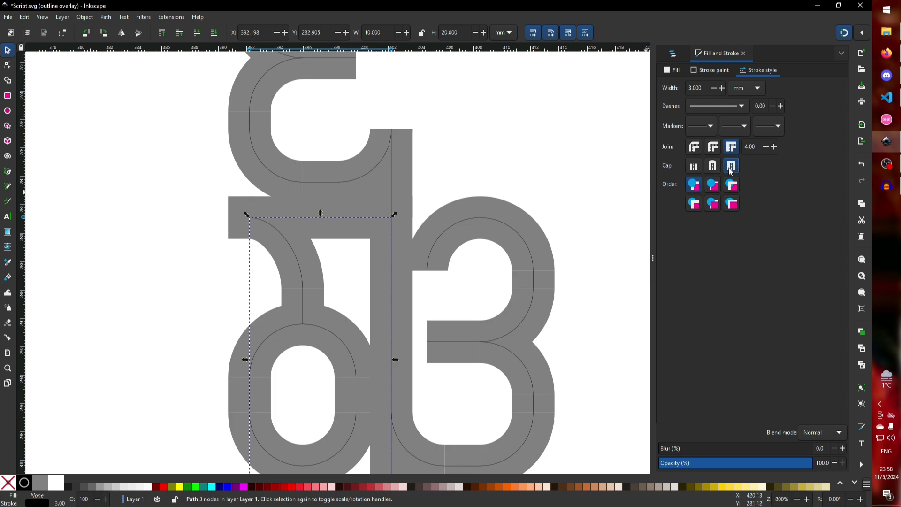
- Apply a square stroke cap to the path forming the vertical bar and S-curve in the duplicate's third block
click(203, 221)
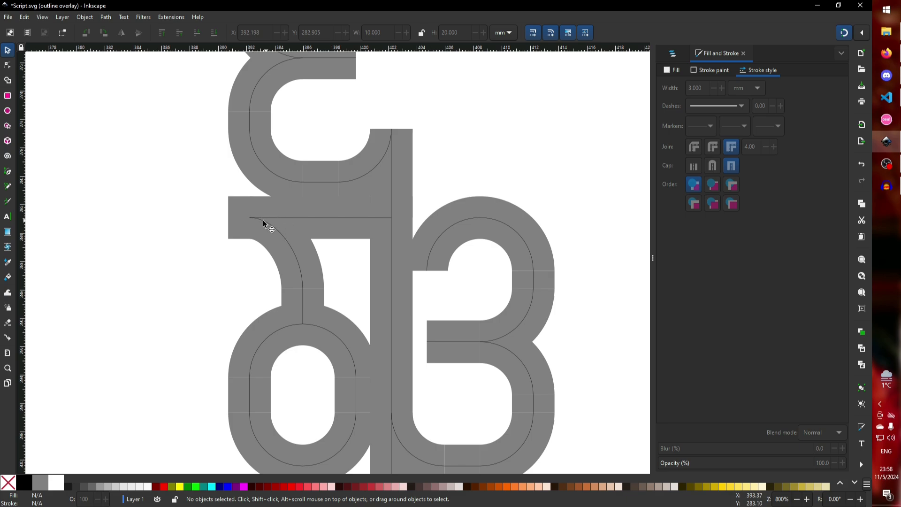
drag(191, 105, 227, 449)
scroll(173, 310, down, 5)
scroll(173, 313, down, 4)
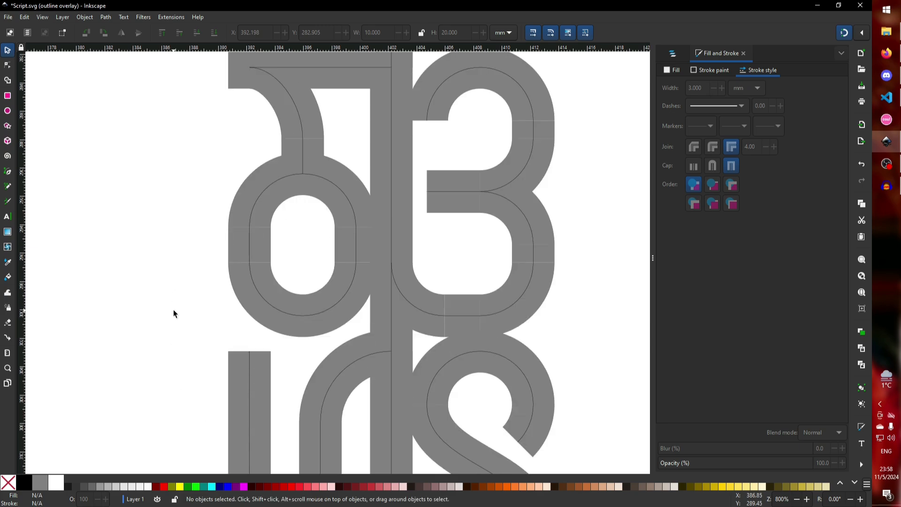
scroll(173, 314, up, 2)
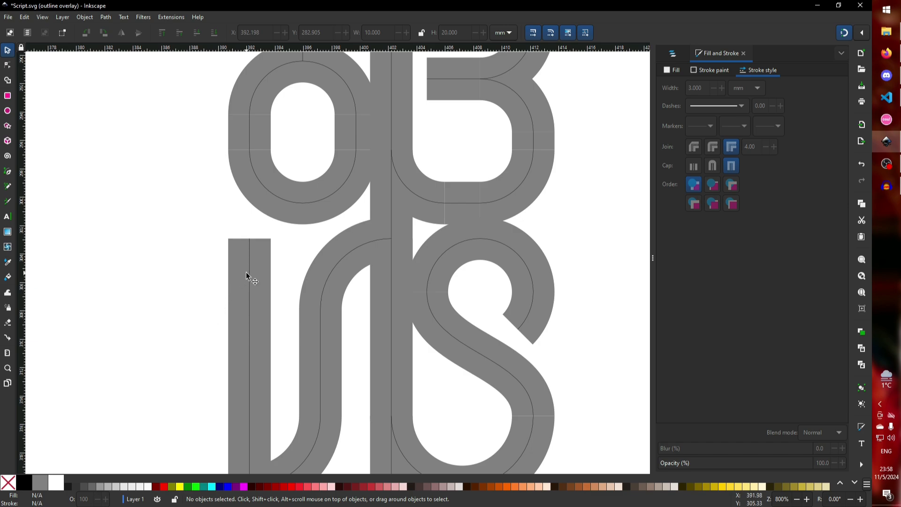
click(337, 269)
scroll(359, 262, down, 2)
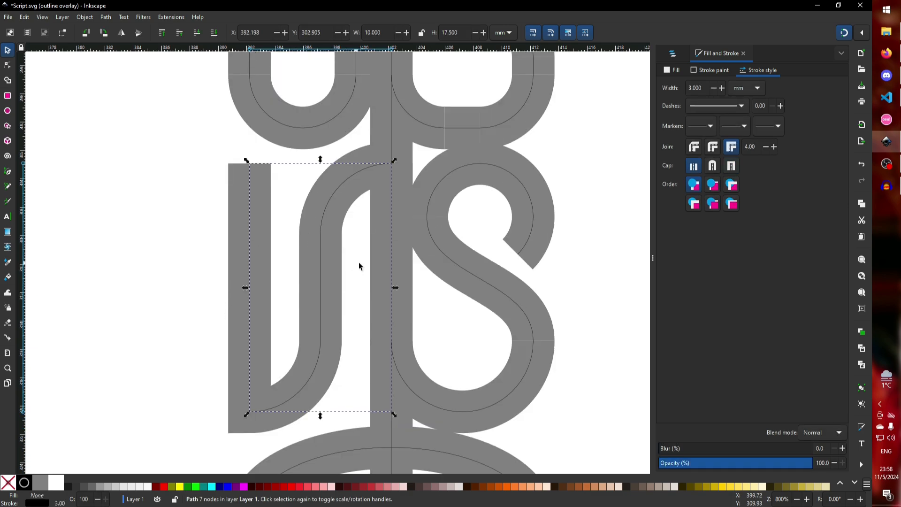
click(732, 166)
scroll(235, 266, up, 1)
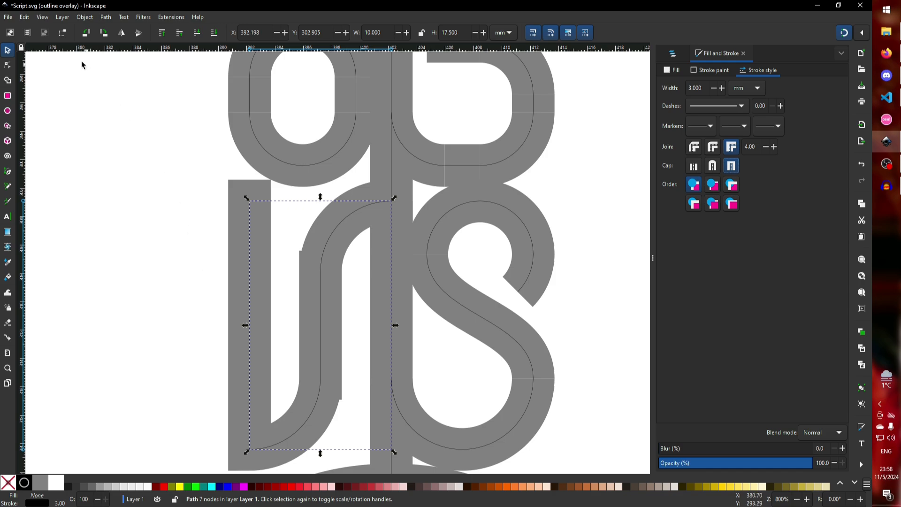
- Join the overlapping nodes at both ends of that path's straight middle segment
click(8, 64)
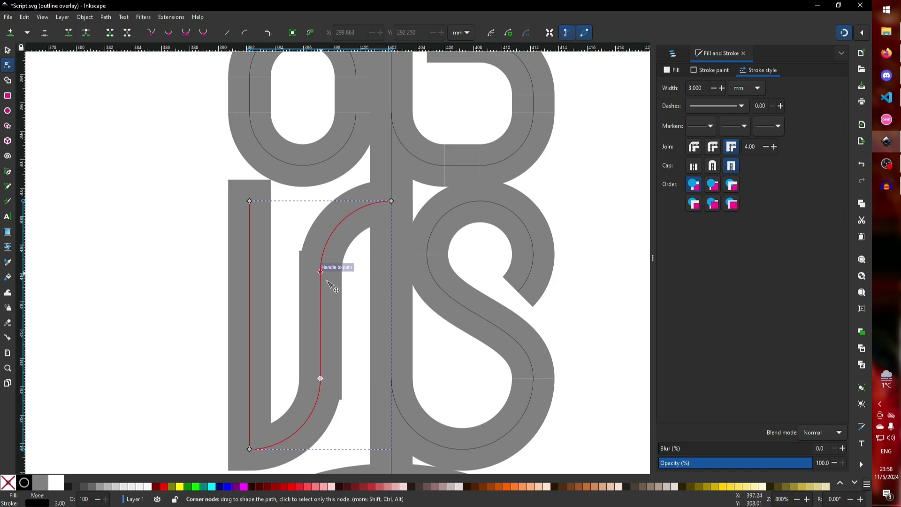
click(320, 273)
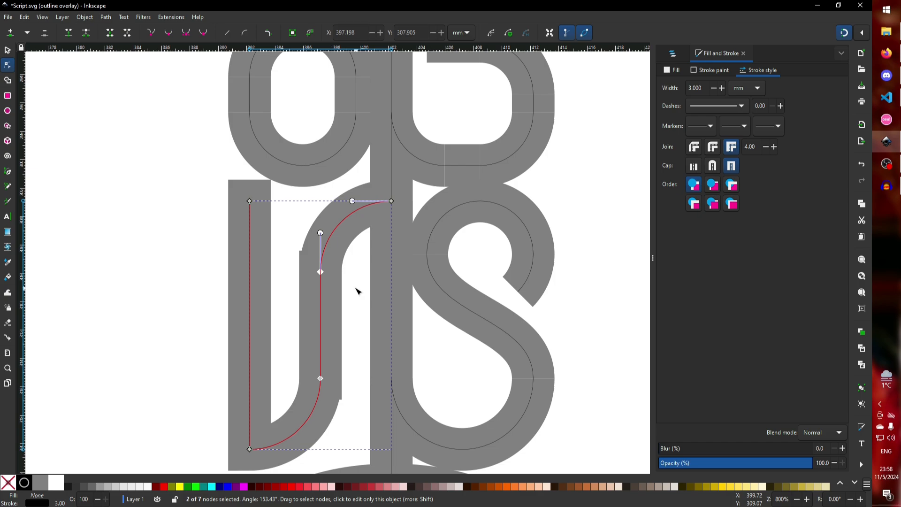
click(74, 36)
drag(277, 358, 328, 390)
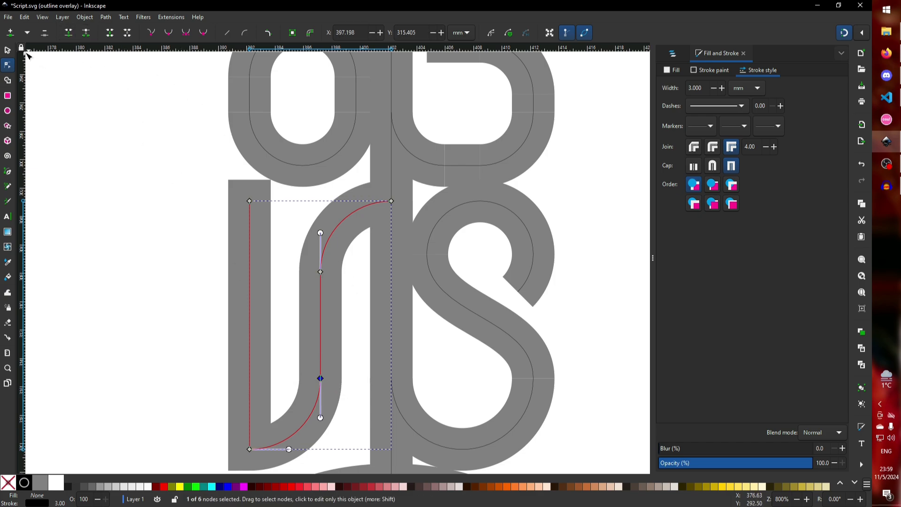
click(7, 50)
click(183, 164)
scroll(264, 260, up, 2)
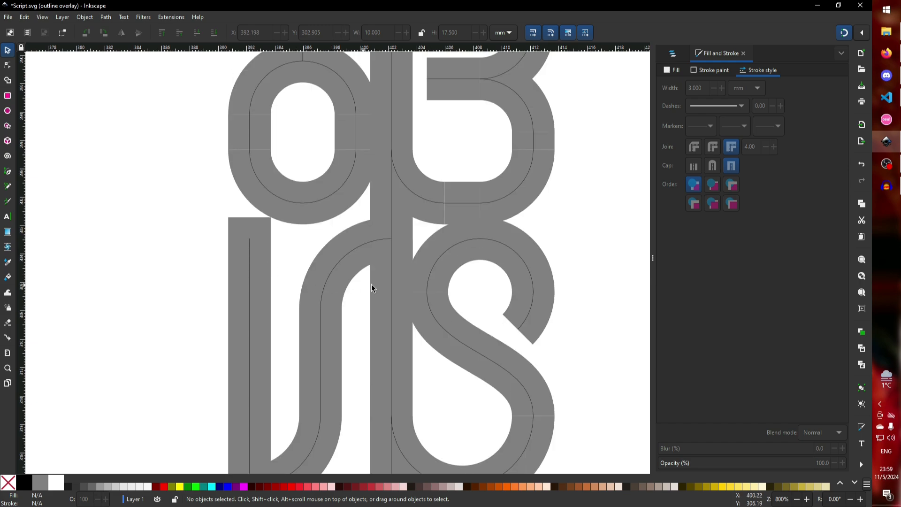
drag(181, 193, 619, 216)
drag(470, 196, 469, 162)
mouse_move(96, 160)
mouse_down()
mouse_move(201, 195)
mouse_move(586, 224)
mouse_move(596, 216)
mouse_up()
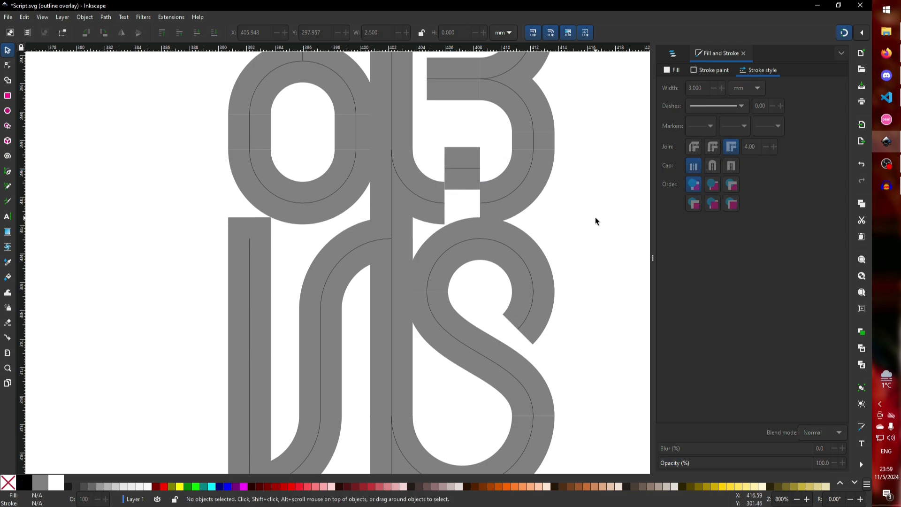
ctrl+scroll(376, 276, down, 4)
scroll(381, 280, down, 2)
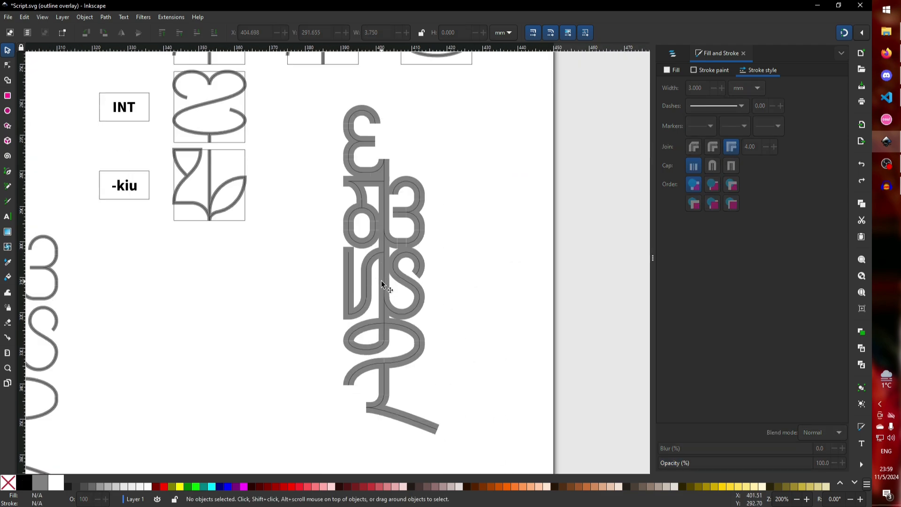
drag(318, 104, 472, 443)
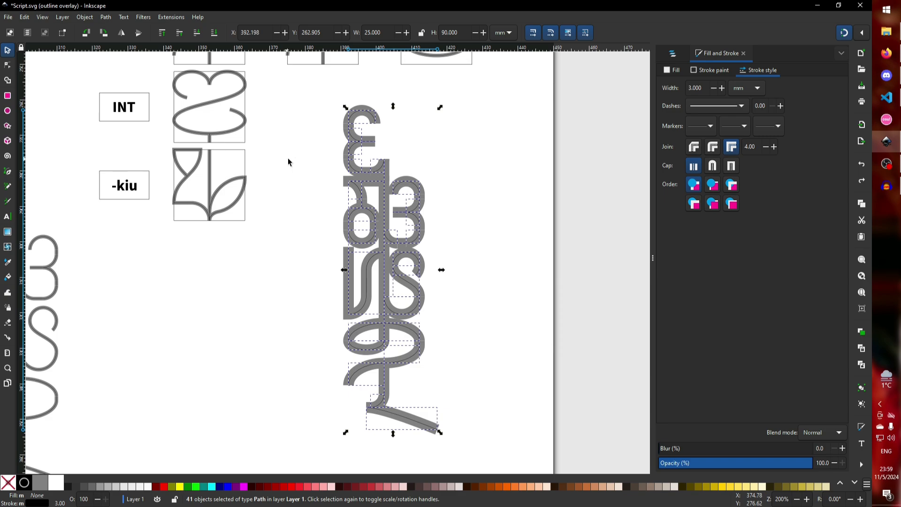
click(407, 114)
- Convert the stroke of the topmost arc in the duplicated column to a path
ctrl+scroll(371, 118, up, 4)
ctrl+scroll(370, 116, up, 2)
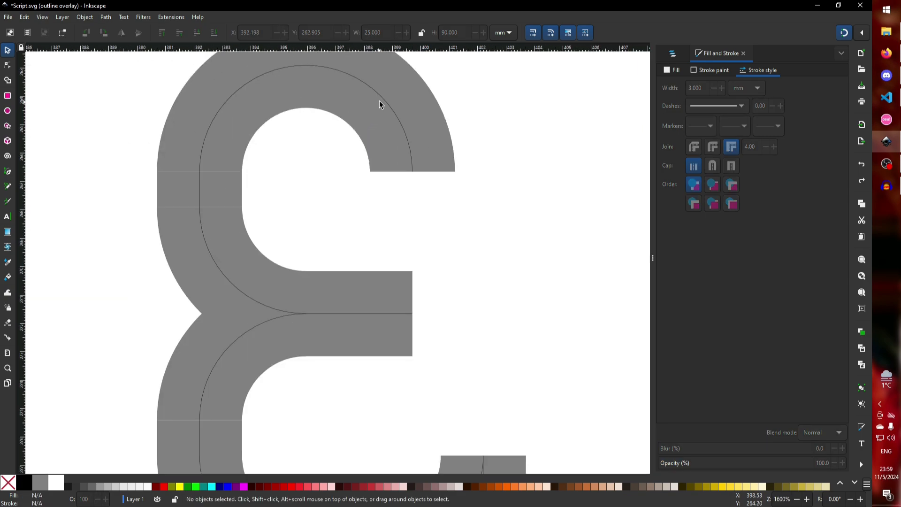
click(380, 100)
scroll(380, 104, up, 4)
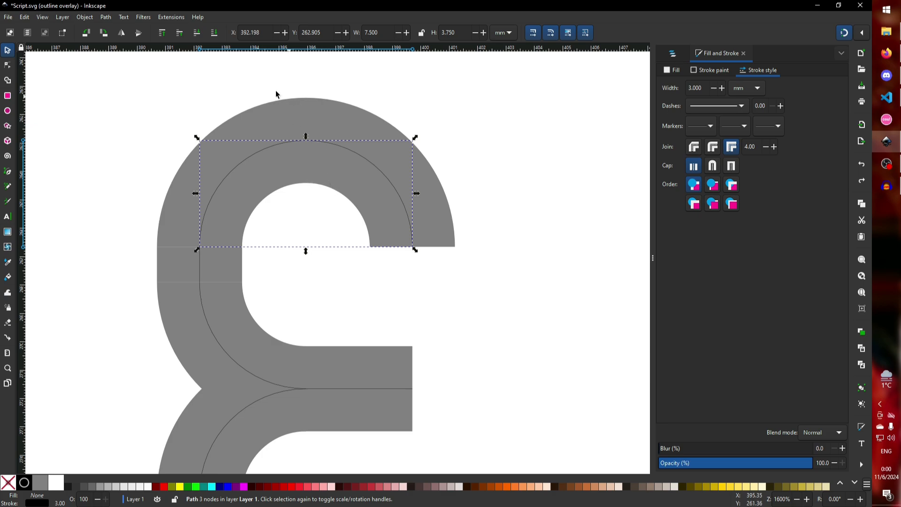
ctrl+scroll(230, 145, down, 4)
ctrl+scroll(235, 147, up, 3)
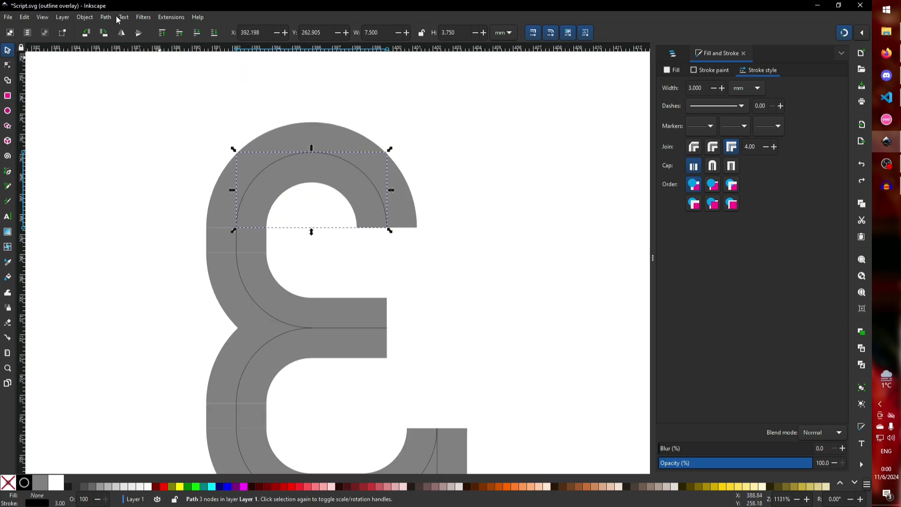
click(106, 17)
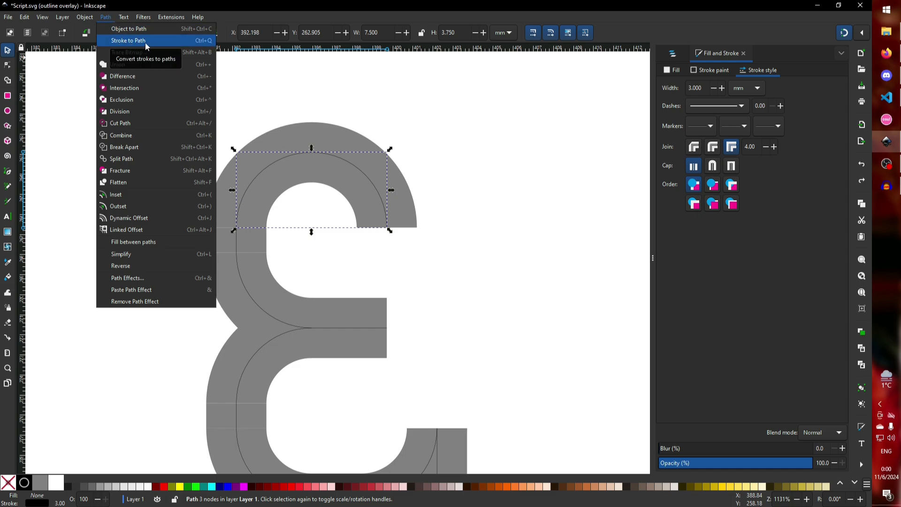
click(129, 41)
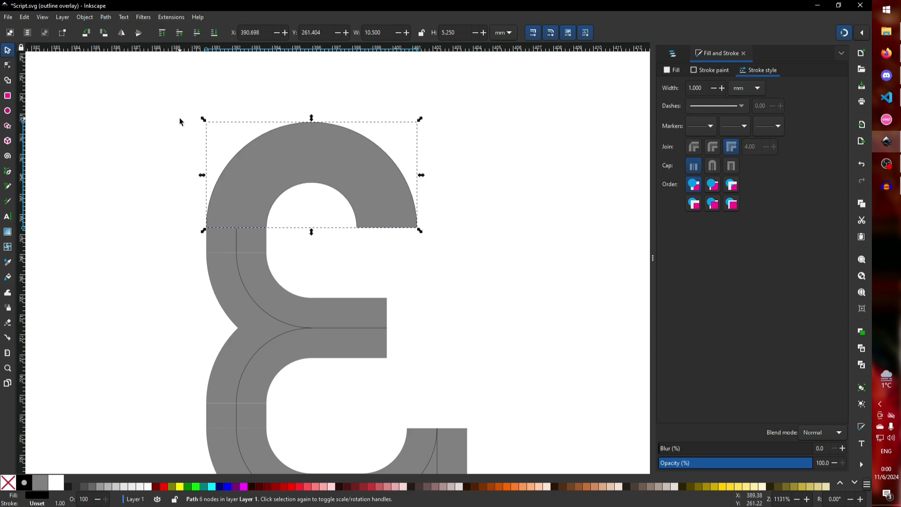
click(492, 198)
click(403, 177)
click(495, 229)
- Convert the strokes of all remaining pieces in the duplicated glyph column to paths
scroll(486, 215, down, 5)
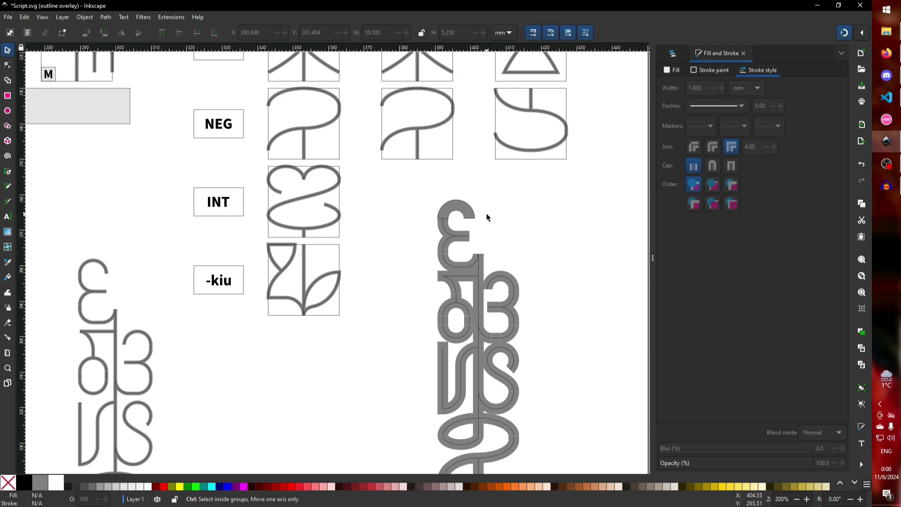
scroll(487, 213, down, 3)
scroll(484, 210, down, 2)
drag(396, 97, 595, 425)
click(579, 203)
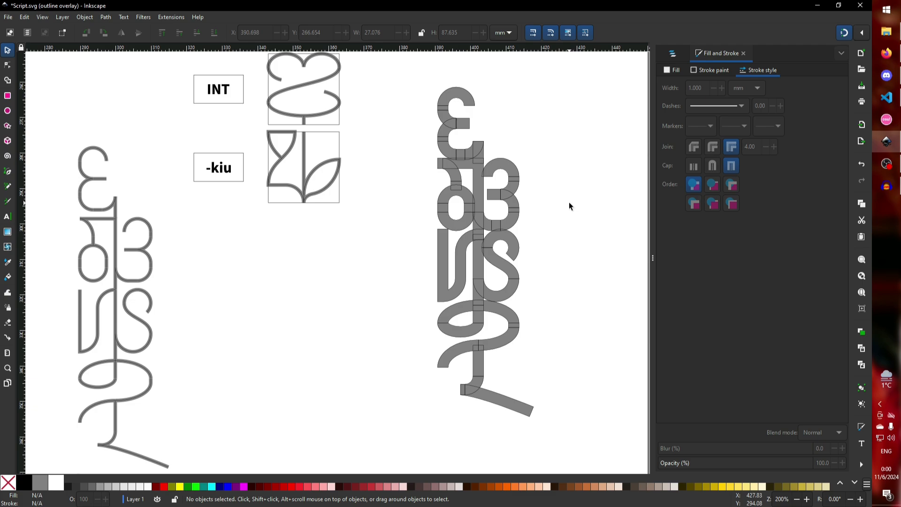
- Unite the three pieces forming the lower bowl of the duplicate's first glyph into one path
scroll(568, 202, up, 4)
scroll(478, 226, up, 5)
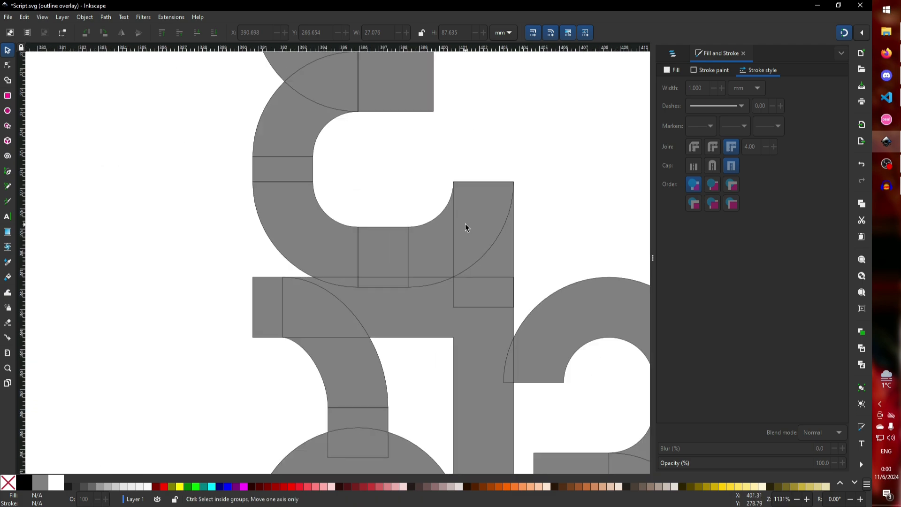
click(427, 225)
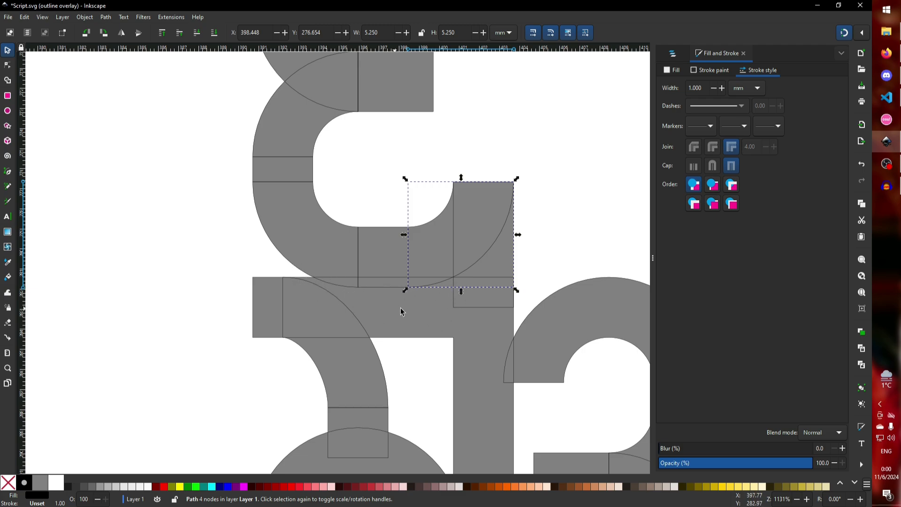
key(Escape)
click(410, 231)
shift+click(373, 235)
shift+click(320, 213)
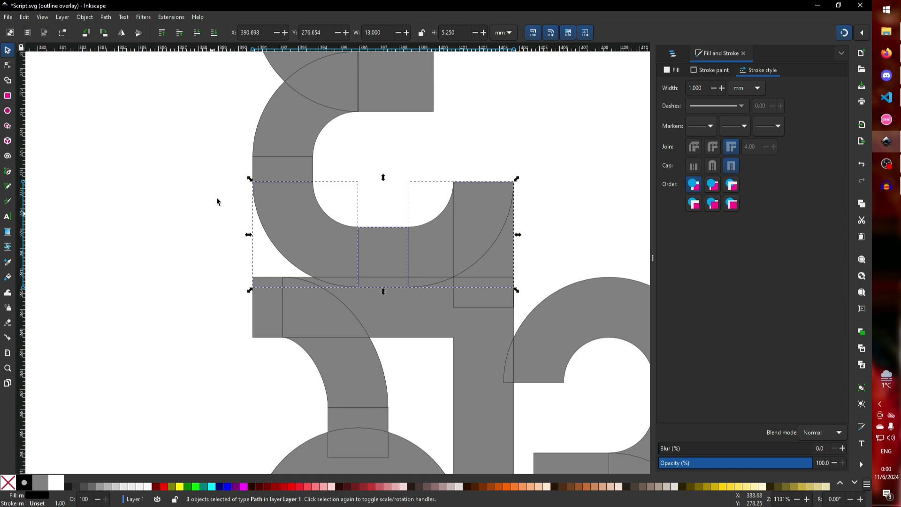
click(130, 17)
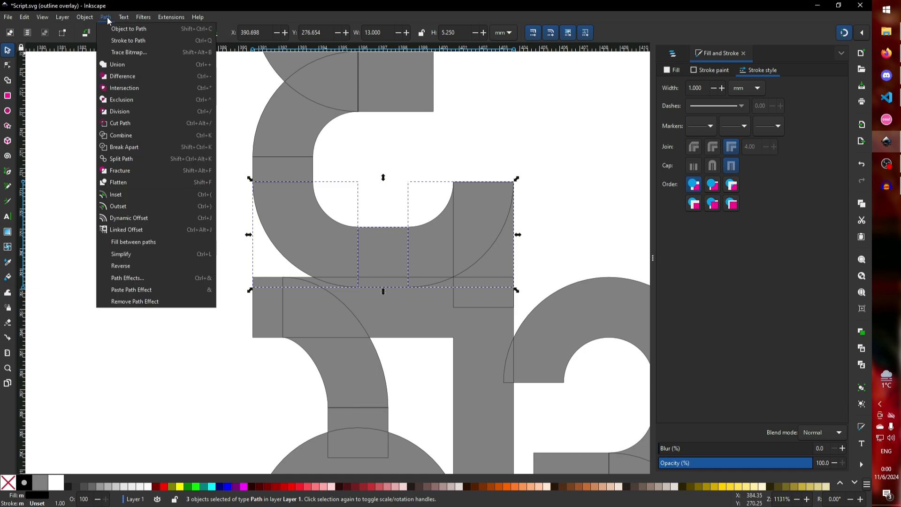
click(121, 66)
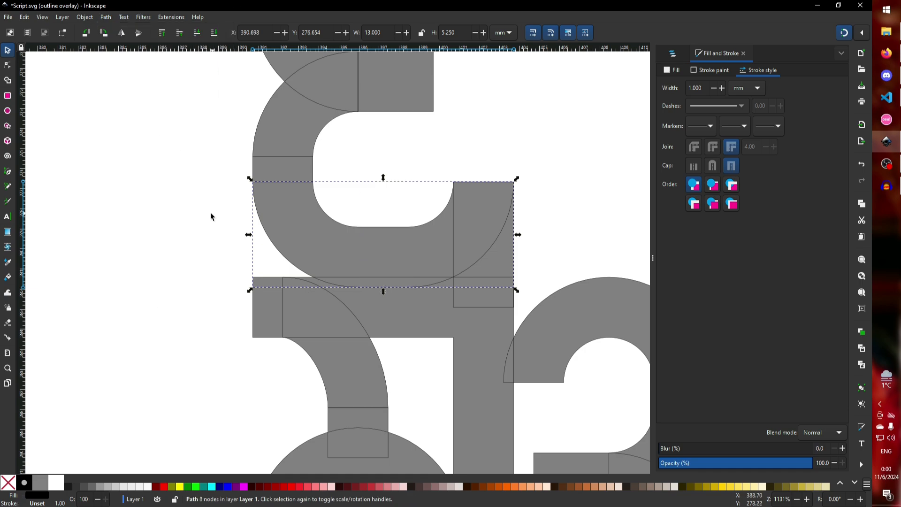
- Give the united bowl a flat red stroke, RGBA ff0000ff, with a width of 1.5 mm
click(193, 213)
click(322, 214)
click(722, 89)
click(711, 71)
click(678, 85)
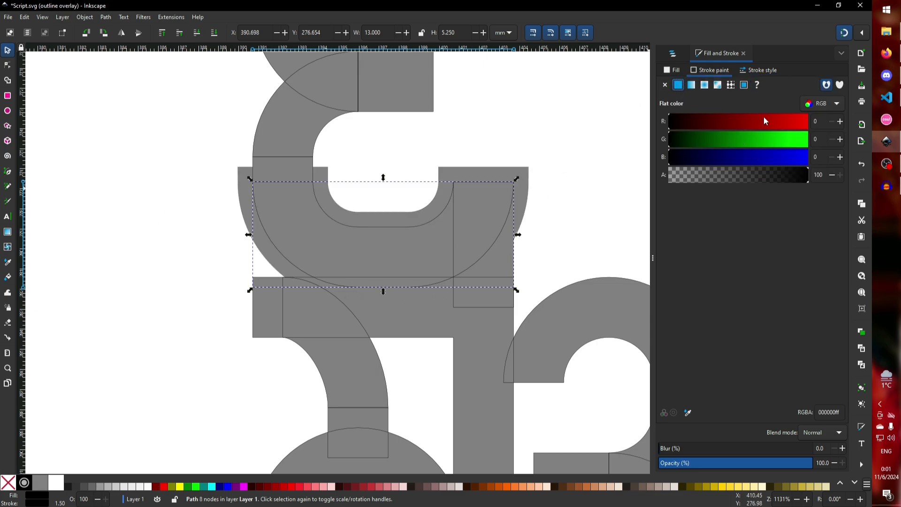
drag(763, 120, 808, 121)
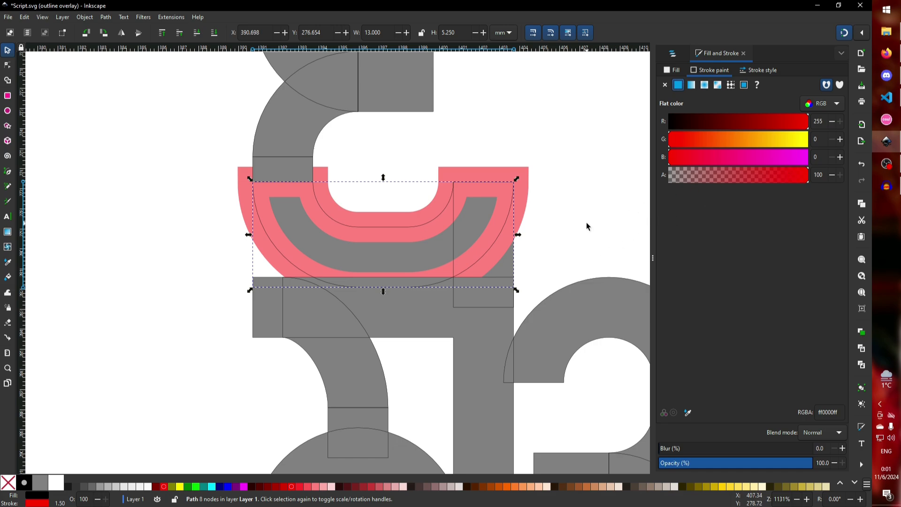
- Convert the bowl's red stroke to a path and ungroup it from the bowl's fill shape
click(510, 233)
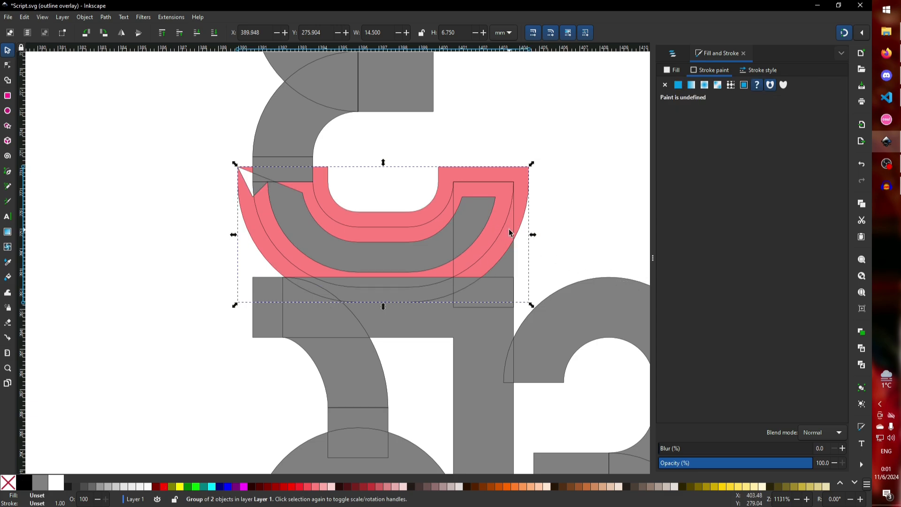
key(Escape)
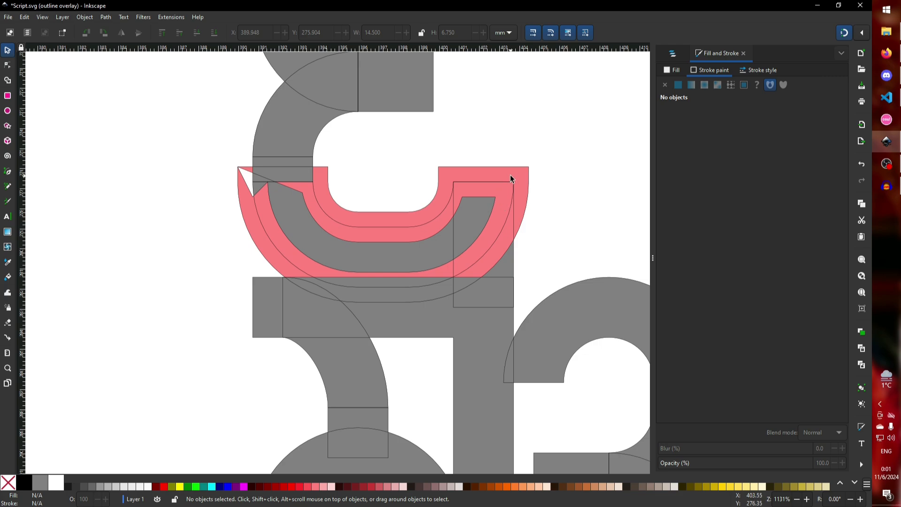
click(503, 168)
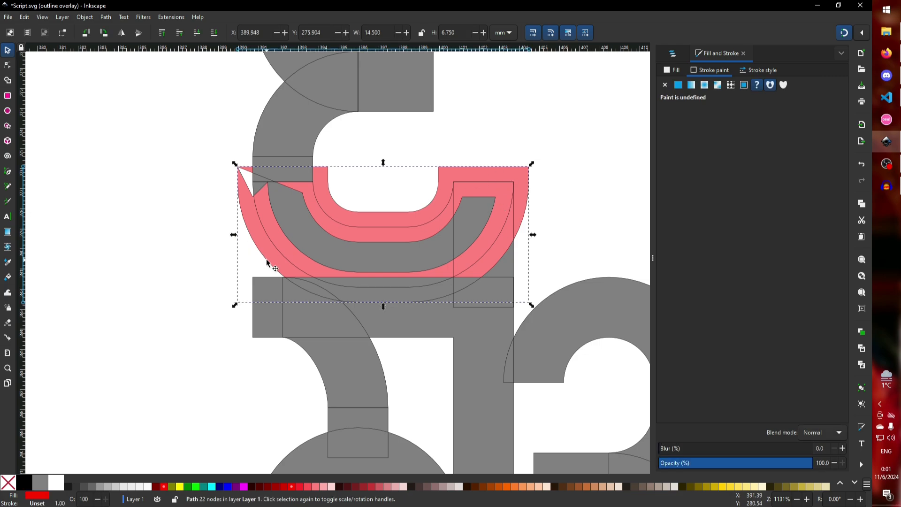
click(237, 374)
- Unite the second block's horizontal bar and stem with the adjoining curved piece beneath the bar
scroll(410, 308, down, 2)
click(407, 303)
scroll(374, 328, down, 4)
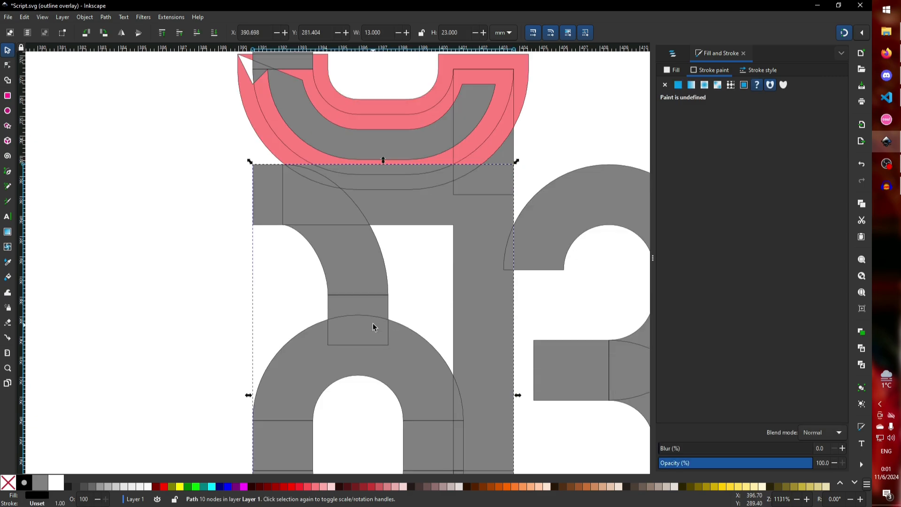
scroll(375, 314, up, 2)
shift+click(381, 289)
key(ctrl+plus)
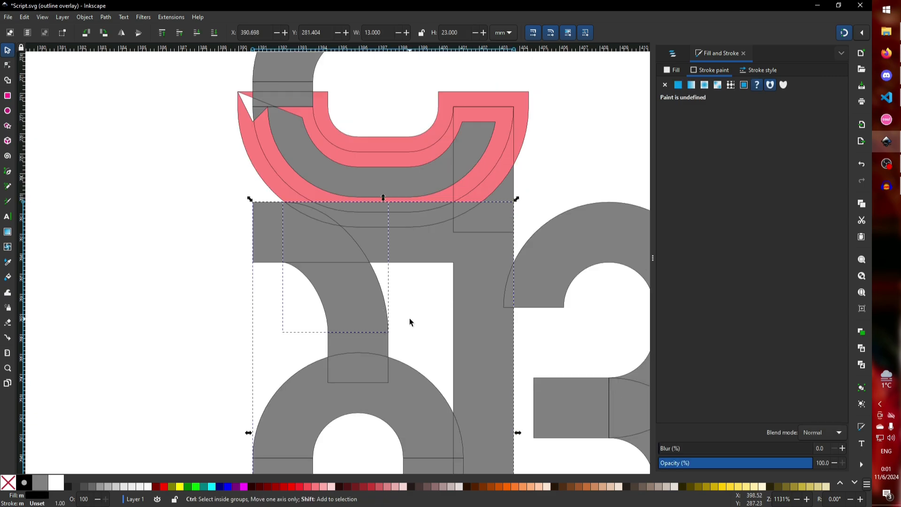
- Raise the red outline shape around the bowl to the top of the stacking order and keep it selected
scroll(475, 275, up, 1)
click(493, 221)
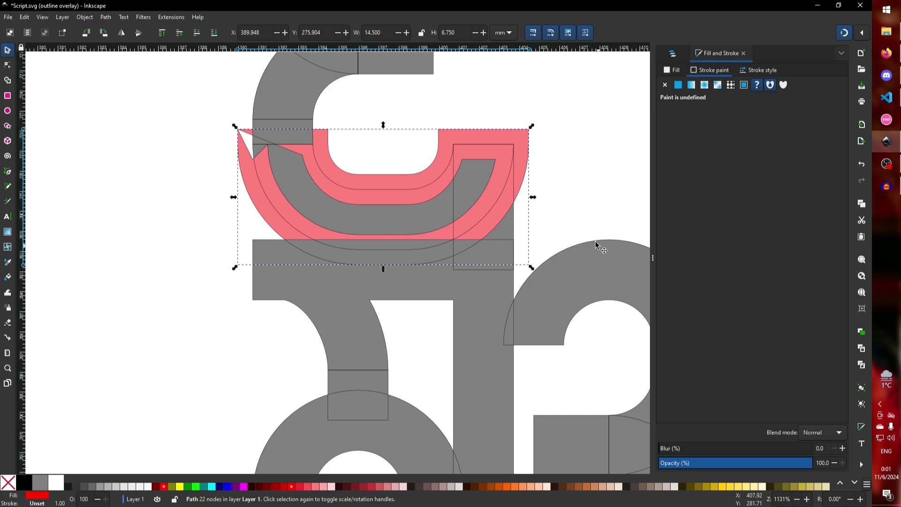
click(576, 202)
click(528, 168)
key(Home)
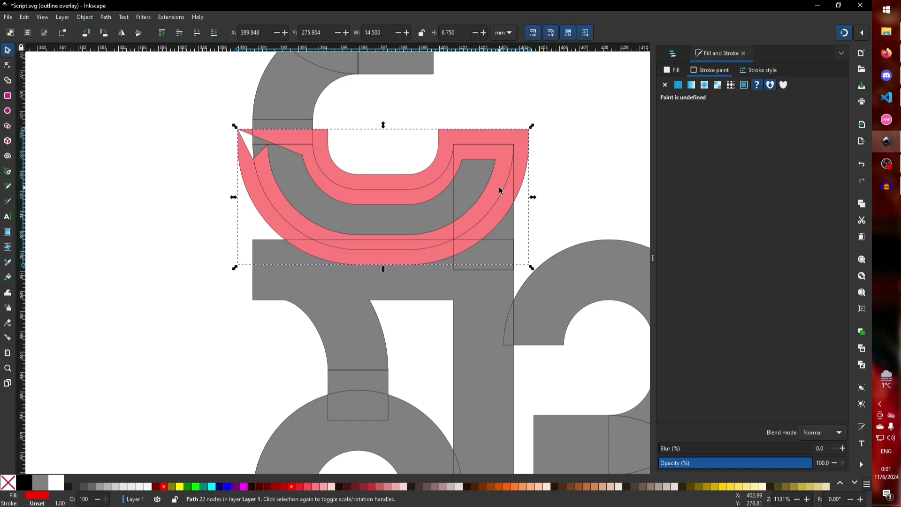
click(535, 187)
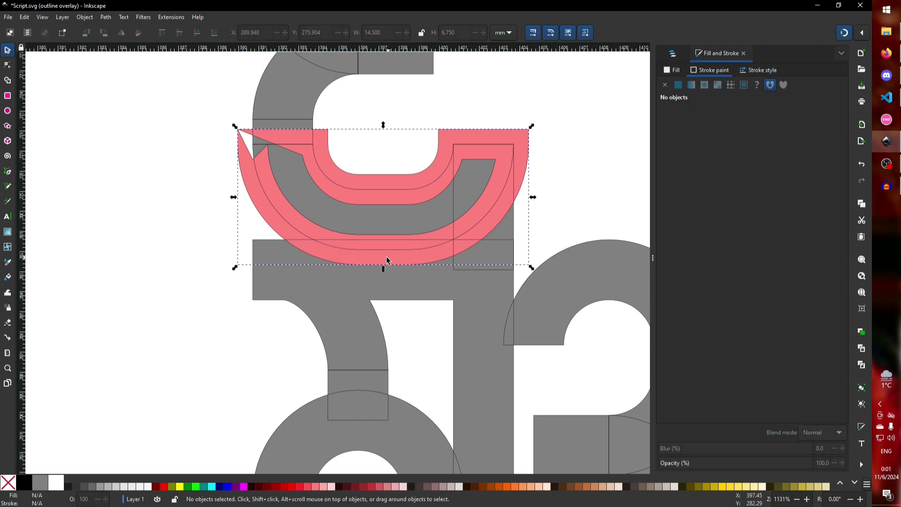
click(270, 224)
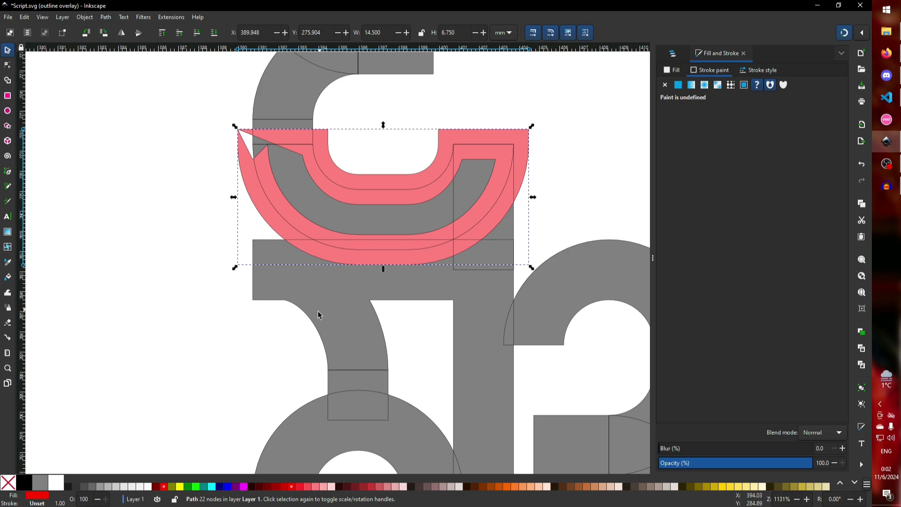
- Subtract the bowl's red outline shape from the united bar and stem beneath it
shift+click(301, 309)
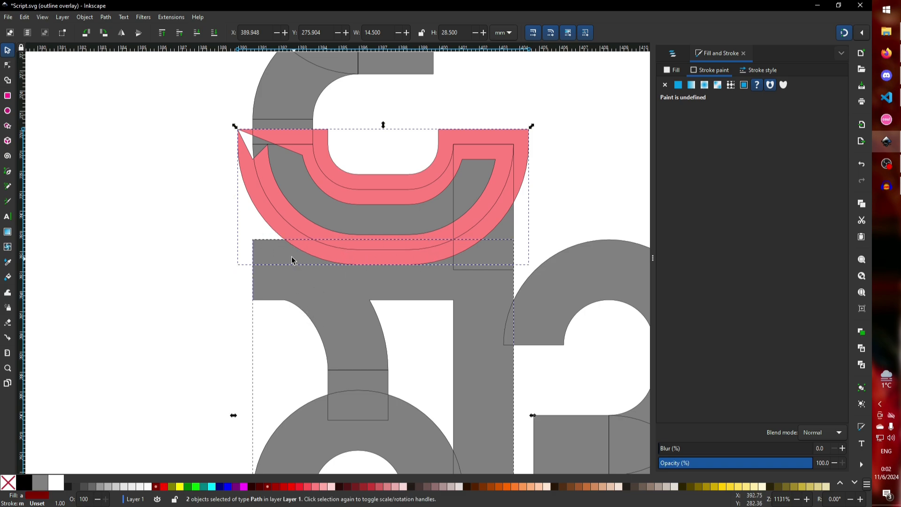
click(126, 17)
mouse_move(104, 16)
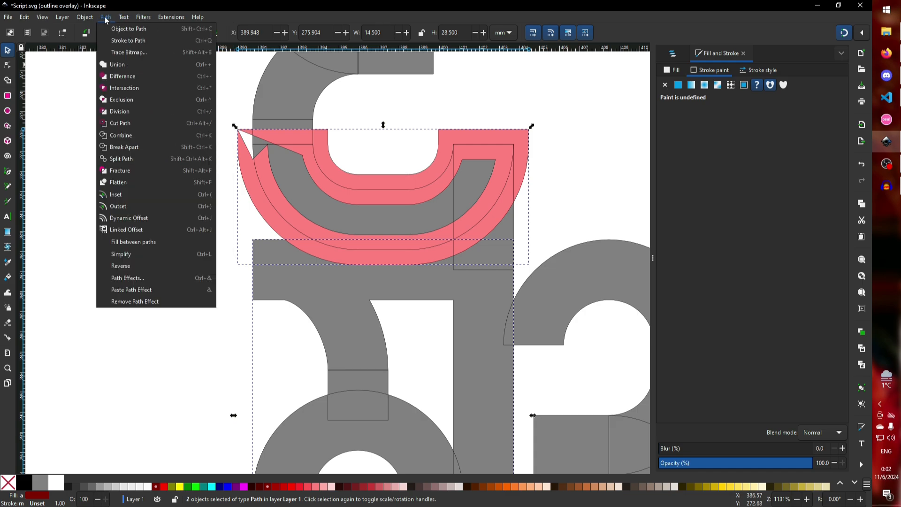
click(129, 75)
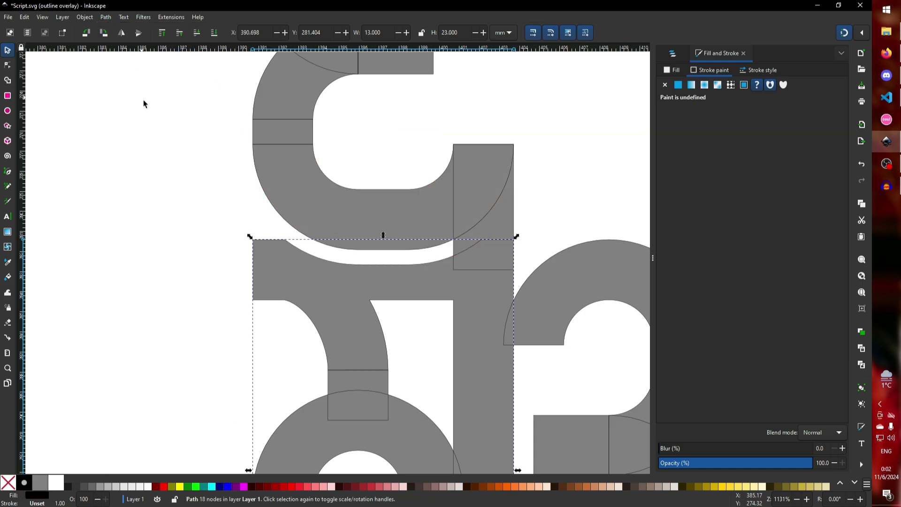
click(148, 134)
- Give the 3-shaped glyph's upper arc a 1.5 mm red stroke and cut the resulting outline out of the adjacent stem
ctrl+scroll(244, 219, down, 3)
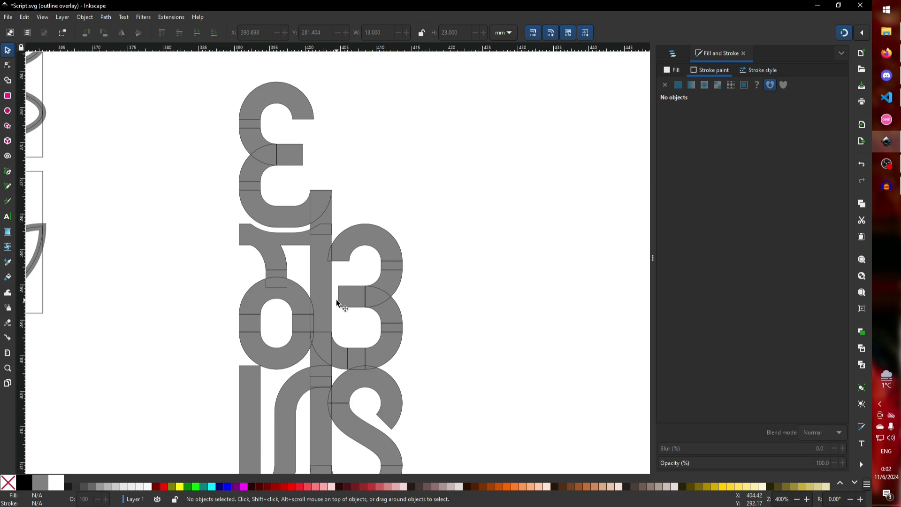
ctrl+scroll(336, 303, up, 3)
click(362, 201)
click(759, 70)
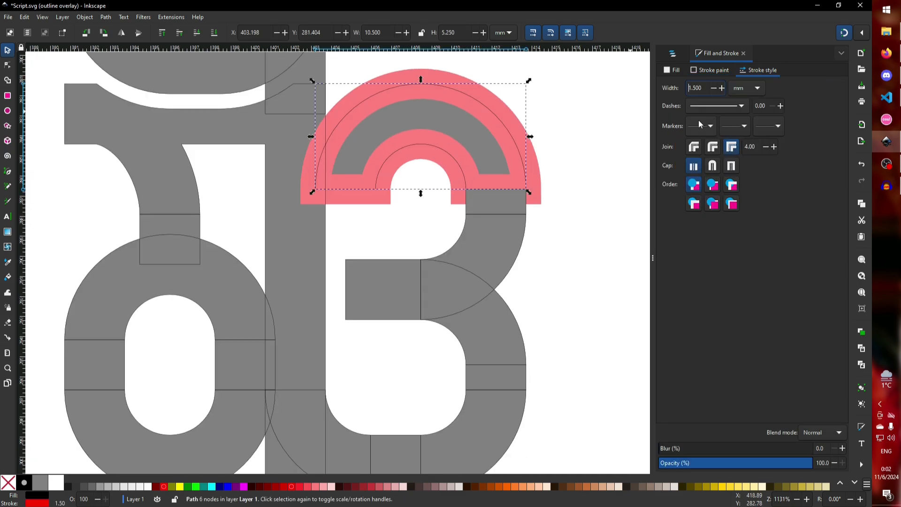
key(ctrl+z)
scroll(207, 351, down, 4)
key(ctrl+z)
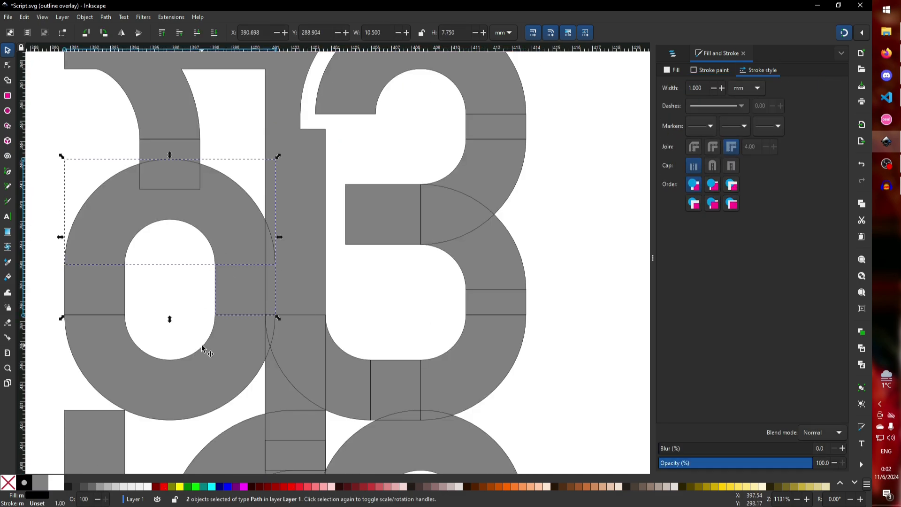
- Unite the o-shaped glyph's arcs with its inner-side connector and cut the glyph's outline out of the adjacent stem
key(ctrl+z)
shift+click(323, 181)
key(ctrl+minus)
scroll(411, 261, down, 4)
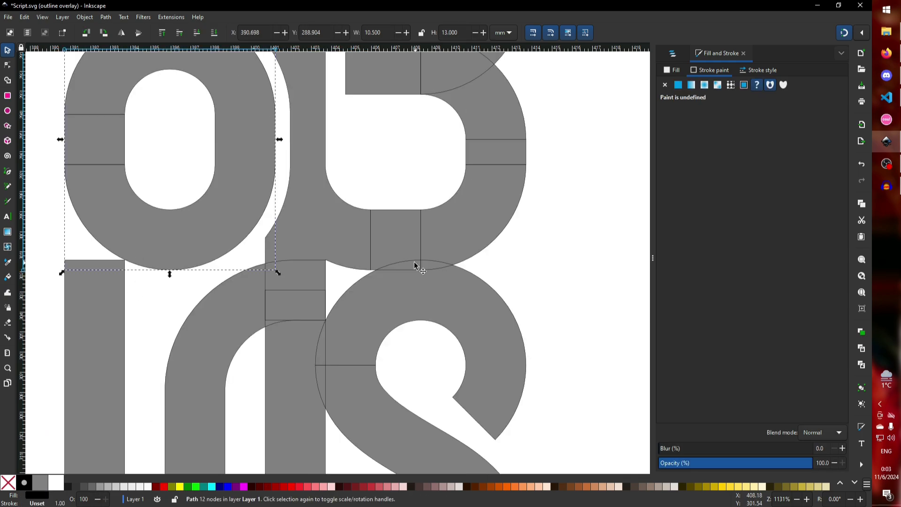
- Cut the o-shaped glyph's outline from the vertical bar below it, and unite the stem with the 3-shaped glyph's lower bowl
key(ctrl+alt+c)
shift+click(112, 296)
key(ctrl+minus)
scroll(140, 321, down, 1)
shift+click(488, 207)
key(ctrl+plus)
- Add a red stroke to the united stem and bowl, then convert it into a separate outline shape
click(714, 70)
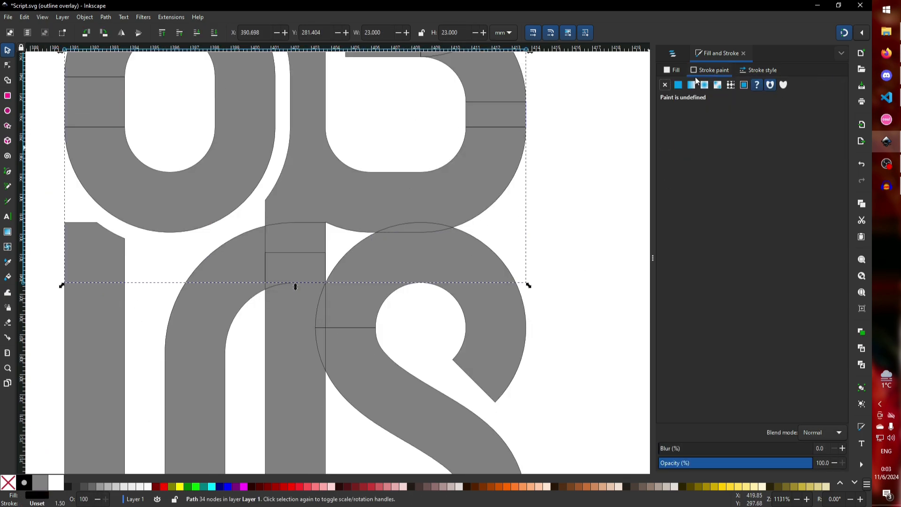
click(678, 85)
key(ctrl+alt+c)
key(ctrl+shift+g)
click(467, 234)
key(n)
key(s)
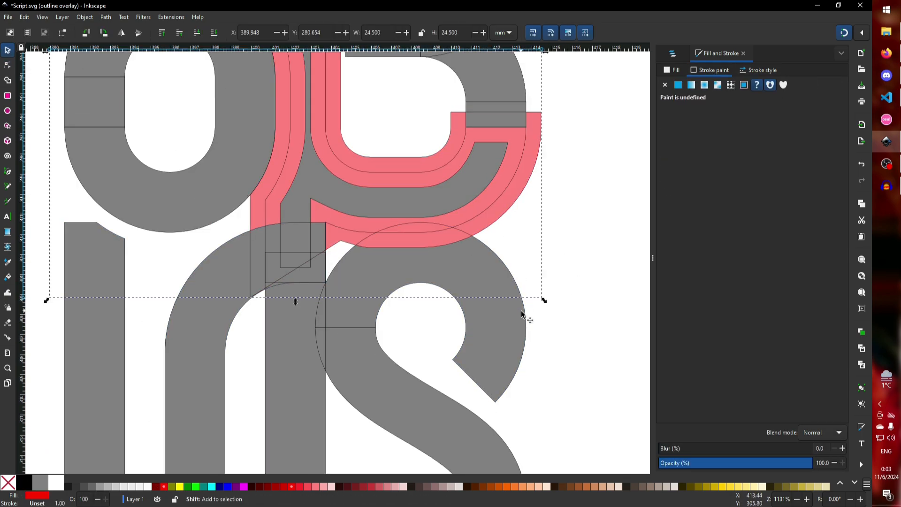
- Subtract the red outline from the top of the s-shaped glyph and unite the neighbouring arch with the central stem
shift+click(521, 305)
key(ctrl+minus)
scroll(299, 274, down, 14)
scroll(299, 274, up, 12)
shift+click(402, 330)
key(ctrl+plus)
shift+click(245, 197)
shift+click(329, 174)
key(ctrl+plus)
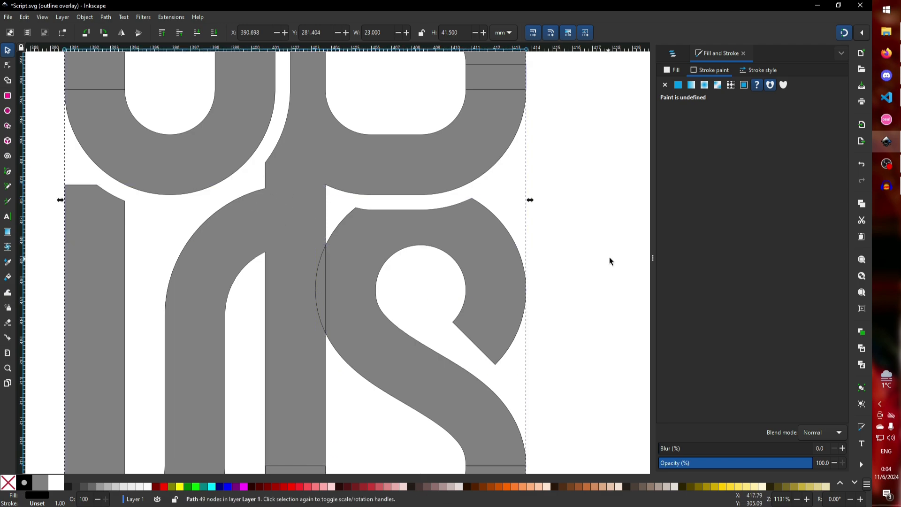
- Give the s-shaped glyph's upper curve a 1.5 mm flat red stroke and cut the resulting outline out of the central stem
scroll(582, 252, down, 4)
click(509, 211)
click(678, 85)
click(759, 71)
text(1.5)
key(Return)
scroll(357, 191, down, 5)
key(s)
key(ctrl+minus)
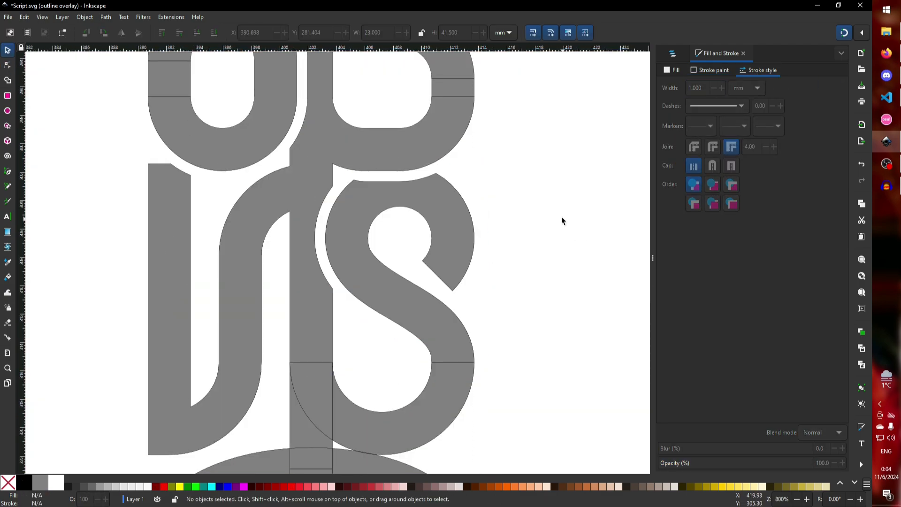
- Create a stroke outline around the wide looped glyph and subtract it from the s-shaped glyph's lower bowl above
scroll(572, 230, down, 17)
scroll(403, 203, up, 4)
click(403, 204)
click(713, 70)
click(678, 85)
click(758, 70)
key(ctrl+alt+c)
scroll(551, 187, up, 2)
shift+click(497, 136)
key(ctrl+minus)
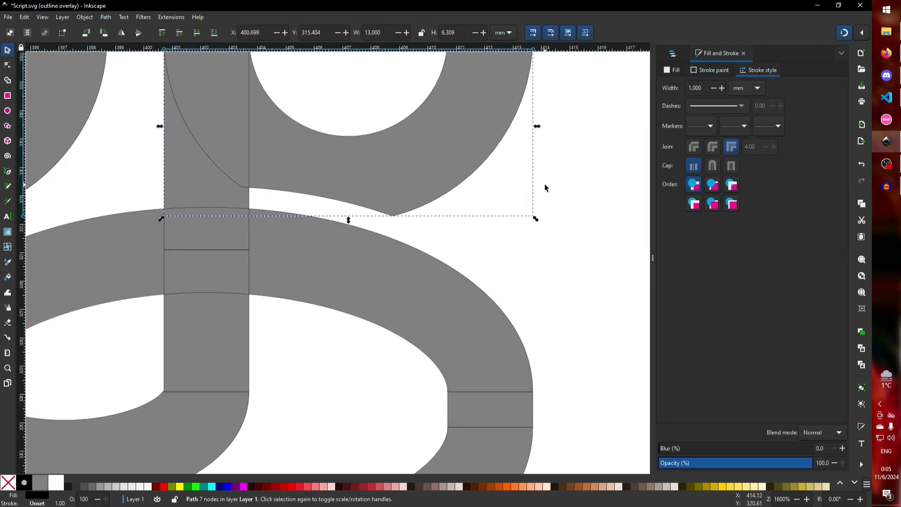
- Select all pieces of the thick ikaionst word and unite them into one path
click(545, 184)
scroll(562, 215, down, 7)
drag(479, 113, 592, 373)
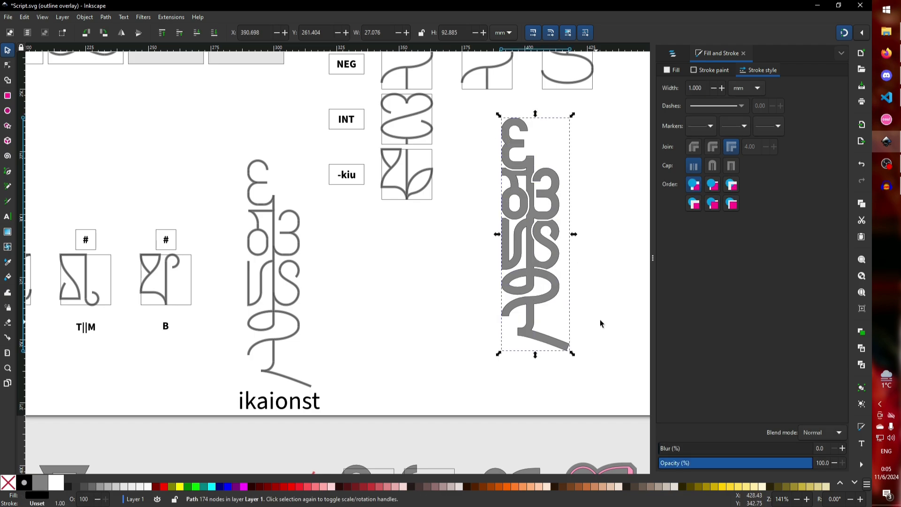
scroll(600, 319, up, 1)
scroll(602, 319, up, 4)
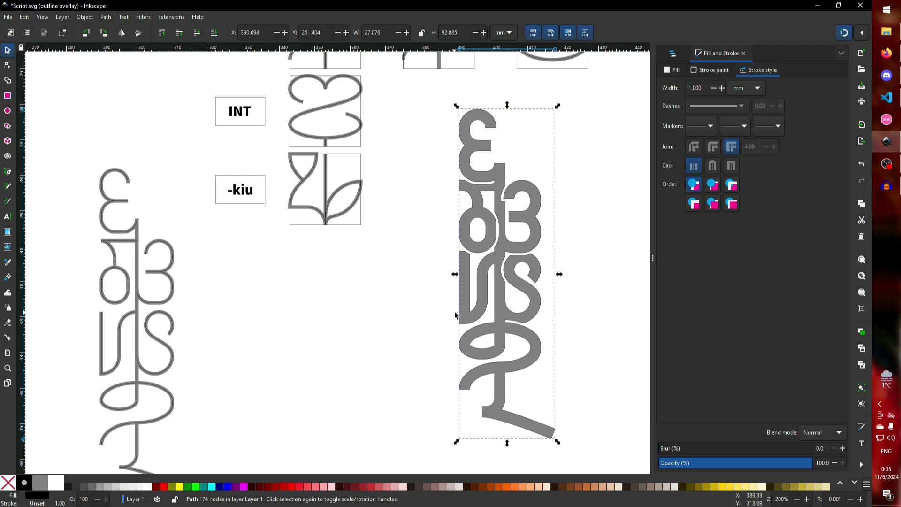
click(423, 292)
- Switch the canvas display mode to Normal
click(61, 17)
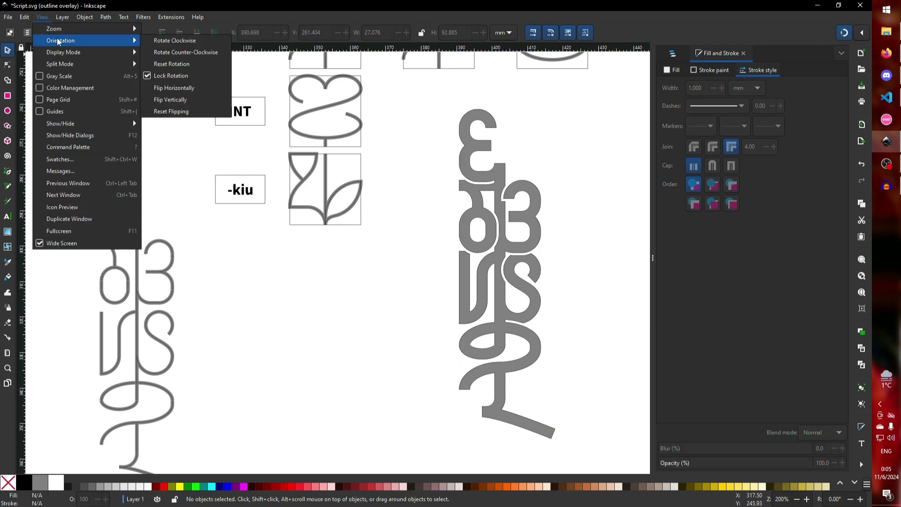
mouse_move(63, 52)
click(160, 52)
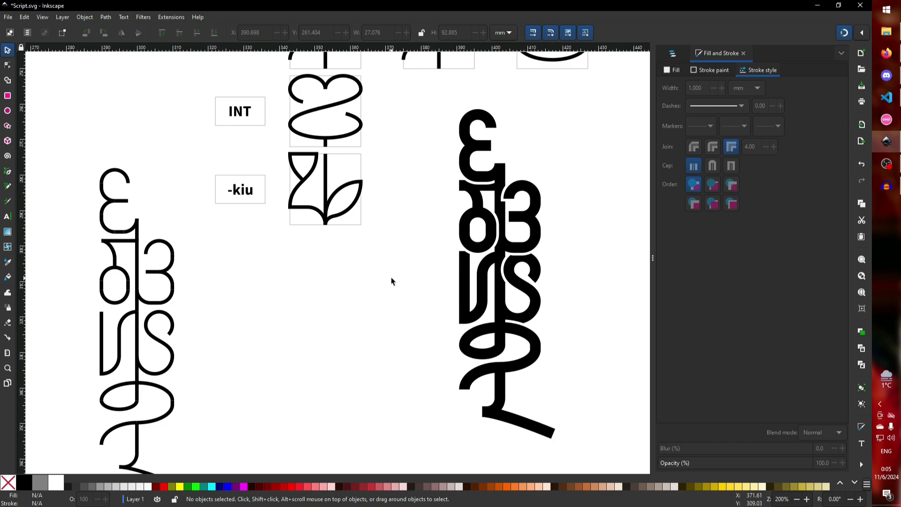
- Examine the columns of thick script text above the page and the glyph chart with the finished word
scroll(396, 269, down, 3)
scroll(397, 268, up, 20)
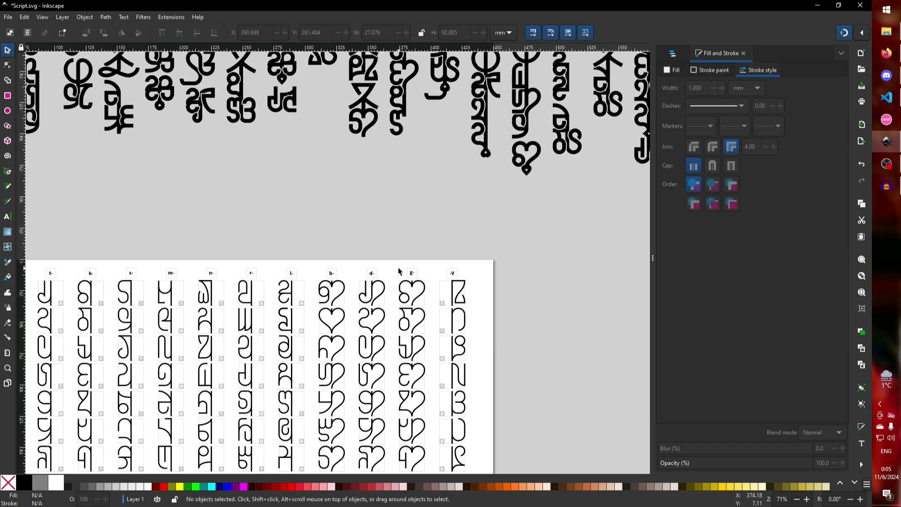
scroll(365, 218, up, 14)
scroll(362, 204, down, 8)
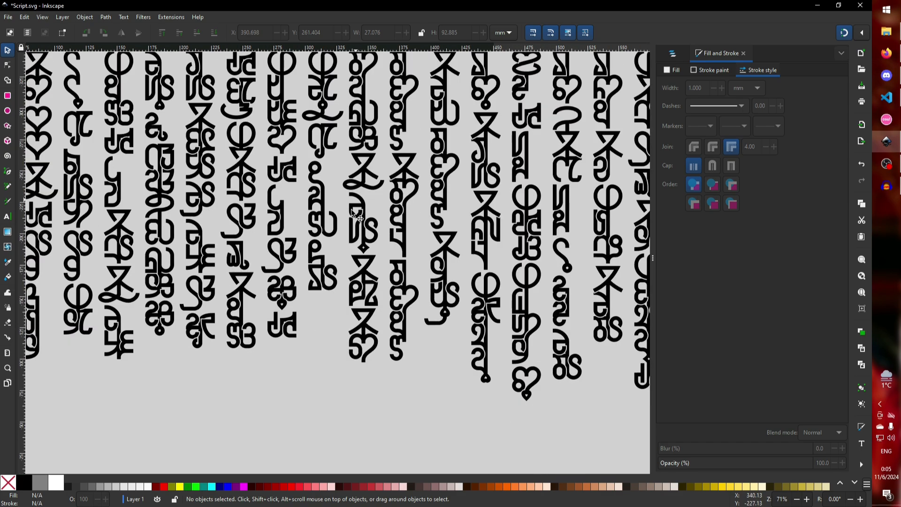
scroll(367, 184, up, 2)
scroll(376, 236, down, 10)
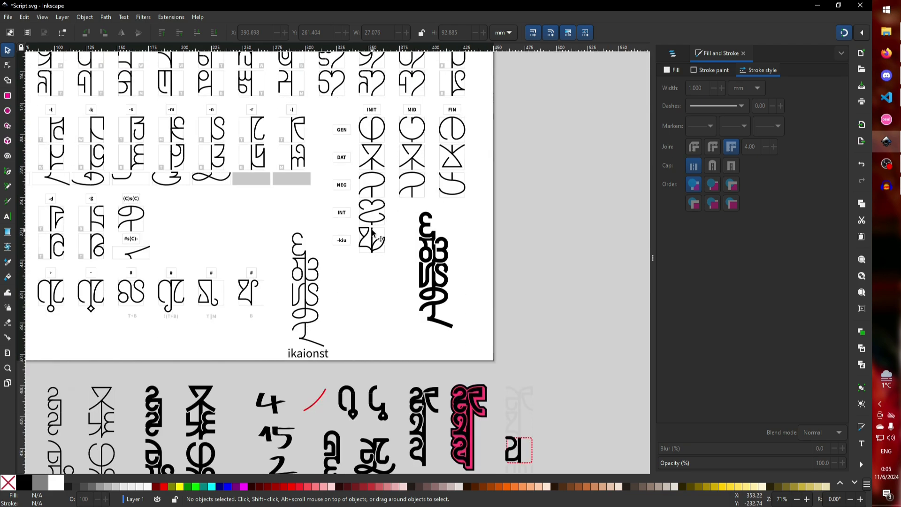
scroll(372, 233, down, 1)
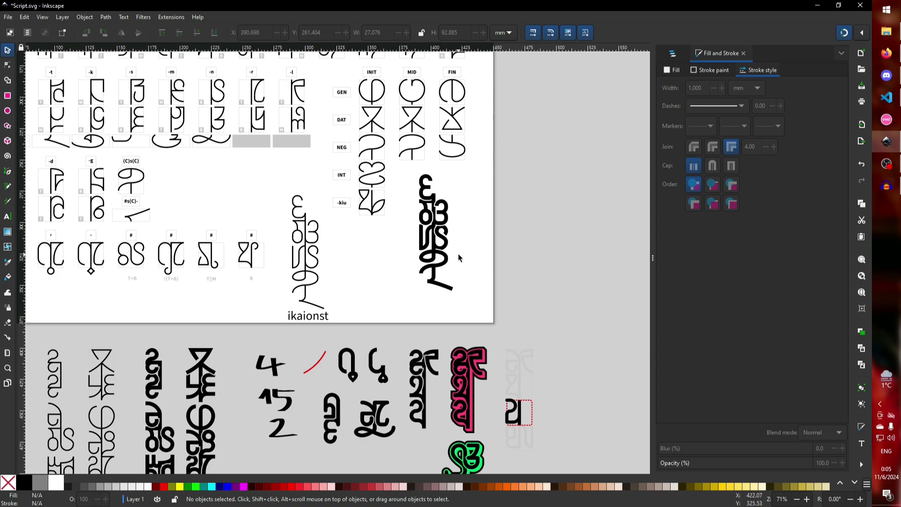
- Examine the decorated pink, green, blue and dusty-red lettering samples below the page
scroll(477, 316, up, 4)
scroll(475, 310, down, 6)
scroll(465, 305, down, 4)
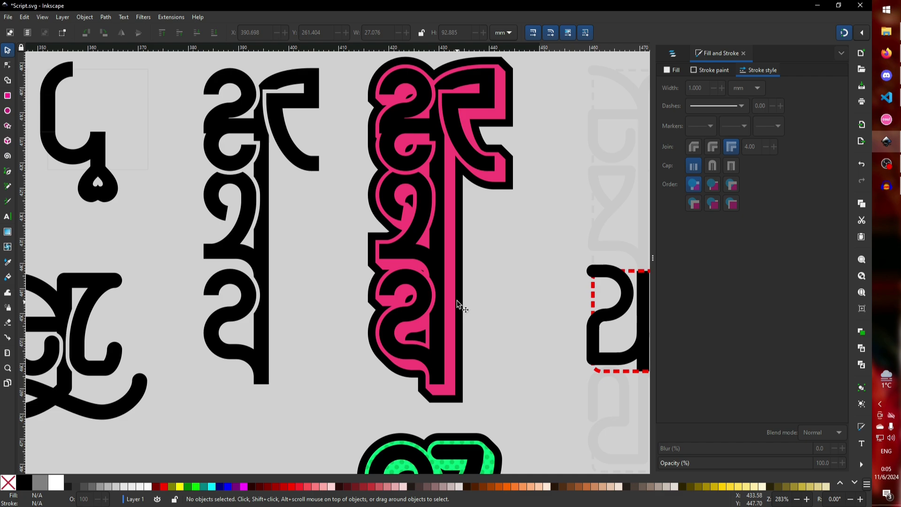
scroll(461, 313, down, 4)
scroll(457, 327, up, 4)
scroll(460, 211, down, 8)
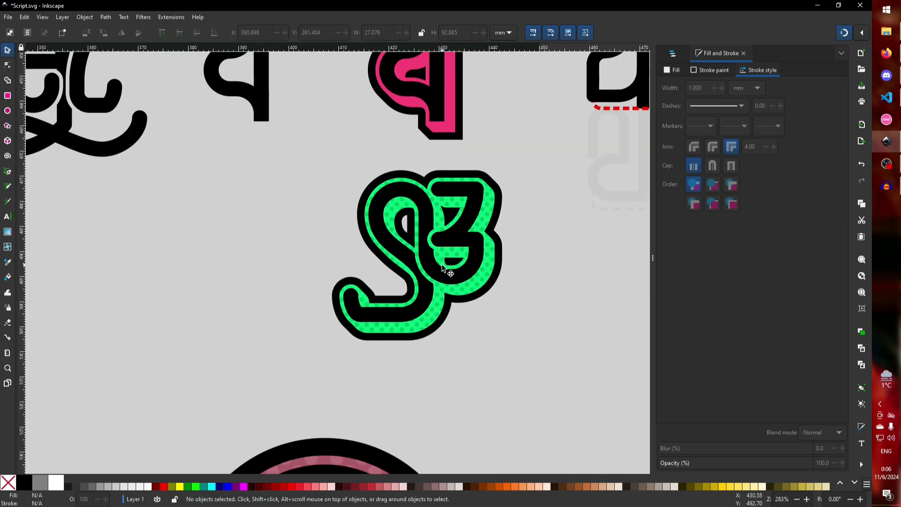
scroll(444, 249, up, 5)
scroll(442, 265, down, 4)
scroll(442, 265, down, 5)
scroll(442, 264, up, 2)
scroll(442, 264, down, 2)
ctrl+scroll(442, 264, down, 3)
ctrl+scroll(441, 264, down, 2)
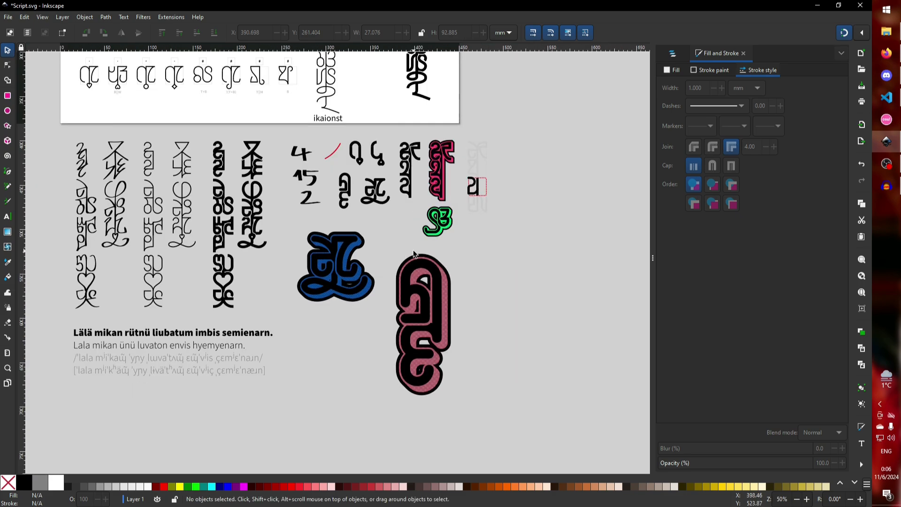
scroll(413, 250, up, 5)
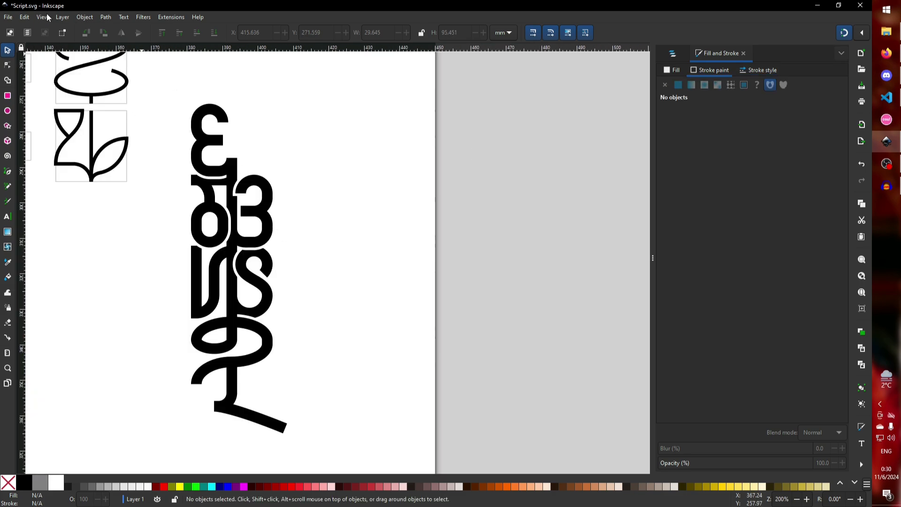
- Switch the display mode to Outline Overlay and select the thick ikaionst word
click(43, 17)
mouse_move(94, 53)
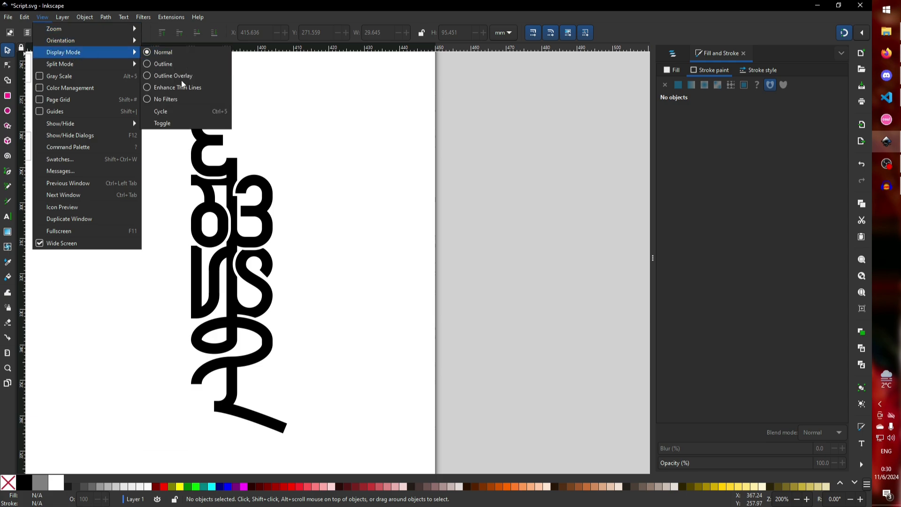
click(185, 80)
click(266, 209)
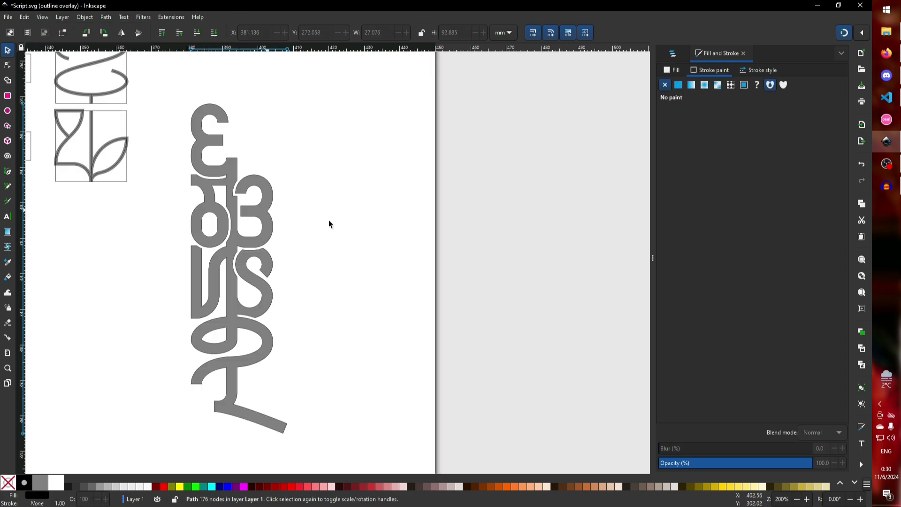
- Duplicate the thick word and move the copy 35 mm to the right of the original
key(ctrl)
key(shift)
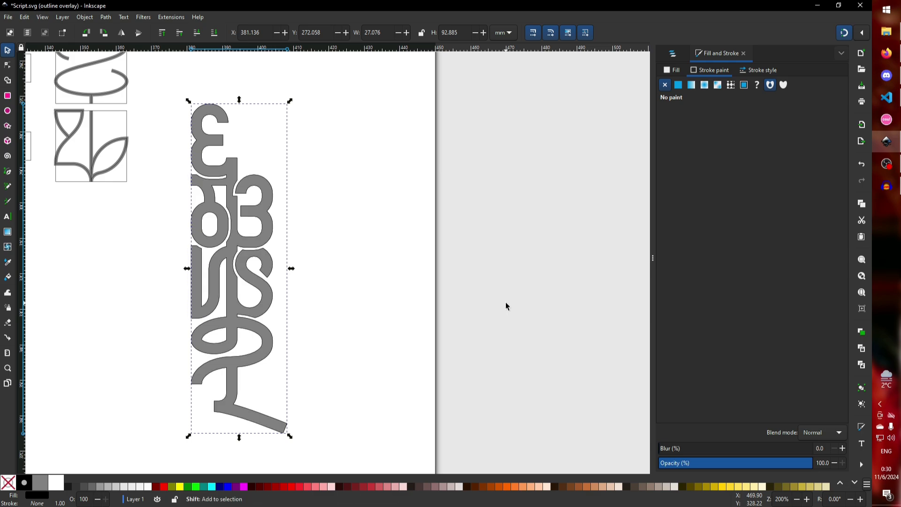
key(ctrl+d)
key(shift+Right)
key(shift+Right)
key(shift+Right)
key(shift+Right)
key(shift+Right)
key(shift+Right)
key(shift+Right)
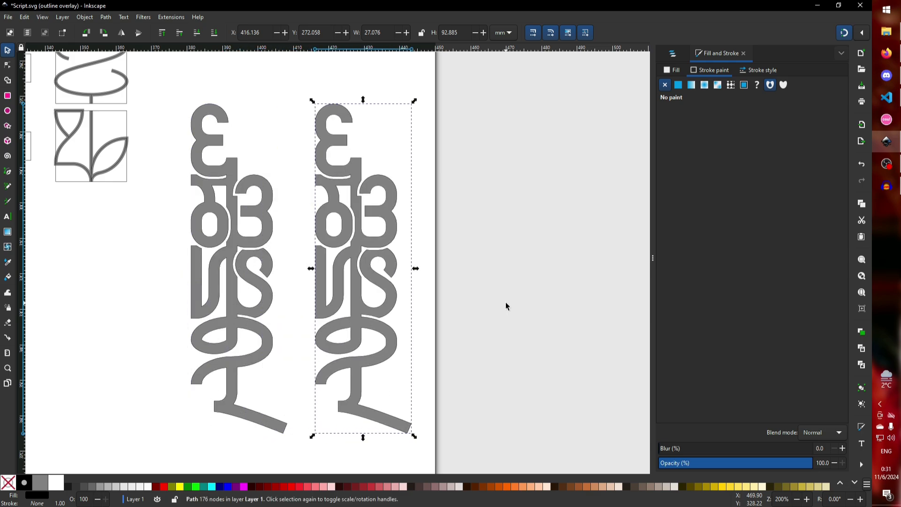
- Move the duplicate back over the original word and return it to X 416.136 mm
key(shift)
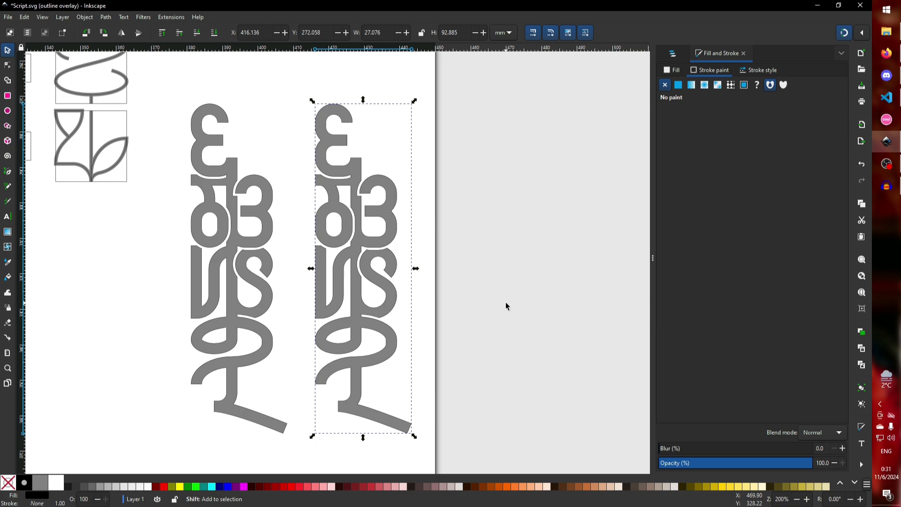
key(shift+Left)
key(shift+Left)
key(shift+Left)
key(shift+Left)
key(shift+Left)
key(shift+Left)
key(shift+Left)
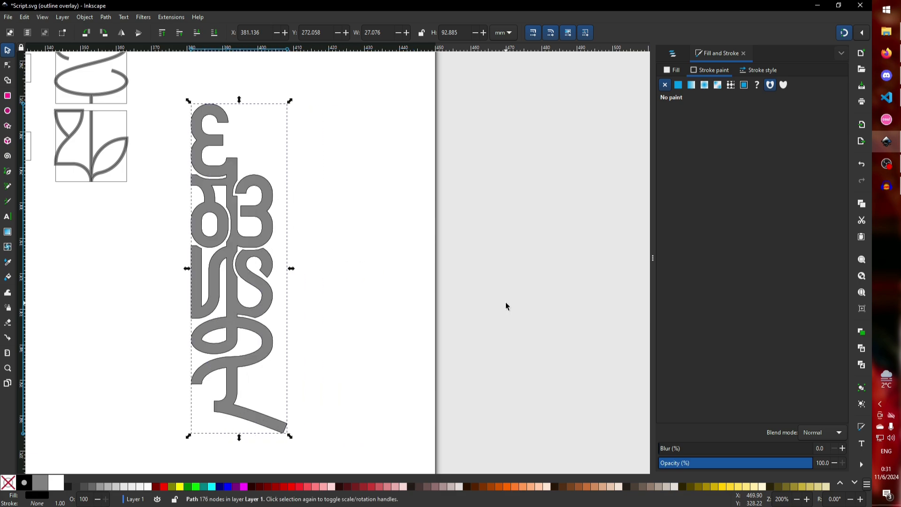
key(shift+Right)
key(shift+Right)
key(shift+Right)
key(shift+Right)
key(shift+Right)
key(shift+Right)
key(shift+Right)
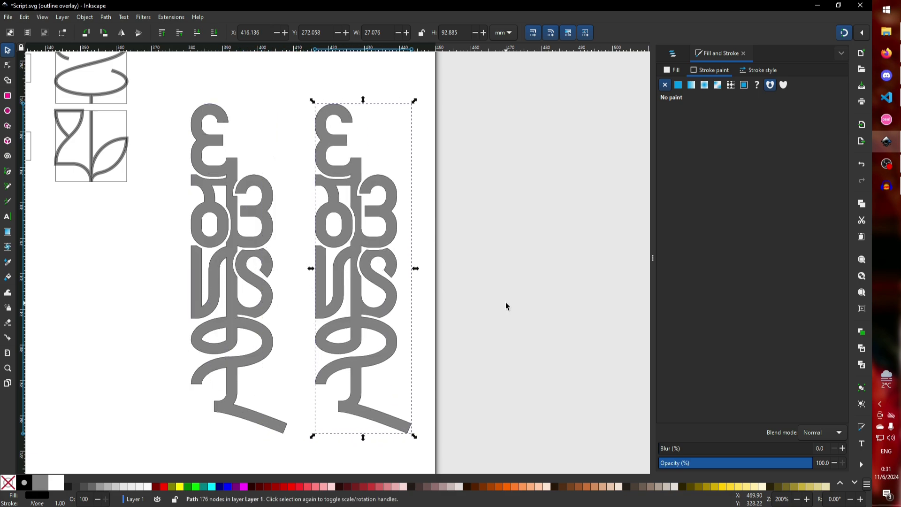
- Thicken the duplicate with a 1 mm flat red stroke, RGBA ff0000ff, converted to a path and united with its fill
click(678, 85)
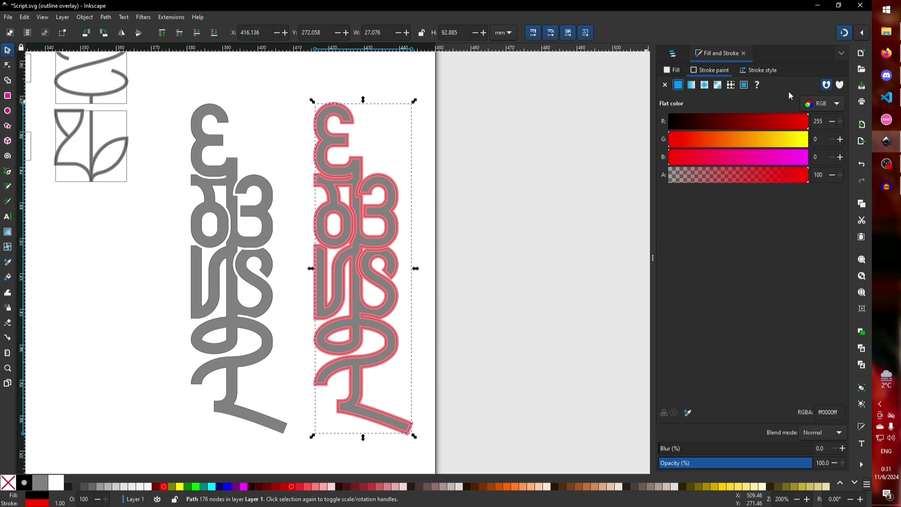
click(762, 71)
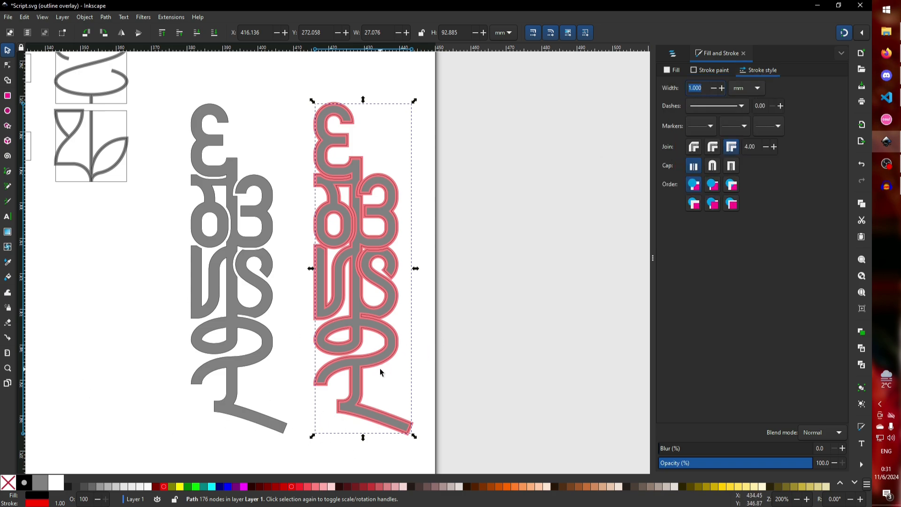
key(ctrl+alt+c)
key(ctrl+shift+g)
key(ctrl+plus)
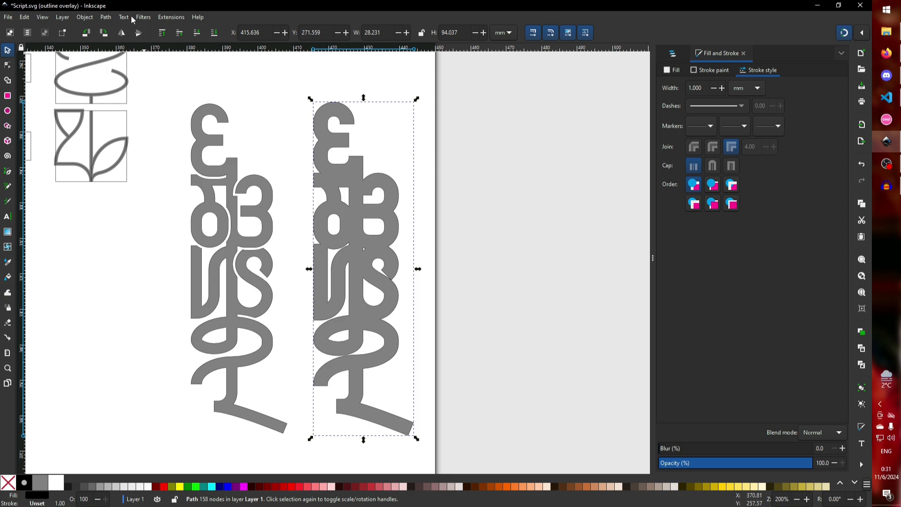
- Generate a long shadow from the thickened duplicate with length 2.0 and angle 45.0
click(170, 17)
mouse_move(245, 111)
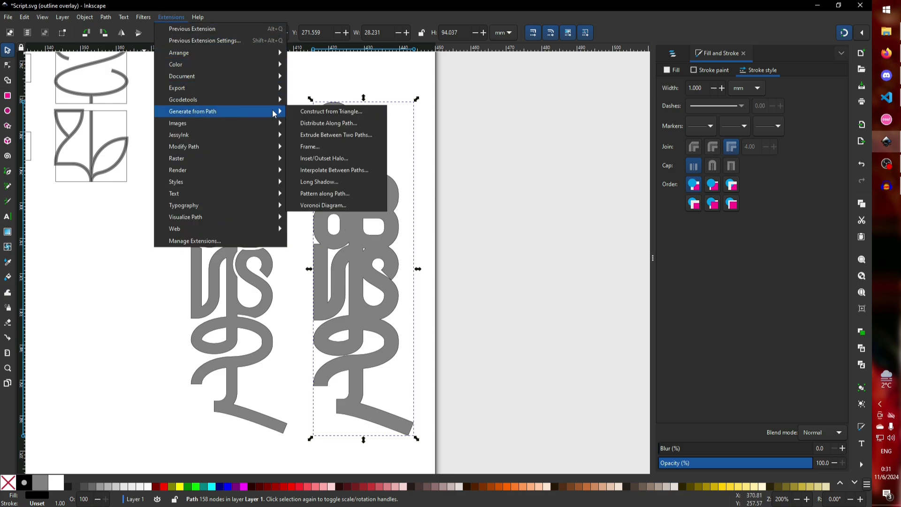
click(335, 187)
drag(98, 23, 238, 161)
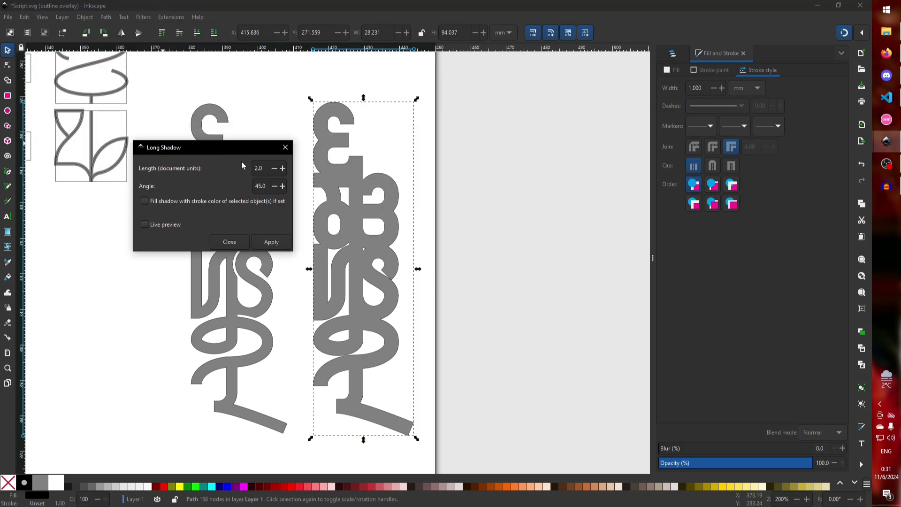
click(261, 242)
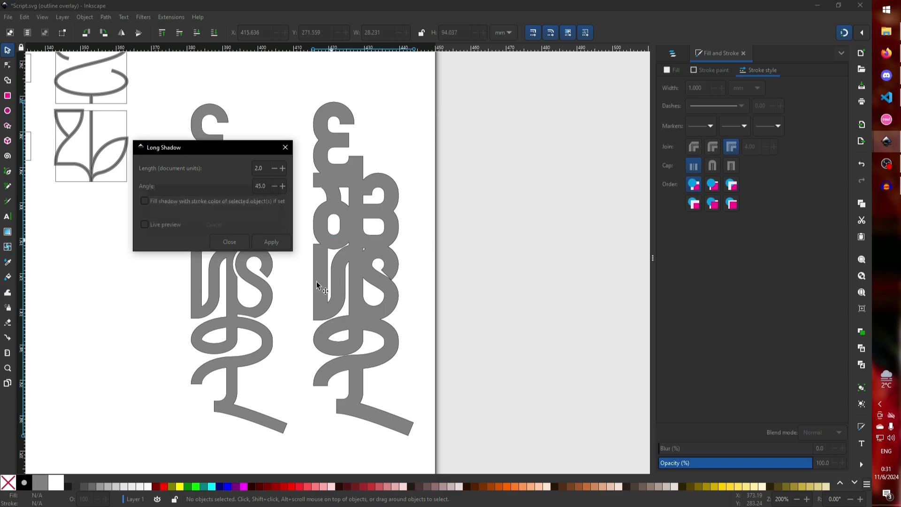
click(284, 148)
click(407, 448)
ctrl+scroll(407, 440, up, 3)
ctrl+scroll(412, 436, down, 4)
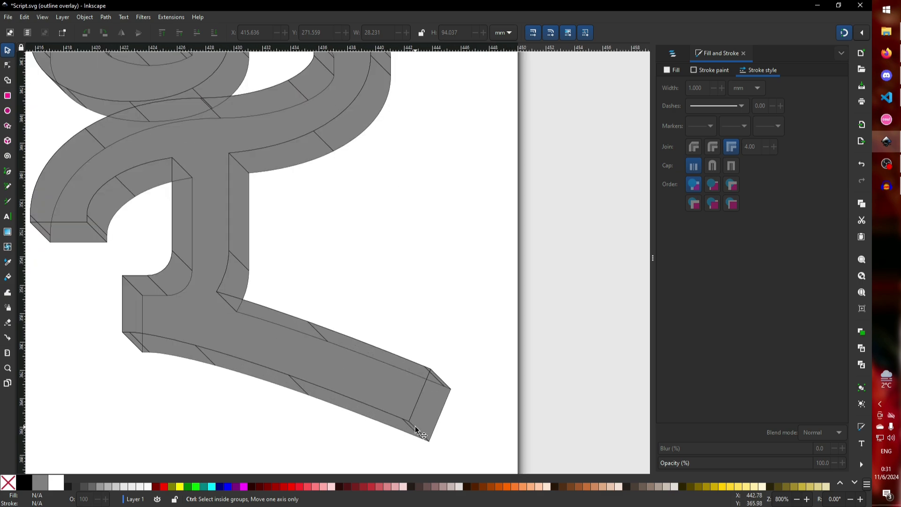
ctrl+scroll(443, 433, down, 1)
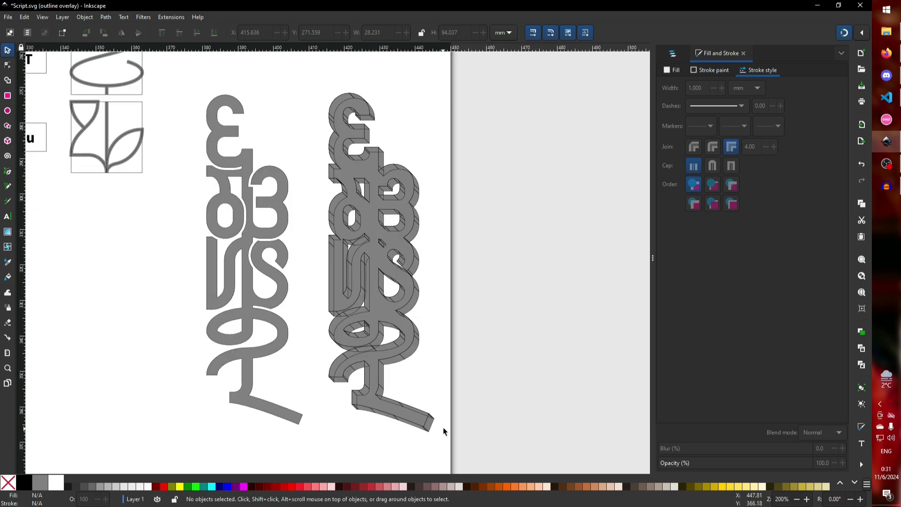
- Ungroup the generated shadow and unite all its pieces with the thickened word into one path
drag(293, 69, 487, 448)
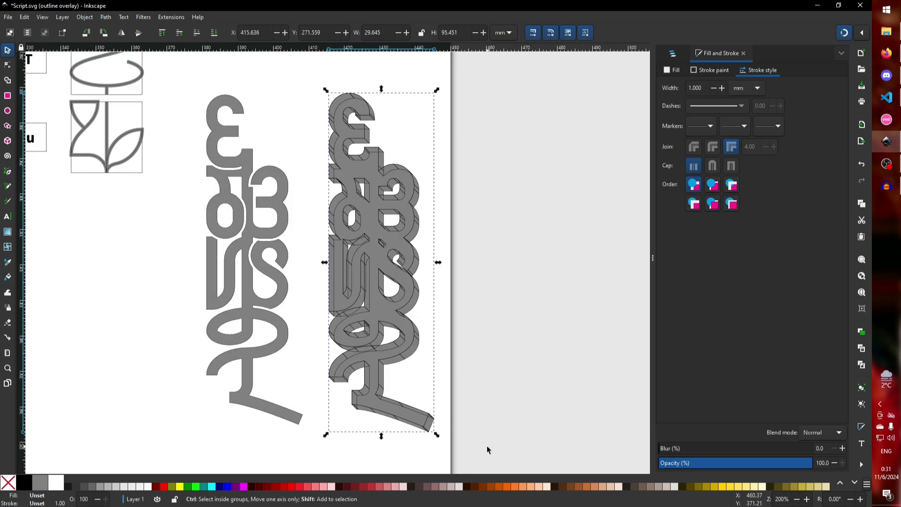
key(ctrl+shift+g)
drag(310, 85, 492, 448)
click(496, 426)
drag(308, 80, 508, 447)
key(ctrl+plus)
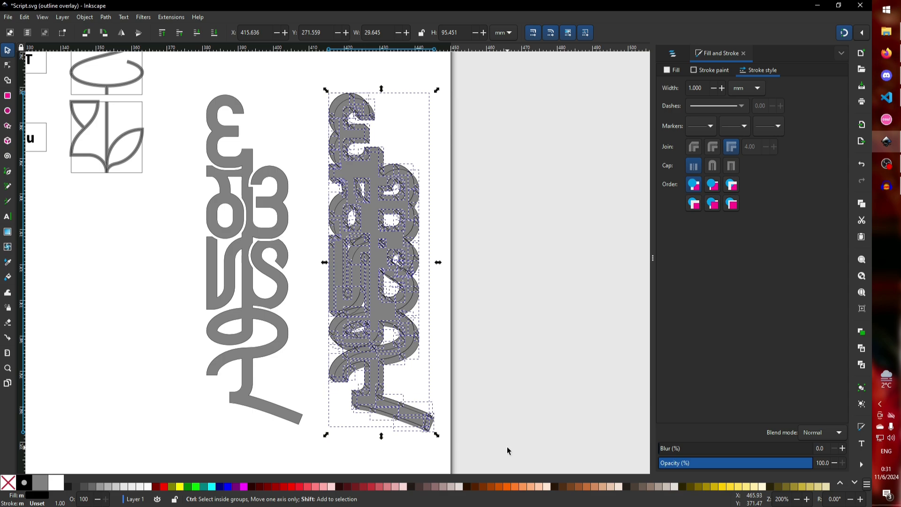
- Delete the stray interior nodes left inside the curve of the topmost glyph of the united path
key(n)
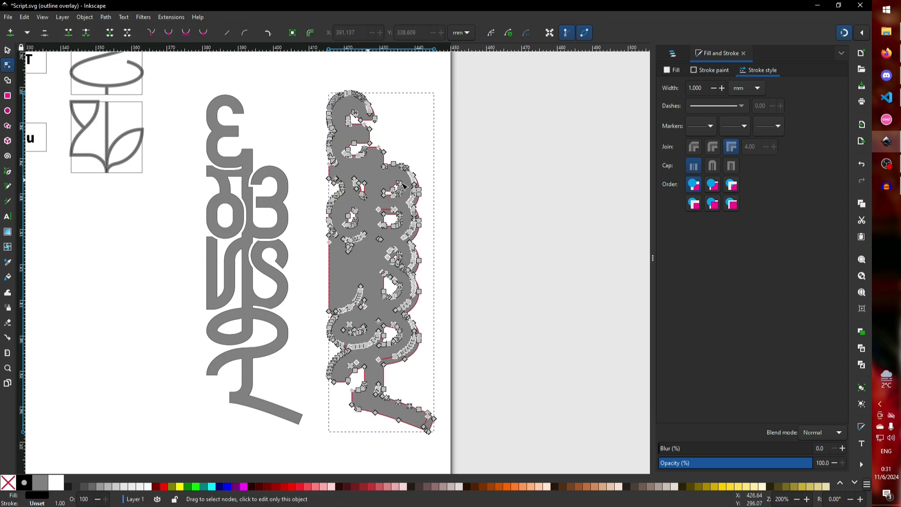
ctrl+scroll(430, 183, up, 6)
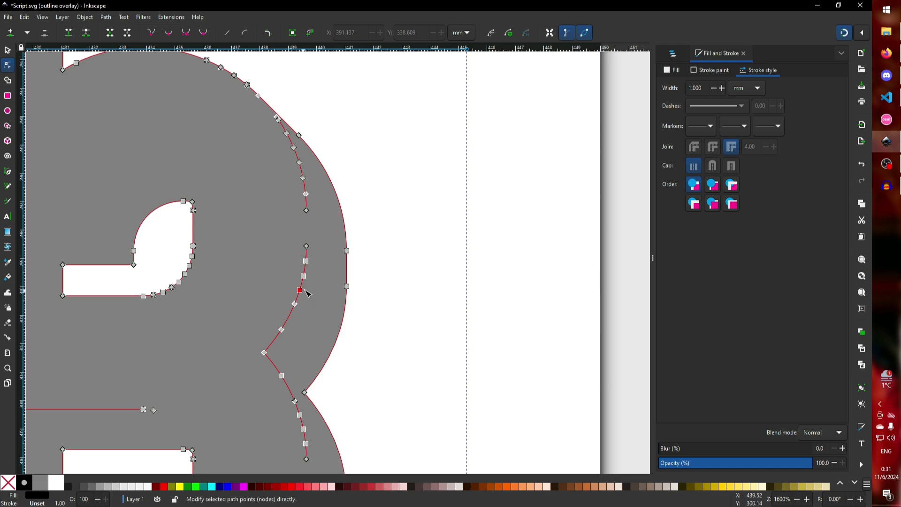
ctrl+scroll(308, 293, down, 4)
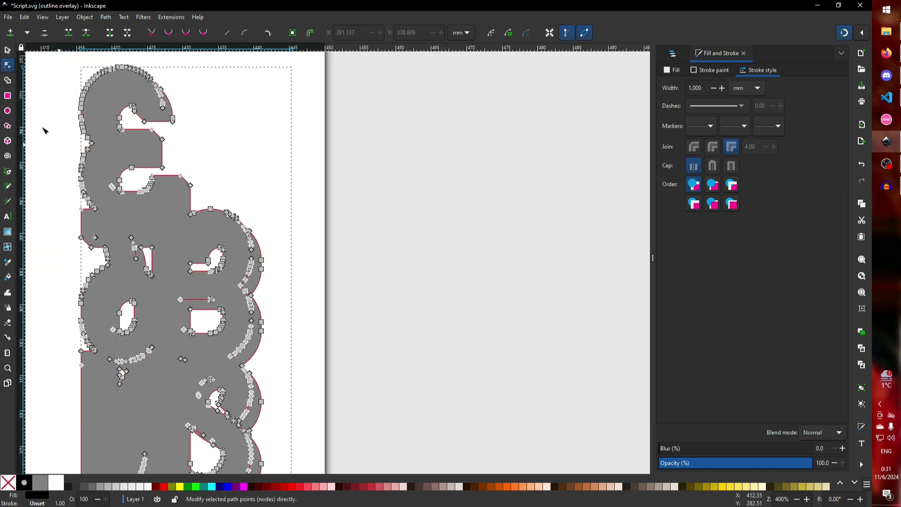
ctrl+scroll(65, 92, up, 4)
scroll(345, 134, up, 4)
drag(406, 256, 376, 194)
key(Delete)
click(391, 185)
key(Delete)
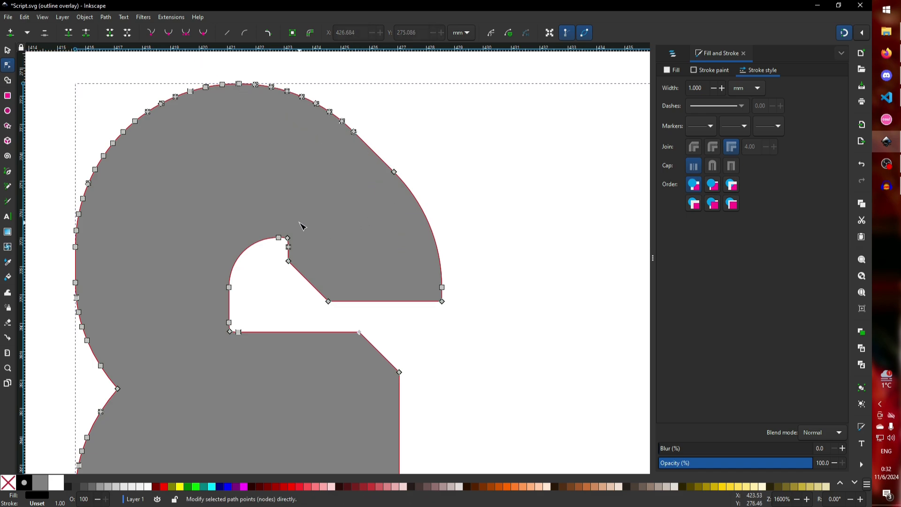
- Delete the leftover interior nodes and line fragments inside the upper and middle glyphs of the united path
scroll(282, 232, down, 7)
scroll(207, 244, down, 7)
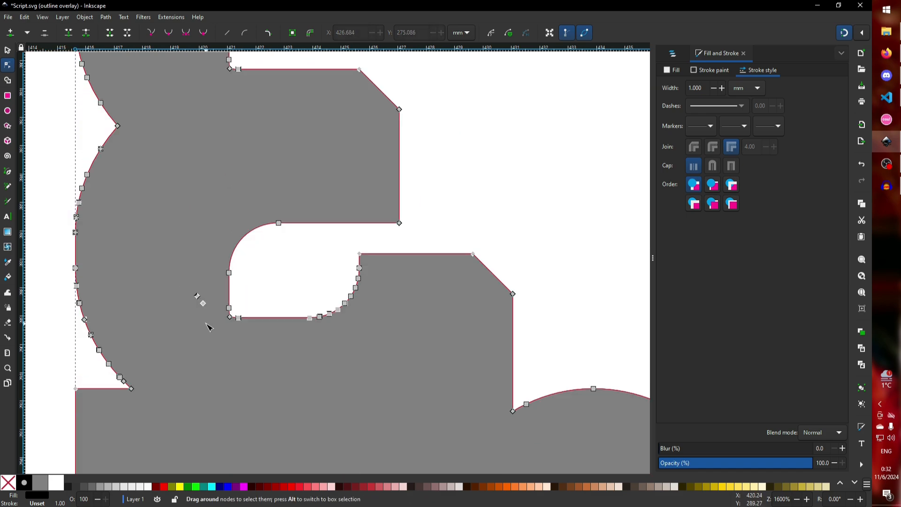
scroll(209, 327, down, 10)
key(Delete)
scroll(282, 261, down, 14)
drag(448, 283, 627, 313)
key(Delete)
drag(458, 389, 493, 445)
key(Delete)
scroll(493, 445, up, 8)
scroll(492, 328, right, 12)
drag(520, 153, 488, 191)
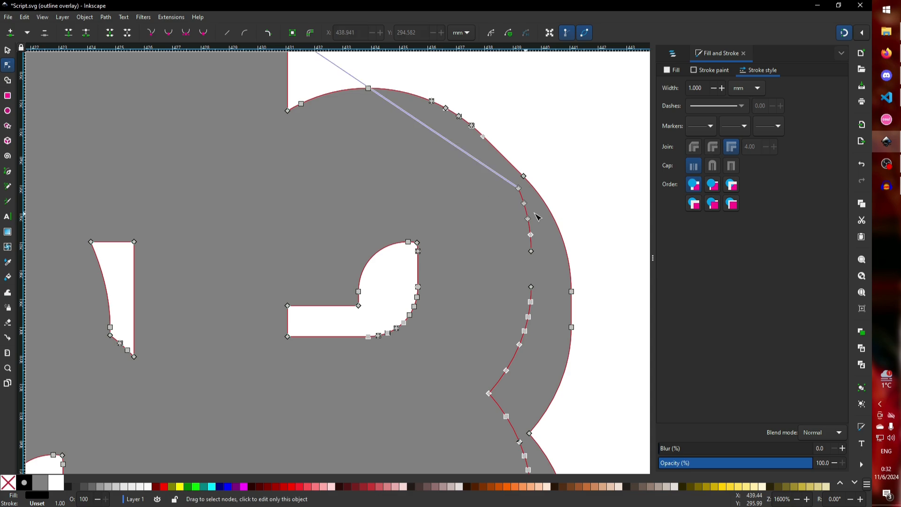
key(Delete)
- Remove the remaining interior line fragments from the lower glyphs of the united path and return to object selection
scroll(511, 266, down, 20)
scroll(378, 198, left, 10)
scroll(551, 346, down, 20)
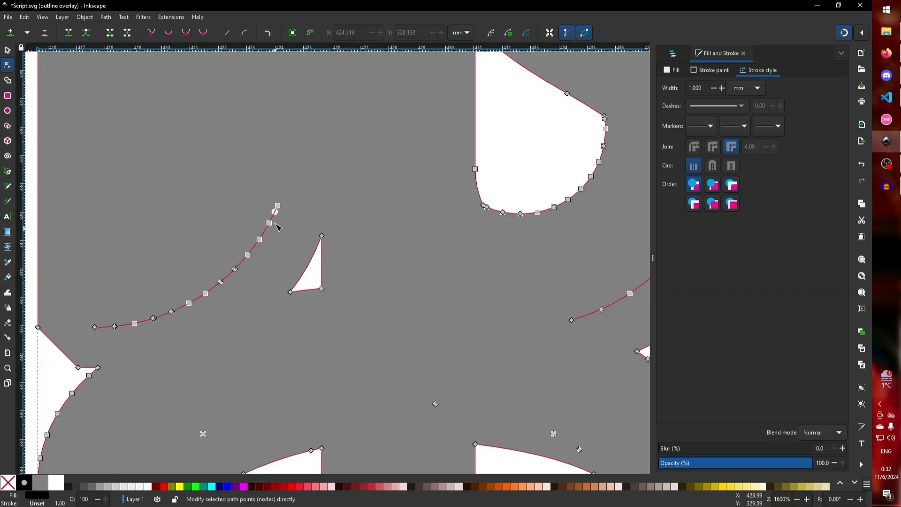
scroll(280, 256, down, 12)
key(Escape)
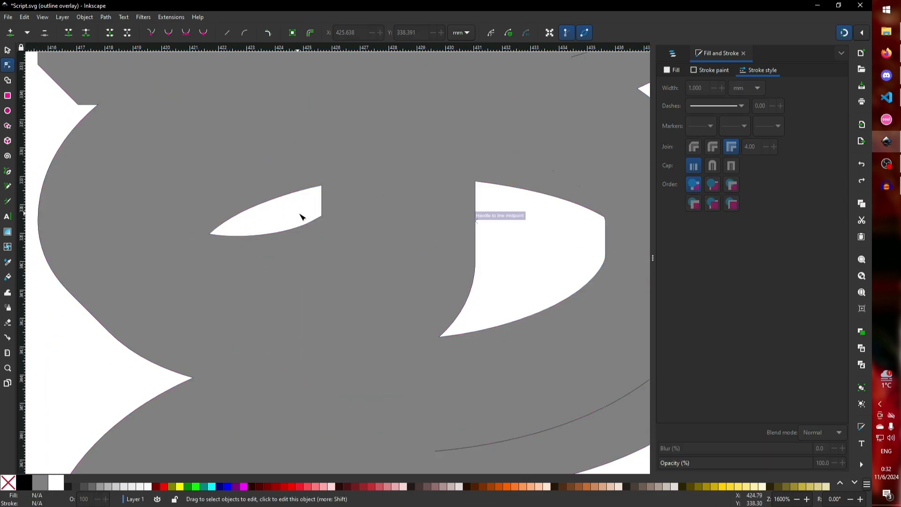
click(297, 213)
scroll(558, 153, up, 20)
scroll(559, 153, right, 8)
drag(552, 362, 580, 312)
key(Delete)
scroll(581, 312, up, 4)
scroll(531, 268, down, 18)
scroll(534, 271, down, 20)
scroll(424, 311, down, 6)
key(s)
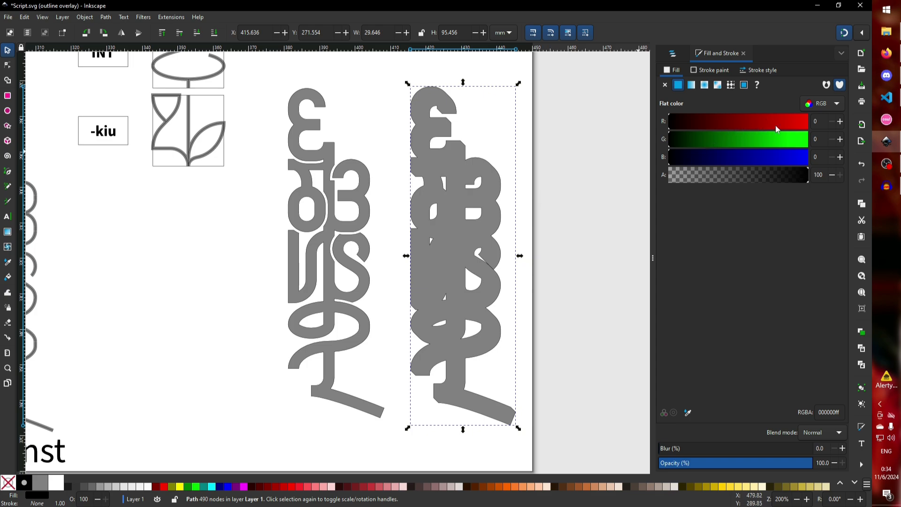
- Give the shadow shape a flat red fill, RGBA ff0000ff
drag(765, 130, 823, 127)
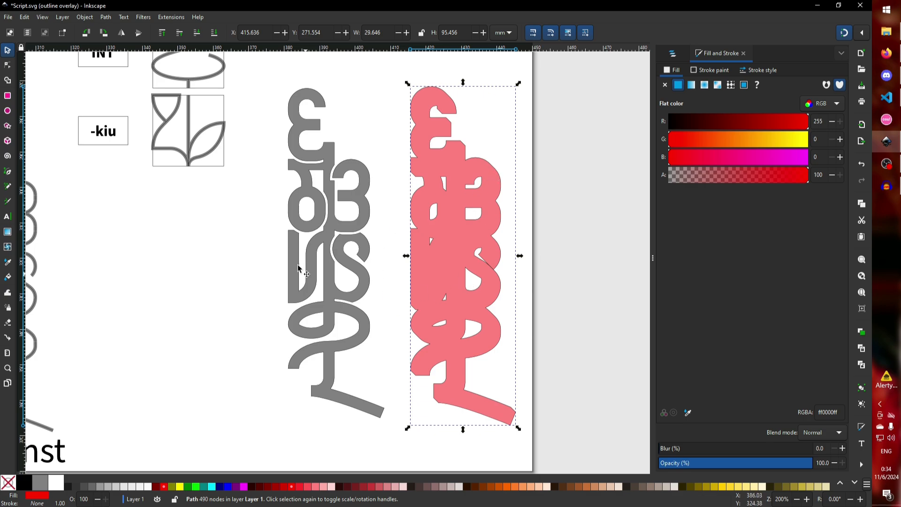
scroll(462, 278, down, 10)
scroll(462, 302, up, 10)
- Add a 1.5 mm flat black stroke, RGBA 000000ff, to the red shadow shape
click(761, 70)
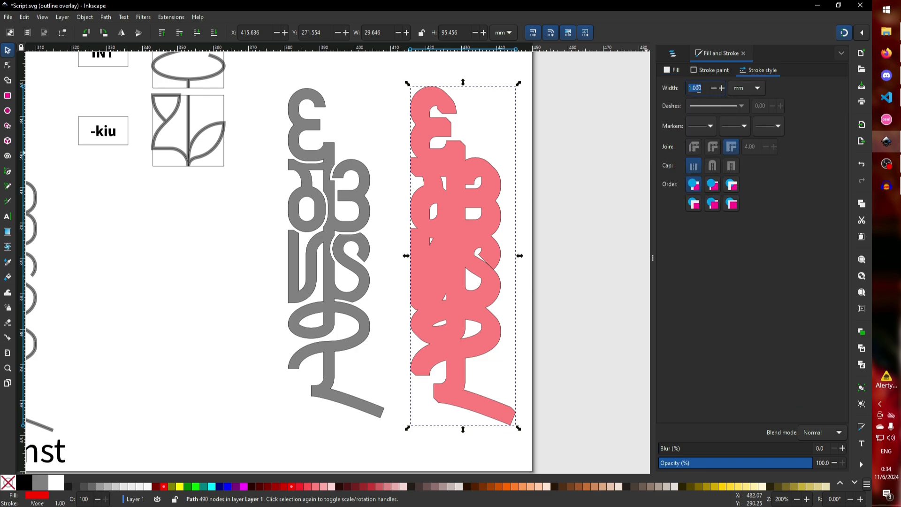
click(698, 89)
click(713, 71)
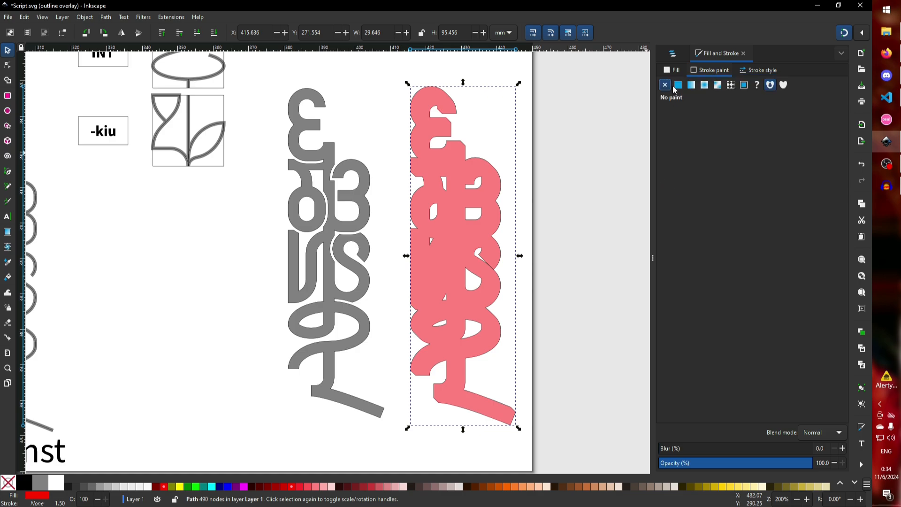
click(678, 85)
drag(711, 122, 594, 122)
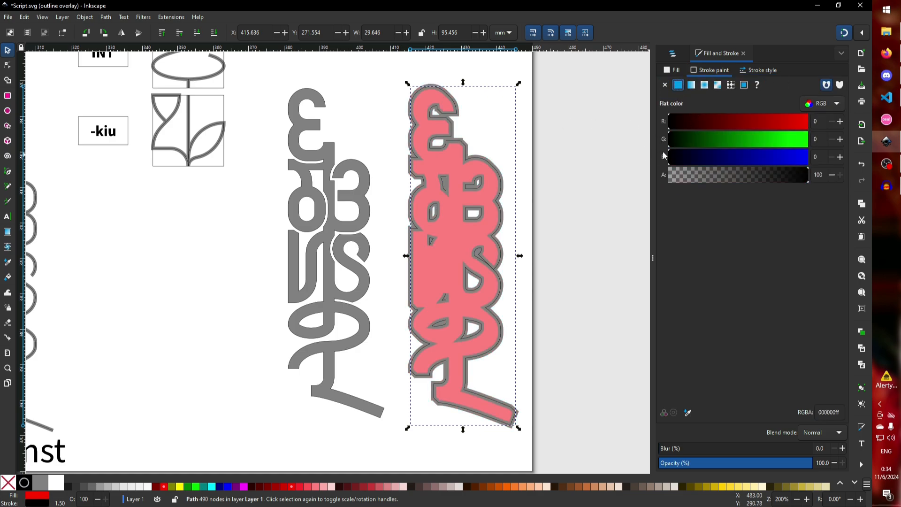
- Switch the display mode to Normal and order the red shape's stroke behind its fill
click(59, 19)
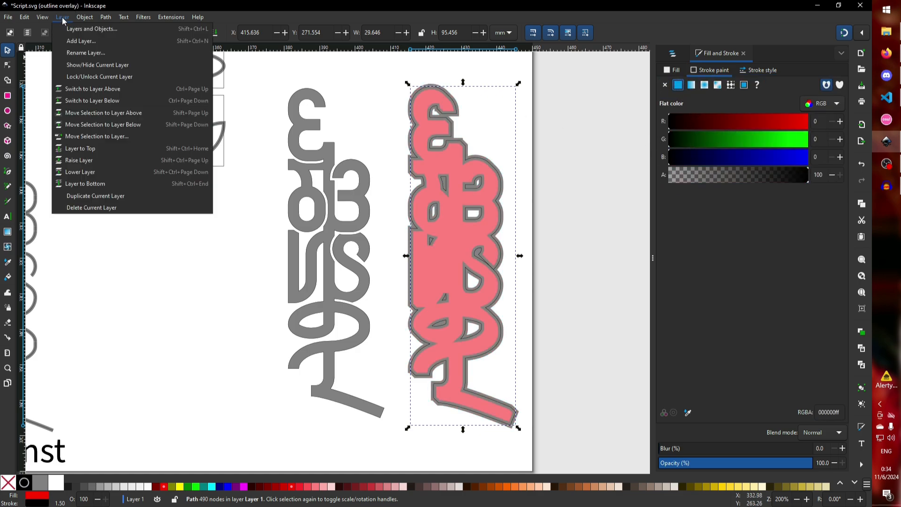
mouse_move(43, 18)
mouse_move(66, 41)
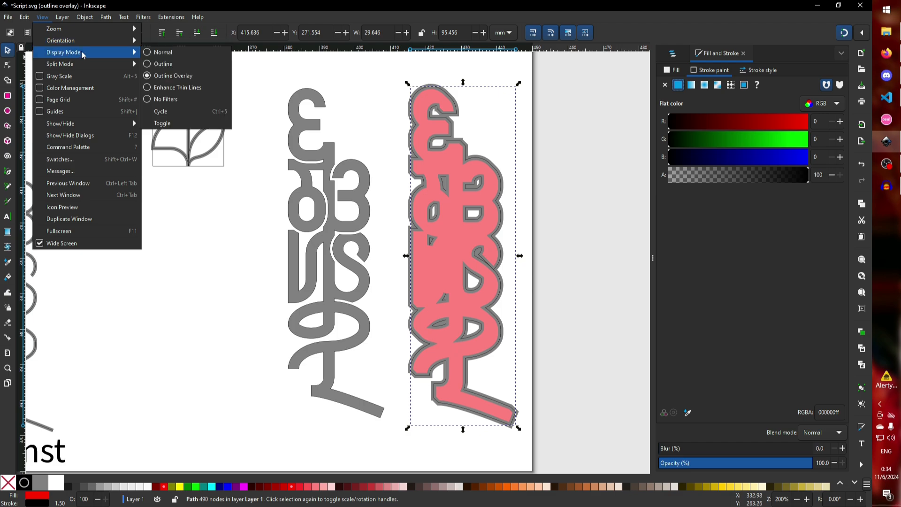
click(166, 53)
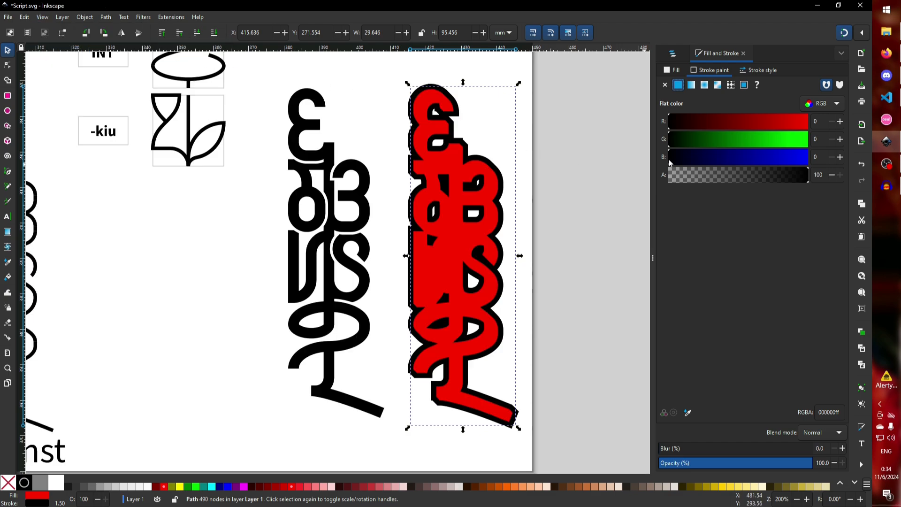
click(757, 70)
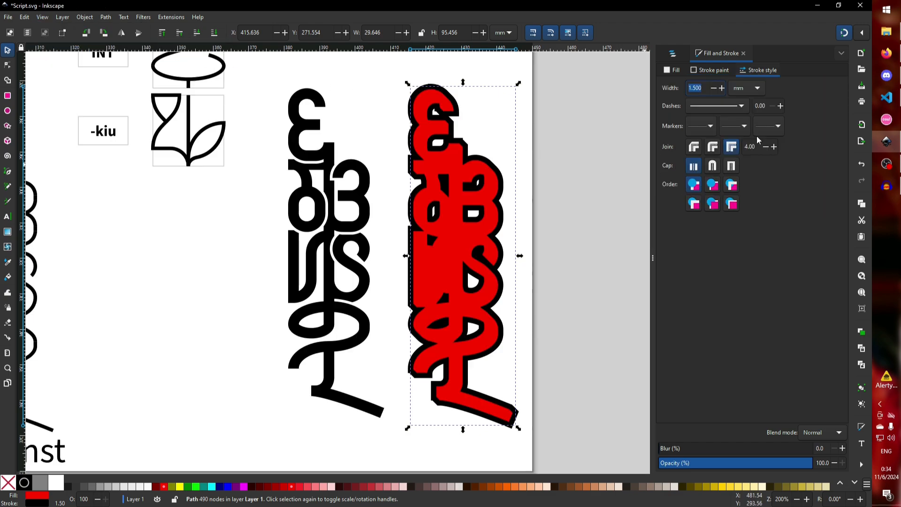
click(713, 186)
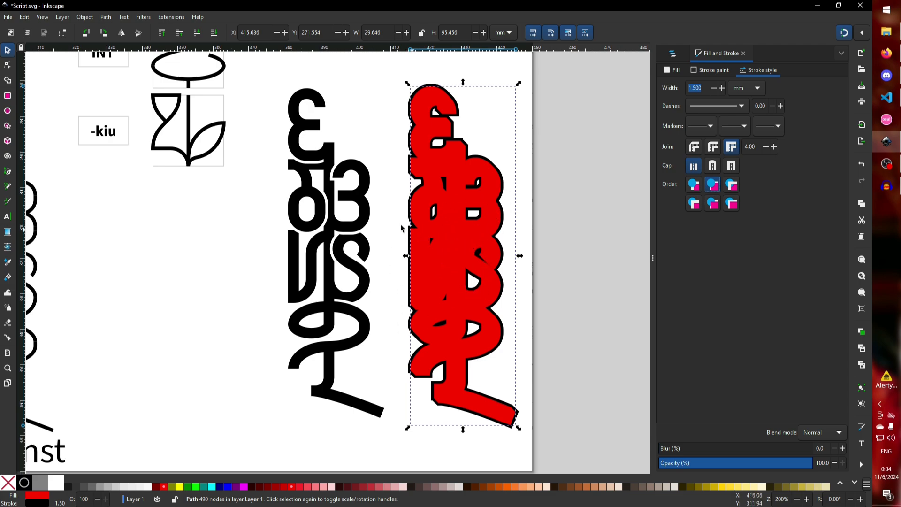
- Remove the surplus nodes at the bevelled corners of the red shape's upper glyphs to clean up the stroke corners
click(7, 65)
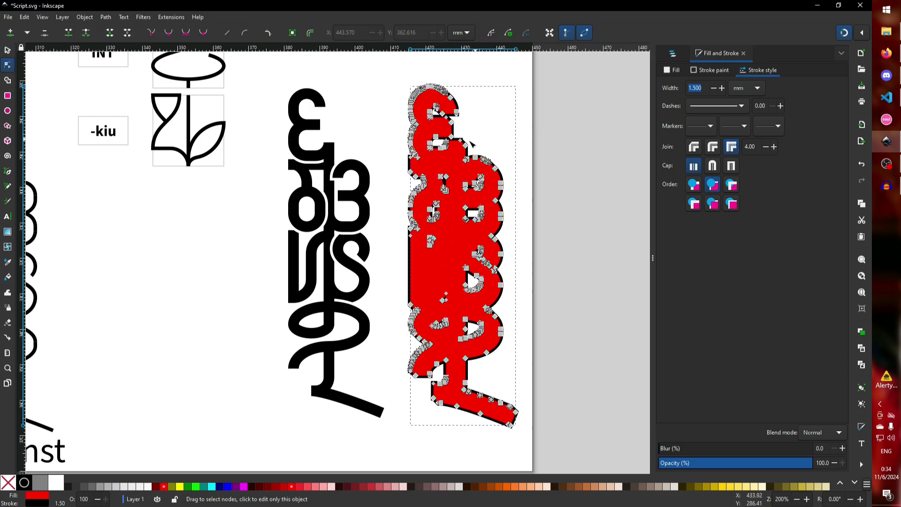
scroll(472, 142, up, 7)
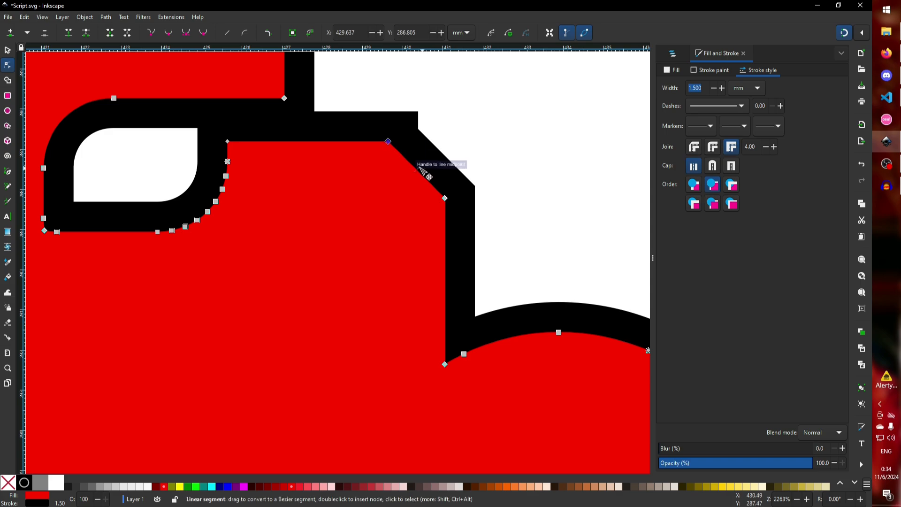
scroll(483, 183, up, 4)
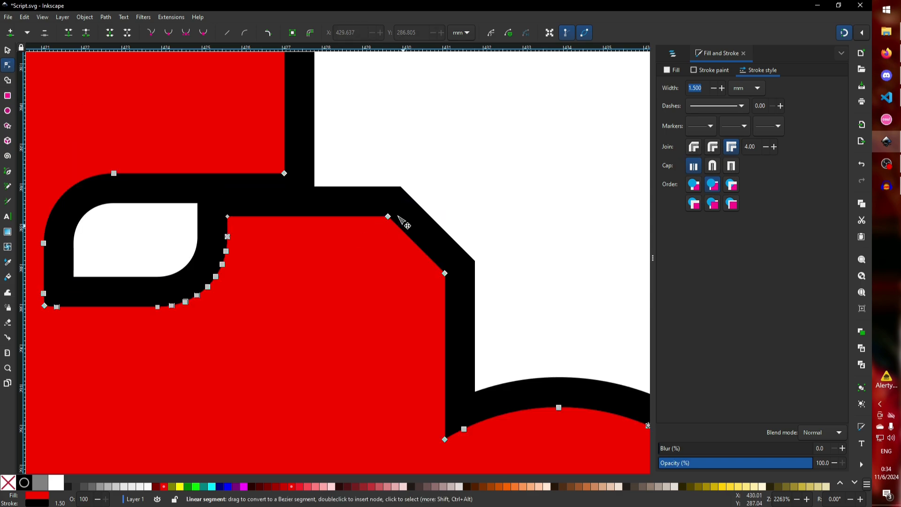
scroll(513, 253, up, 10)
scroll(328, 212, left, 4)
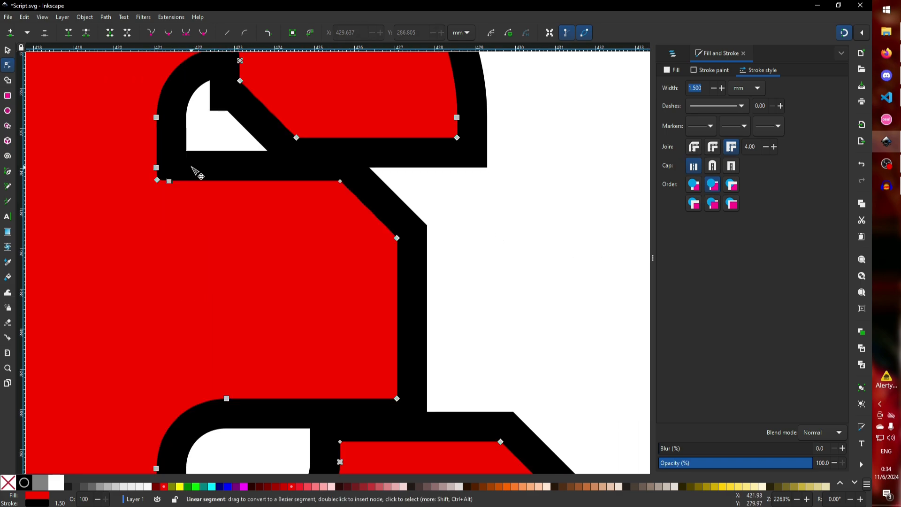
scroll(197, 174, up, 12)
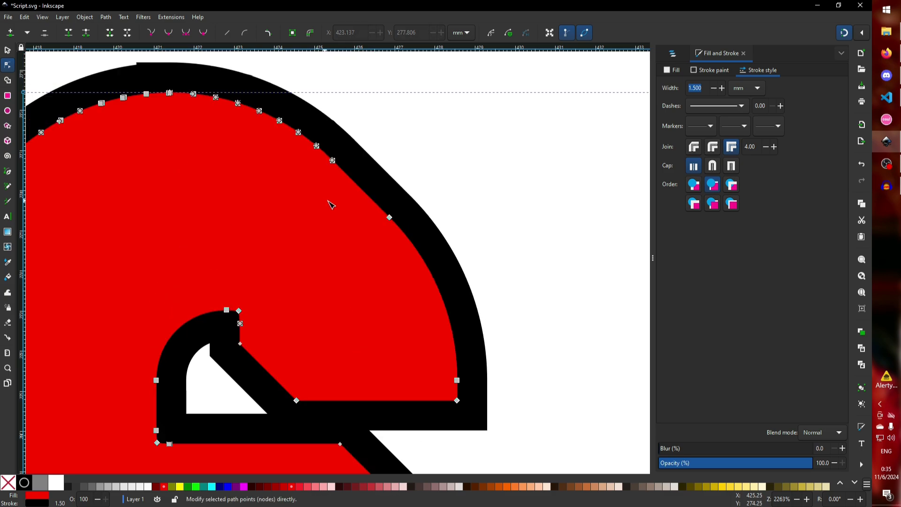
- Clean up the surplus nodes along the rest of the red outline, including the notch beside the s glyph
scroll(328, 204, up, 2)
scroll(322, 191, left, 3)
scroll(253, 147, down, 14)
scroll(314, 178, up, 3)
scroll(361, 357, down, 5)
scroll(539, 342, up, 5)
click(493, 304)
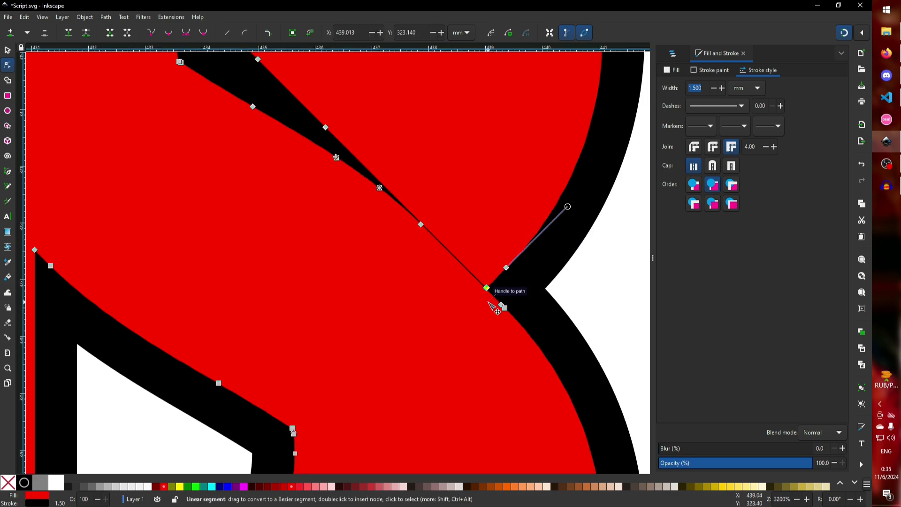
scroll(492, 304, down, 7)
key(s)
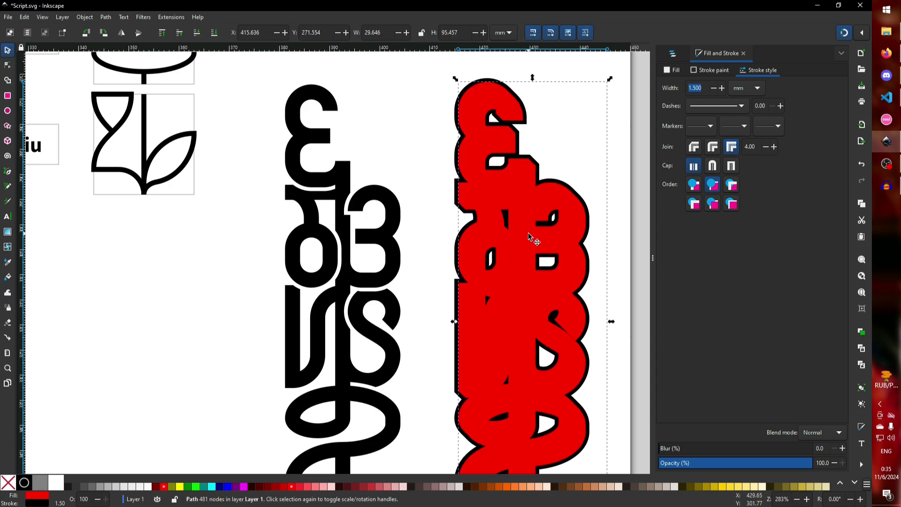
- Move the red shape 35 mm left to X 380.636 mm, place it behind the black word and deselect it
scroll(528, 233, down, 4)
scroll(528, 232, down, 1)
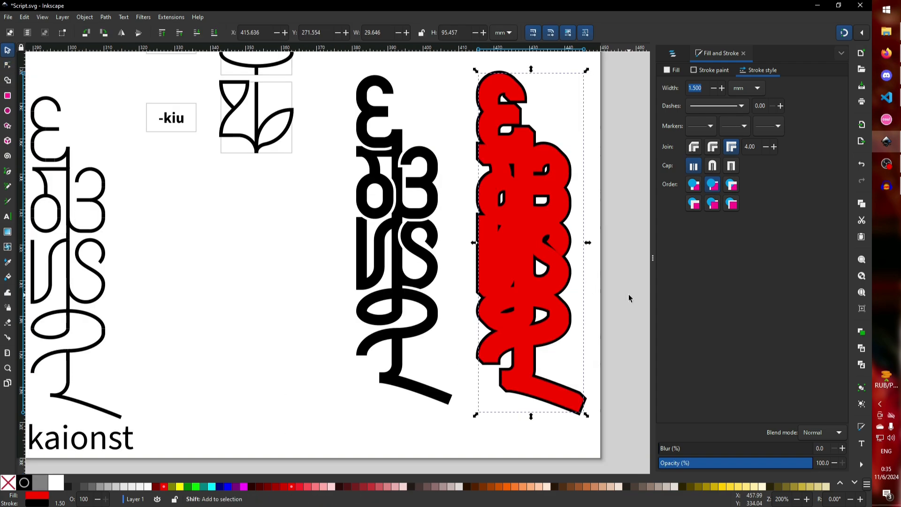
key(Left)
key(Left)
key(Left)
key(Left)
key(Left)
key(Left)
key(Left)
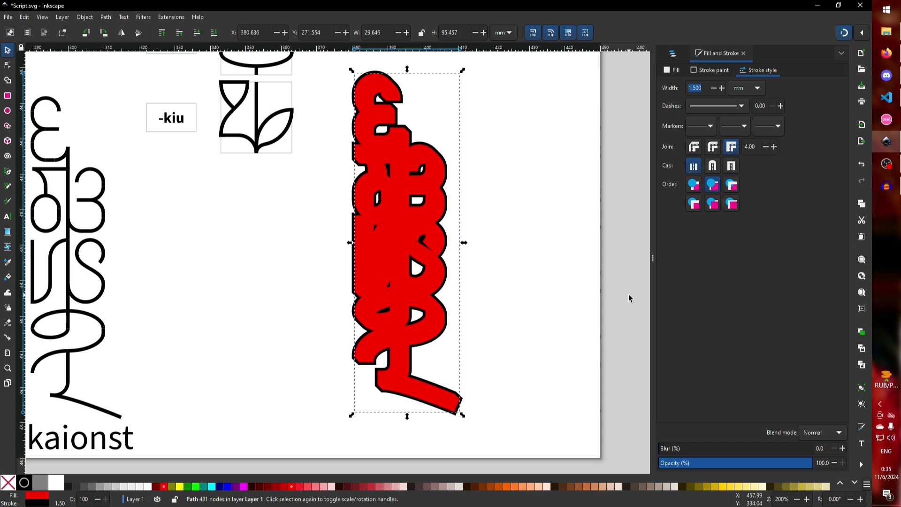
key(Escape)
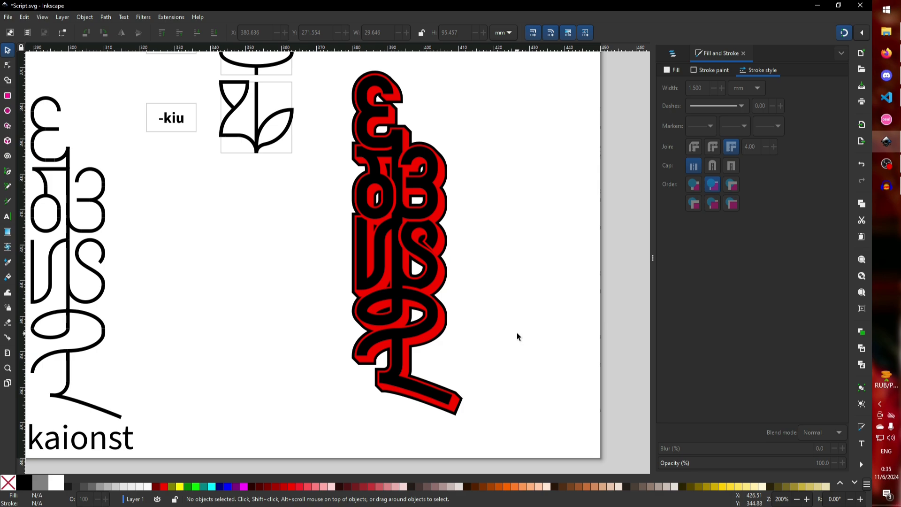
- Duplicate the red shape behind the black word and move the copy 35 mm right to X 415.636 mm
scroll(512, 330, down, 10)
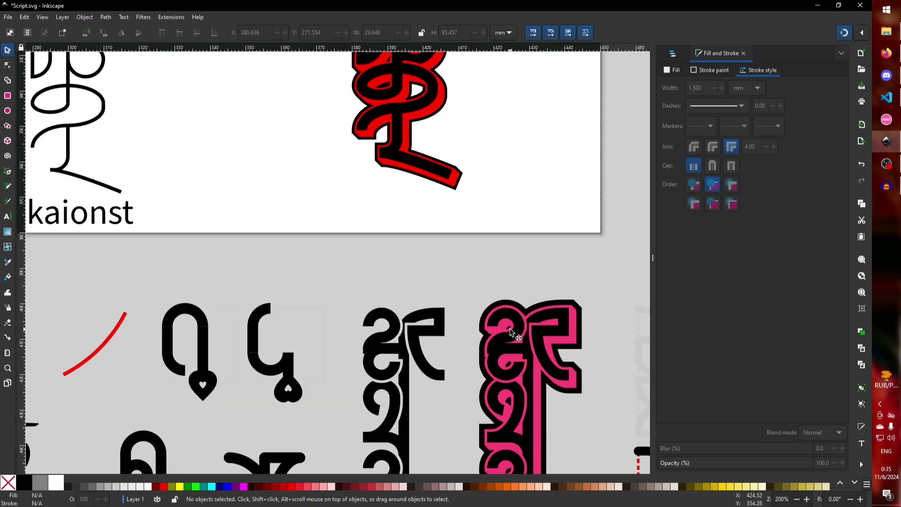
scroll(502, 327, right, 2)
scroll(478, 343, down, 4)
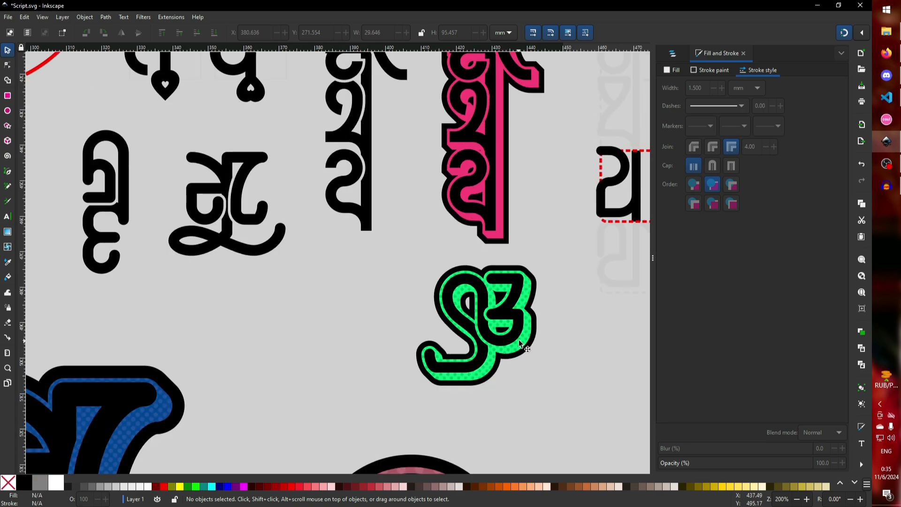
scroll(524, 340, up, 15)
scroll(404, 254, down, 4)
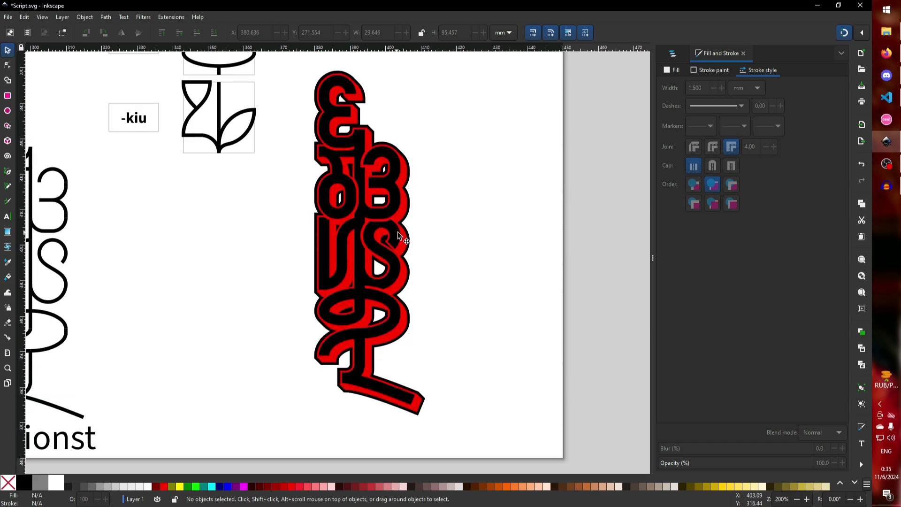
click(399, 235)
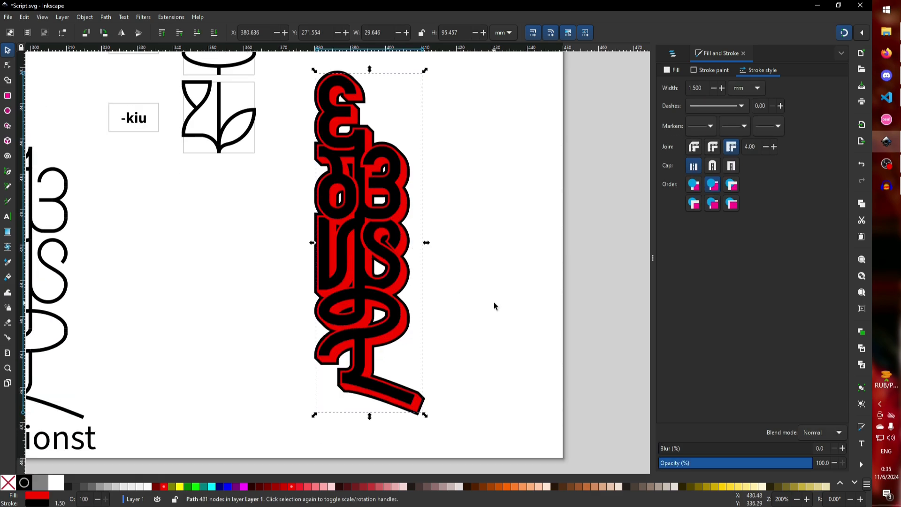
key(ctrl+d)
key(Right)
key(Right)
key(Right)
key(Right)
key(Right)
key(Right)
key(Right)
key(Right)
key(Right)
key(Right)
key(Right)
key(Right)
key(Right)
key(Right)
key(Right)
key(Right)
key(Right)
key(Right)
key(Right)
key(Right)
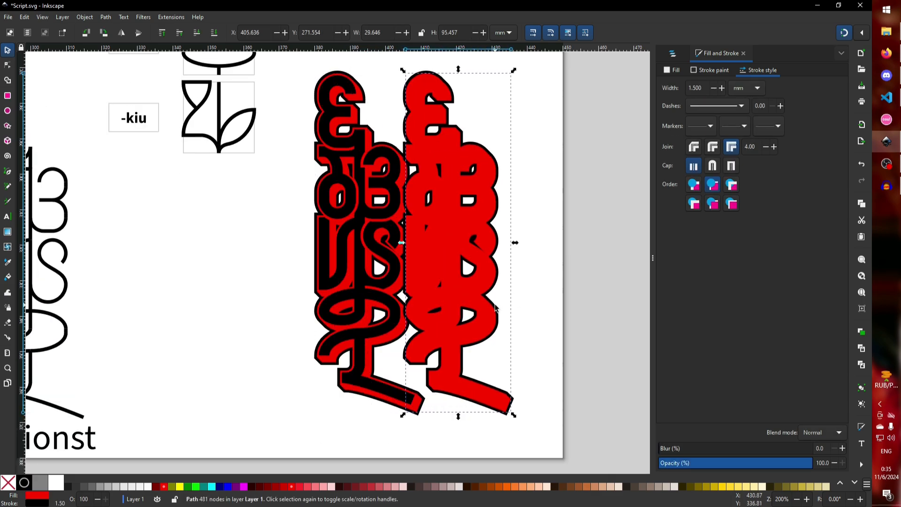
- Remove the red copy's stroke paint and fill it with the Halftones pattern
click(707, 69)
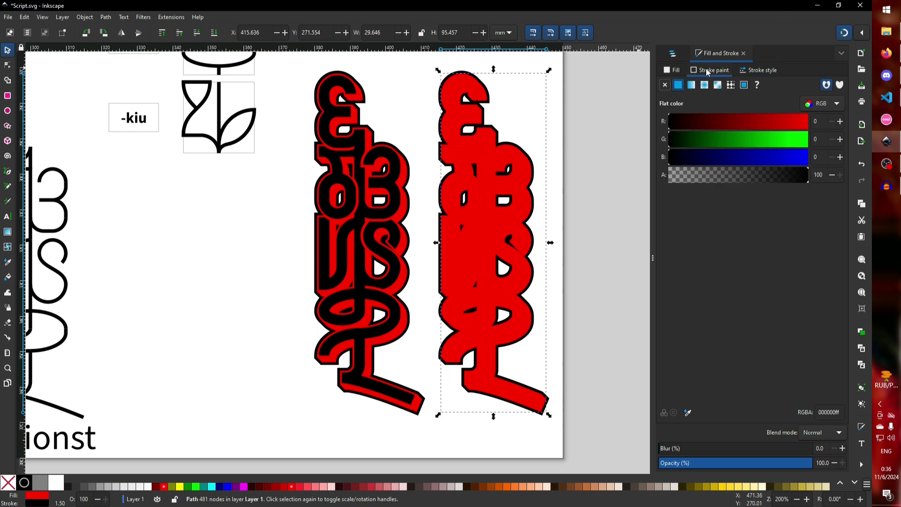
click(665, 85)
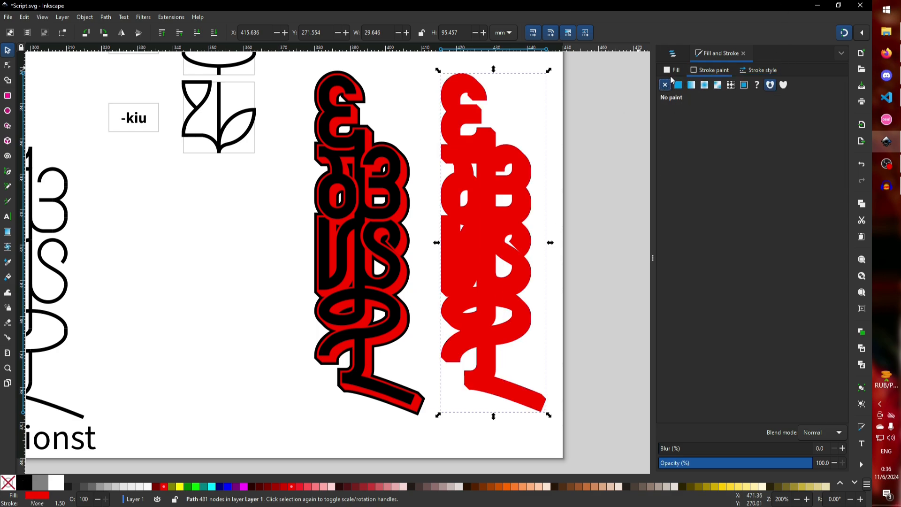
click(676, 71)
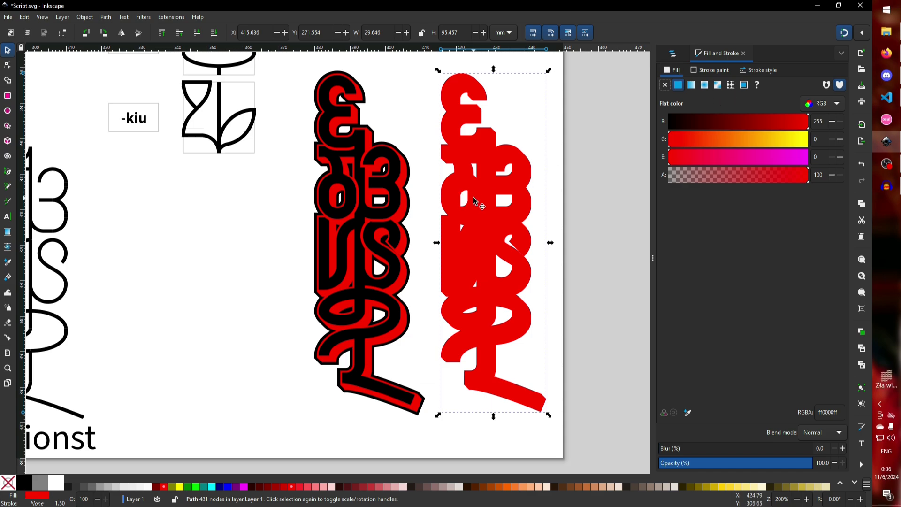
click(731, 86)
scroll(747, 218, down, 3)
scroll(747, 218, down, 5)
click(725, 228)
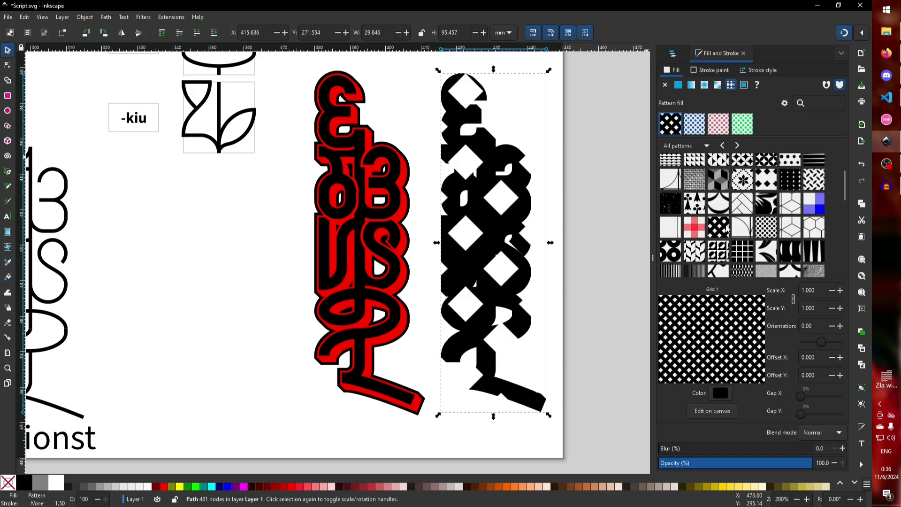
click(768, 225)
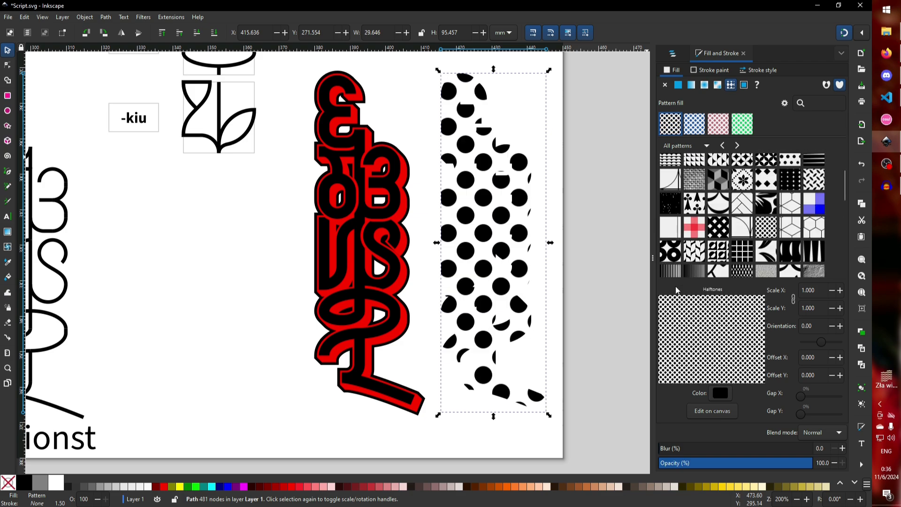
- Reduce the halftone pattern's X and Y scale to 0.200
click(833, 294)
click(833, 294)
click(833, 293)
click(834, 293)
click(834, 293)
click(833, 293)
click(833, 293)
click(833, 294)
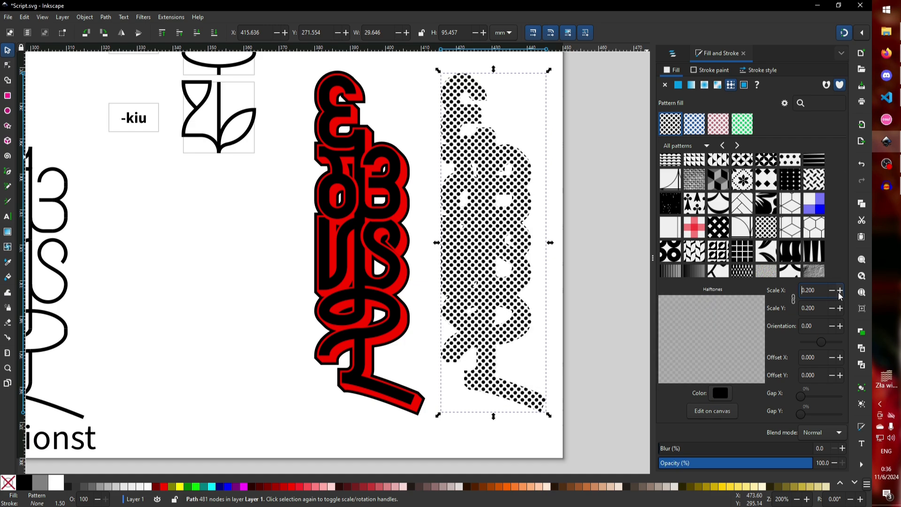
- Set the halftone pattern's colour to dark red, RGBA c30000ff
click(720, 391)
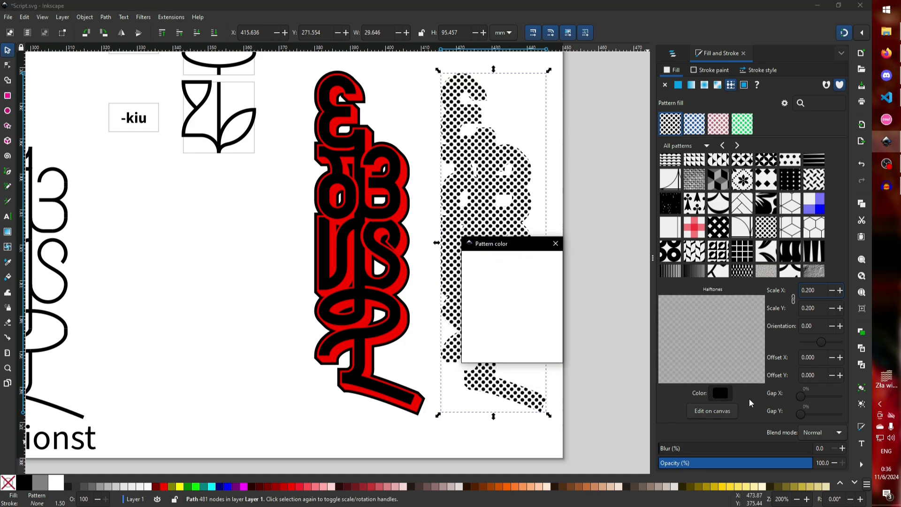
drag(520, 287, 511, 287)
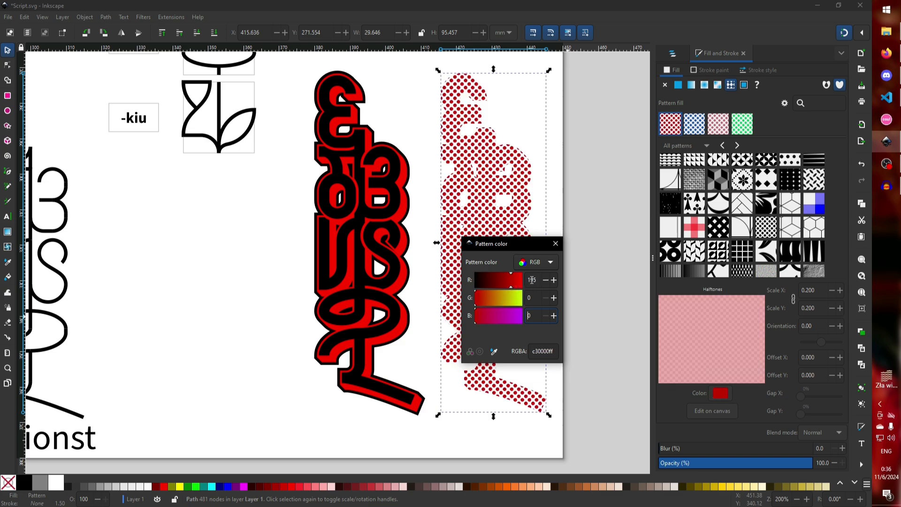
click(555, 244)
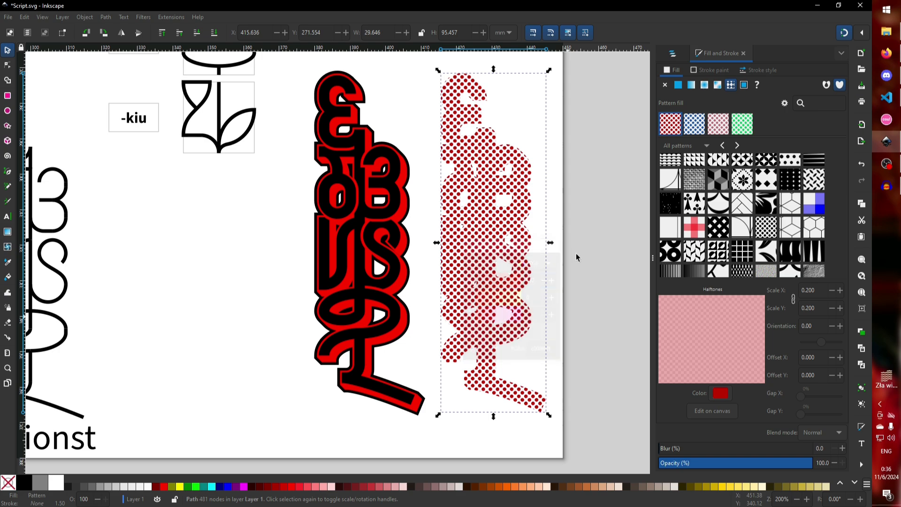
- Move the halftone copy 35 mm left to X 380.636 mm, onto the red shape
key(shift+Left)
key(shift+Left)
key(shift+Left)
key(shift+Left)
key(shift+Left)
key(shift+Left)
key(shift+Left)
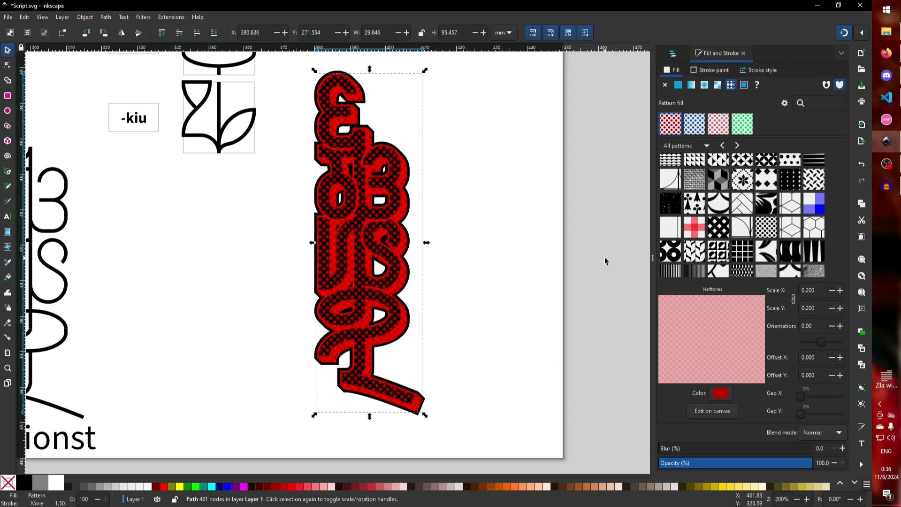
- Raise the black word above the halftone copy, keep that copy aligned at X 380.636 mm and deselect everything
key(shift+Right)
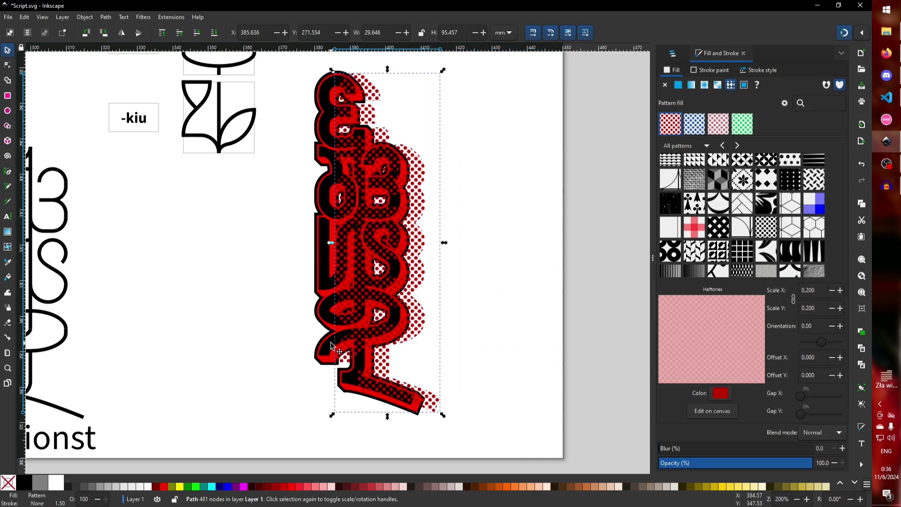
click(338, 348)
key(Home)
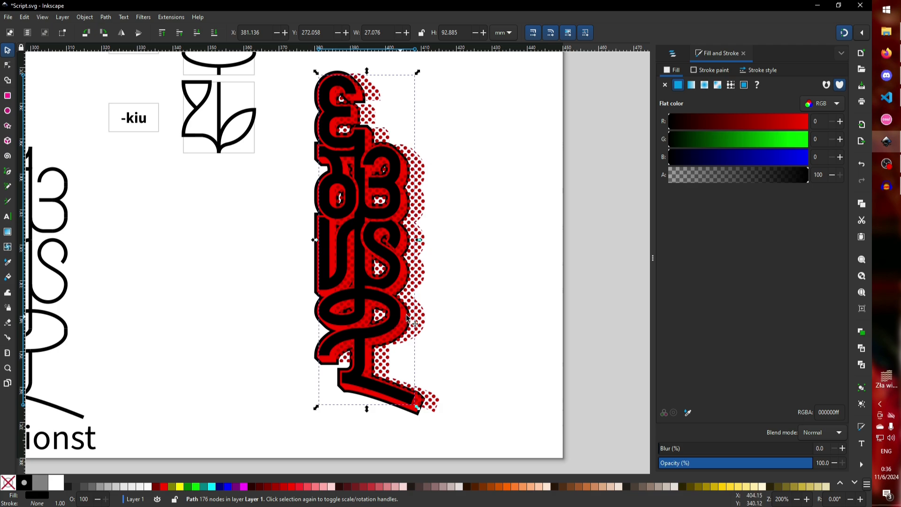
click(421, 311)
key(shift+Left)
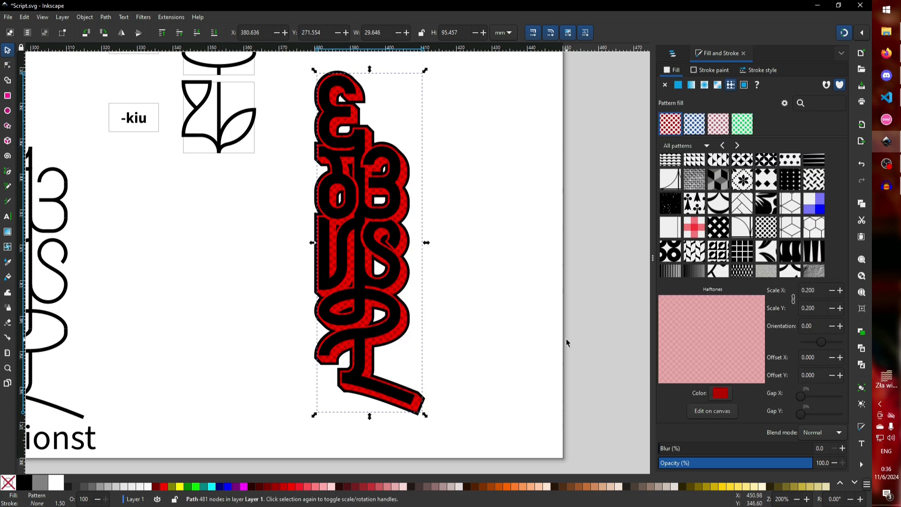
click(464, 269)
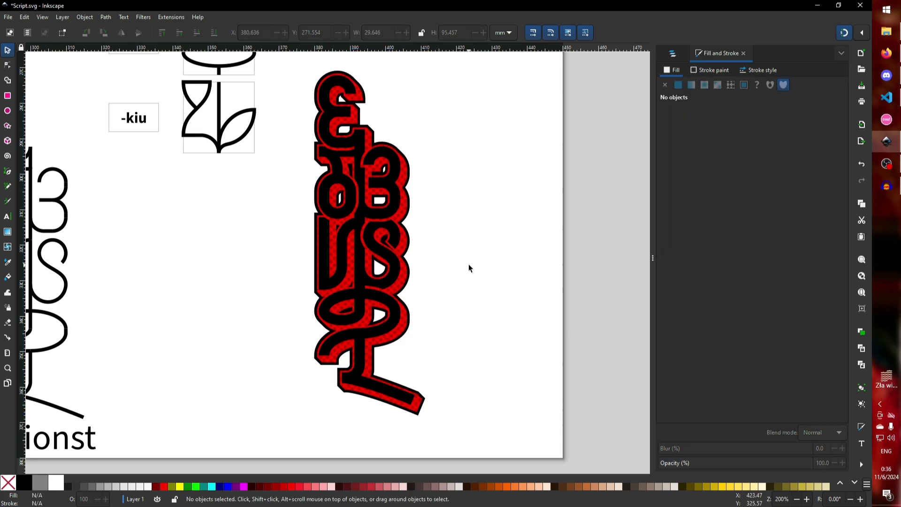